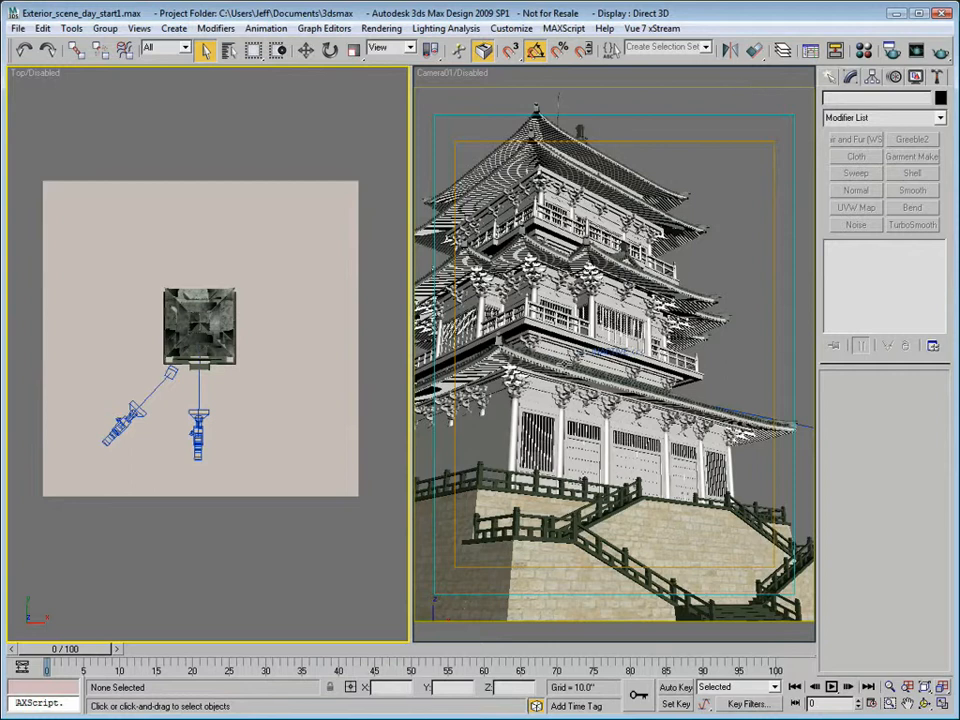
Assign the mental ray Renderer as the production renderer in the render setup.
click(892, 51)
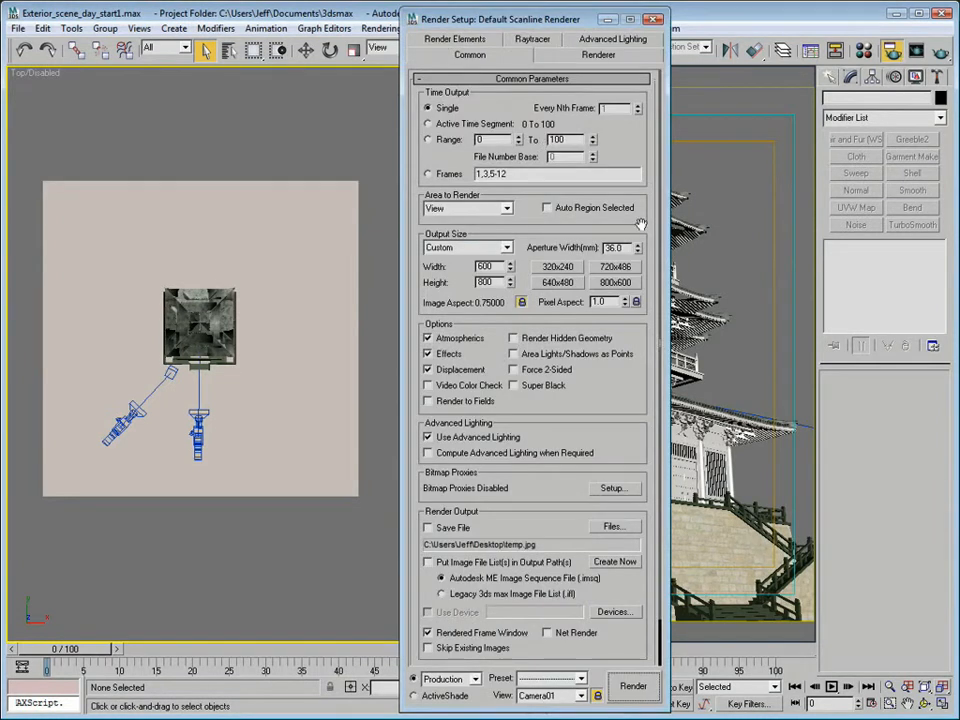
scroll(456, 215, down, 2)
click(557, 656)
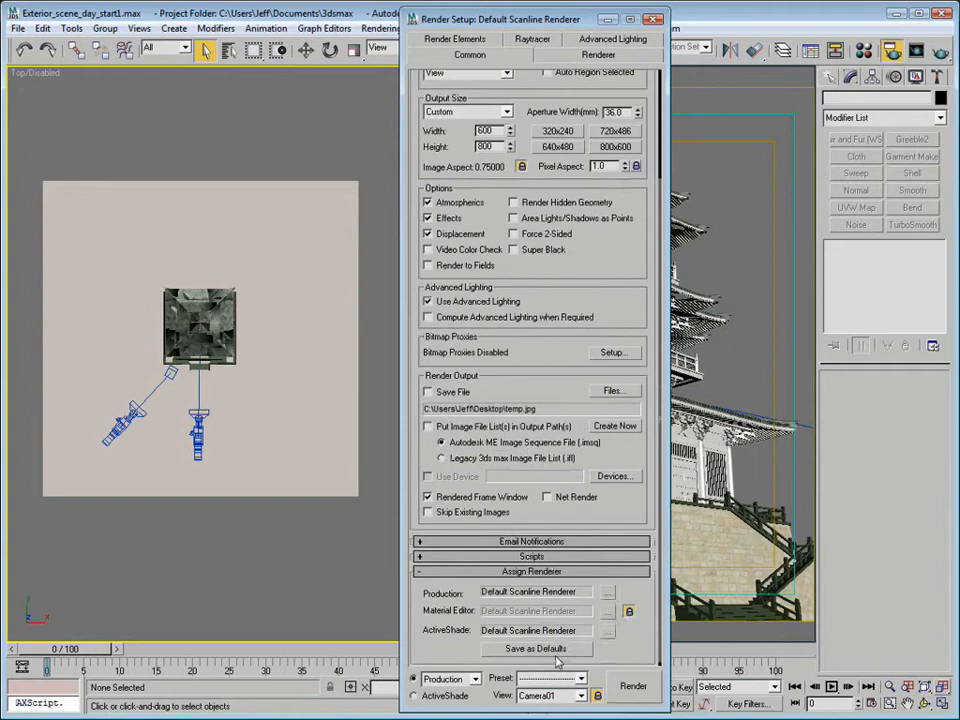
click(607, 593)
click(420, 374)
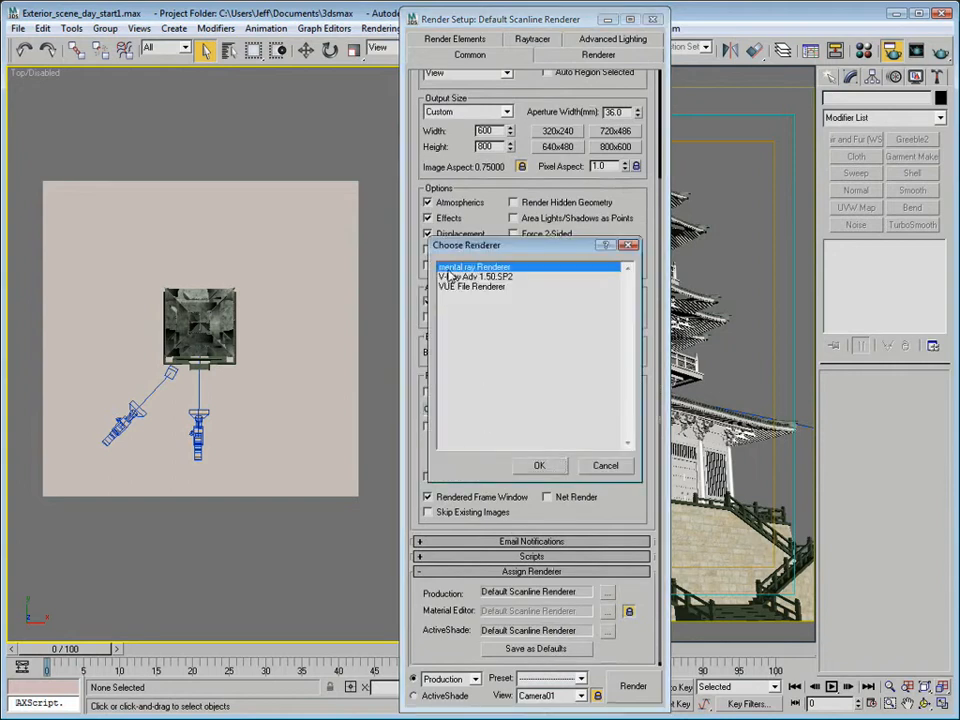
click(546, 463)
click(653, 19)
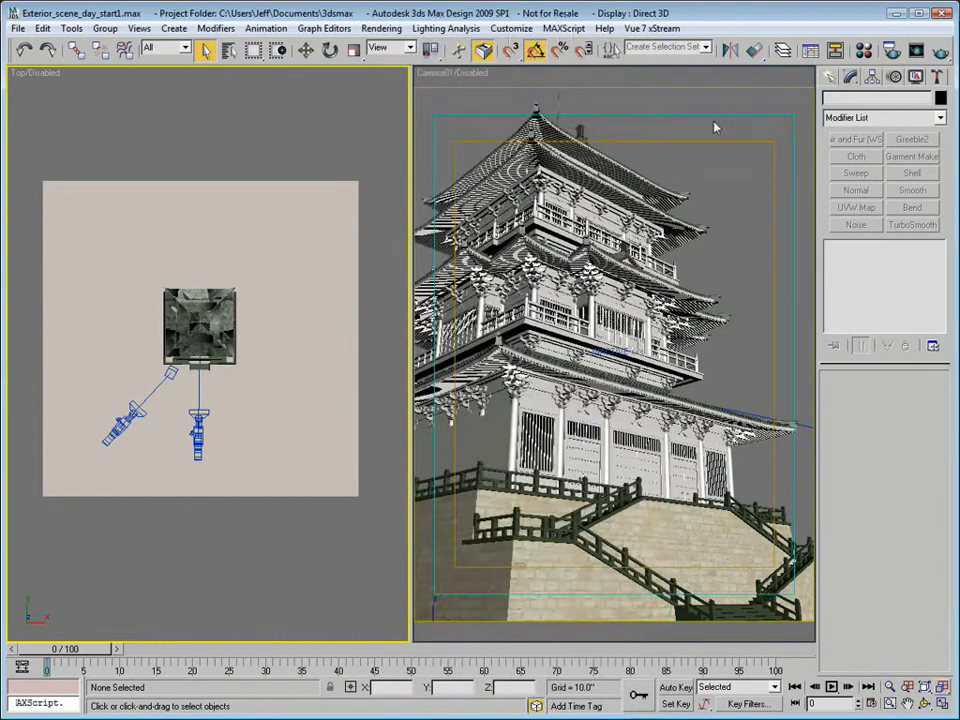
Sample the pagoda's Paint_white_temp material and the base's stone wall2 material into the first two Material Editor slots.
key(m)
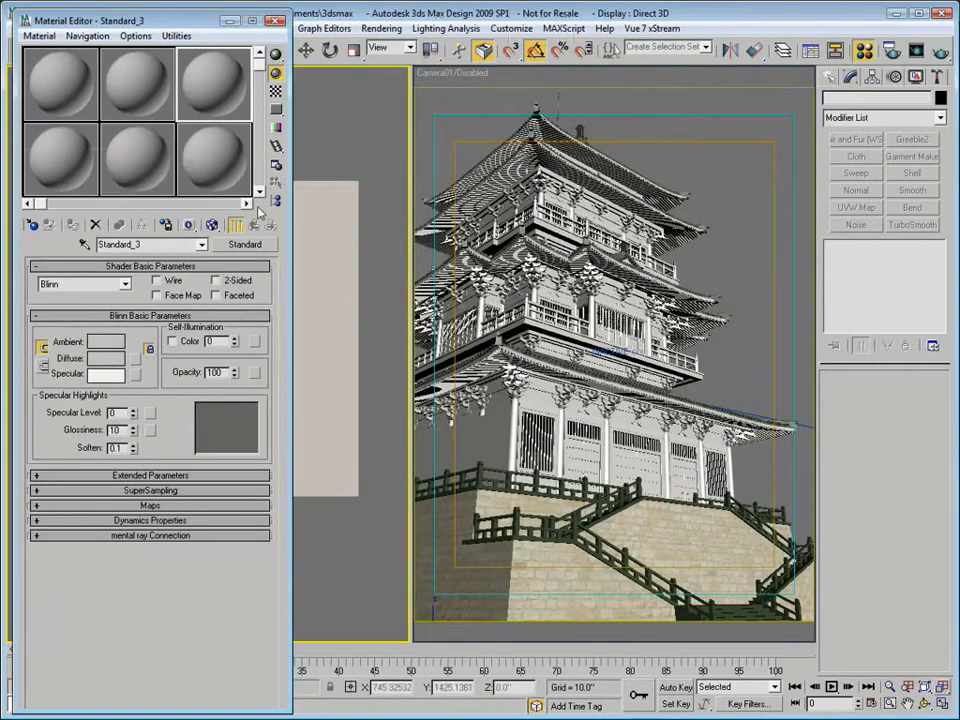
click(43, 64)
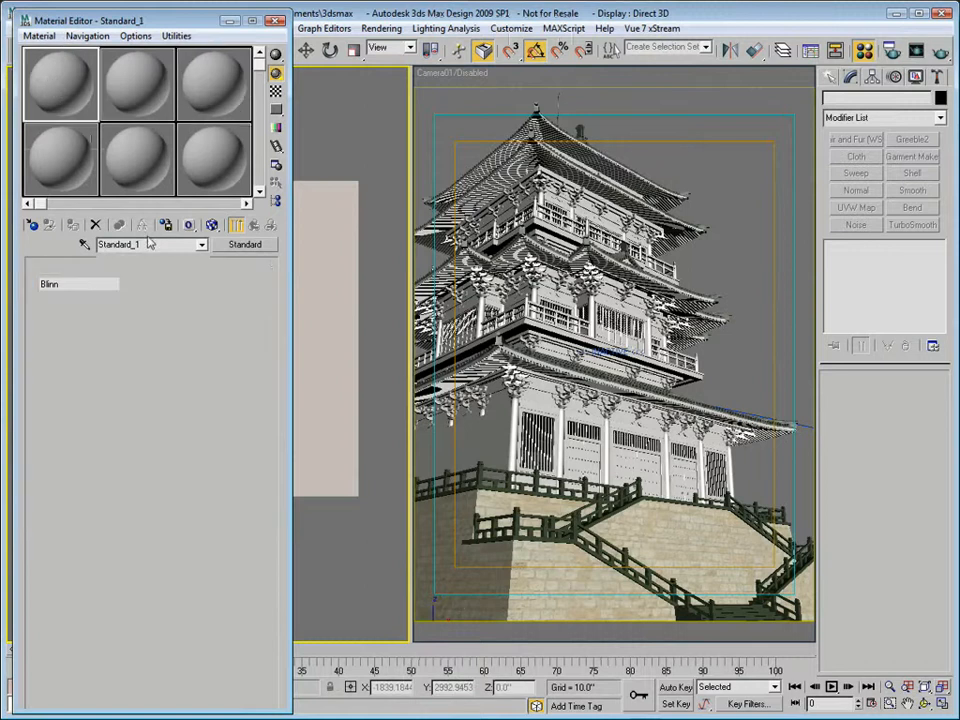
click(85, 246)
click(370, 110)
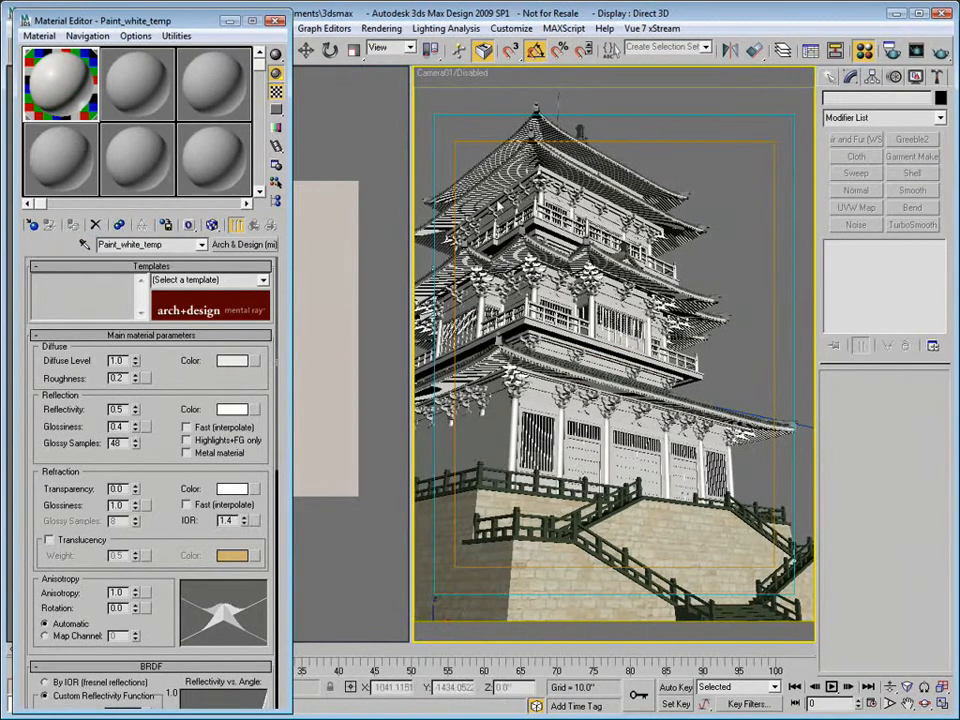
click(128, 86)
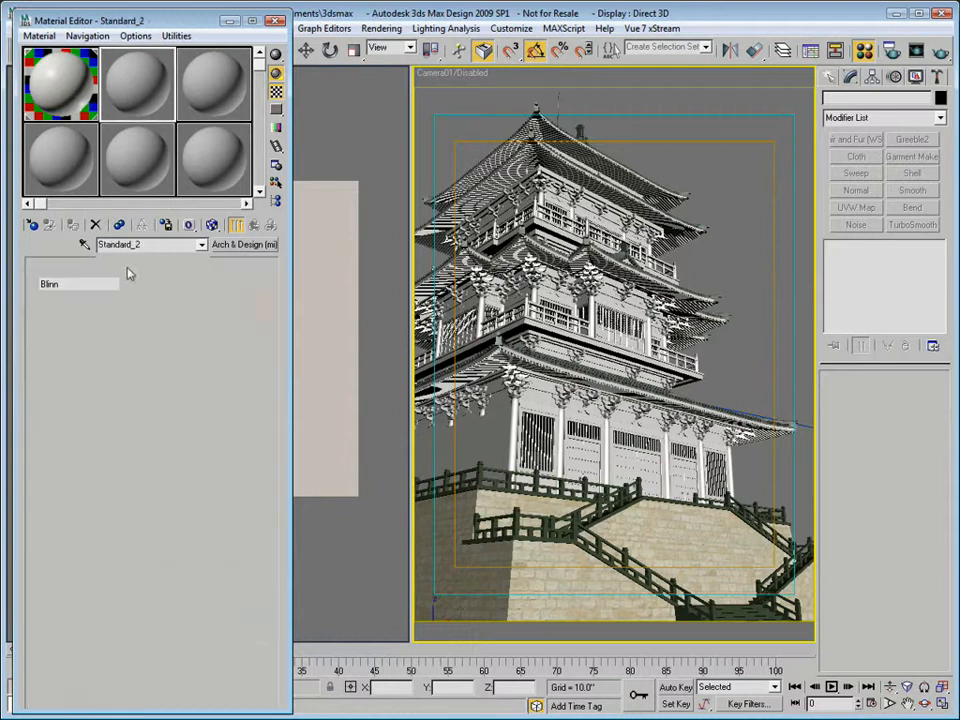
click(522, 580)
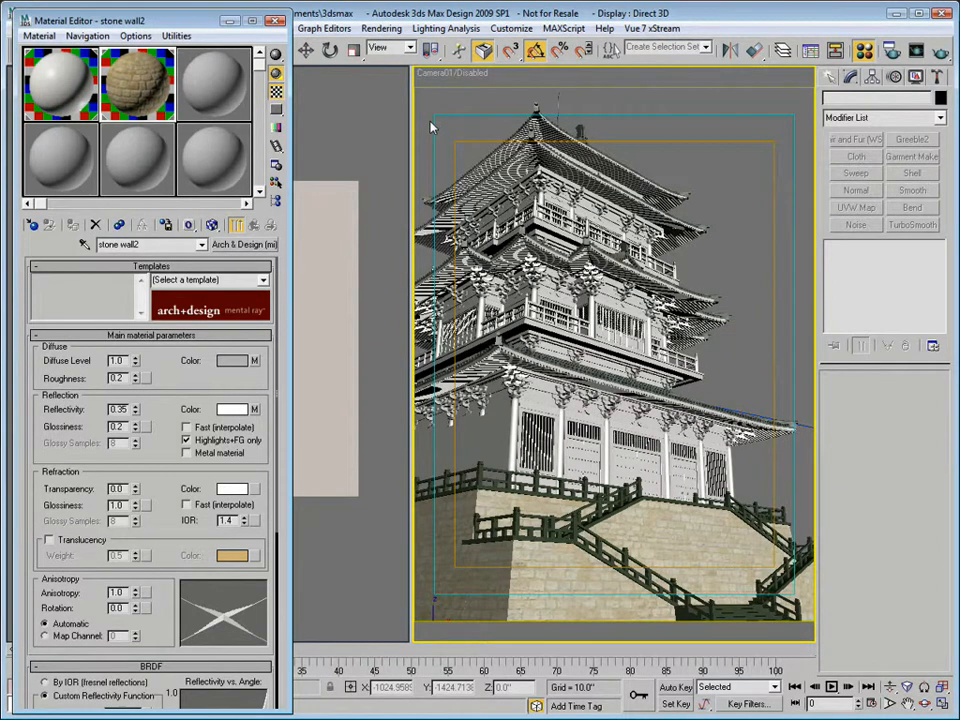
click(276, 21)
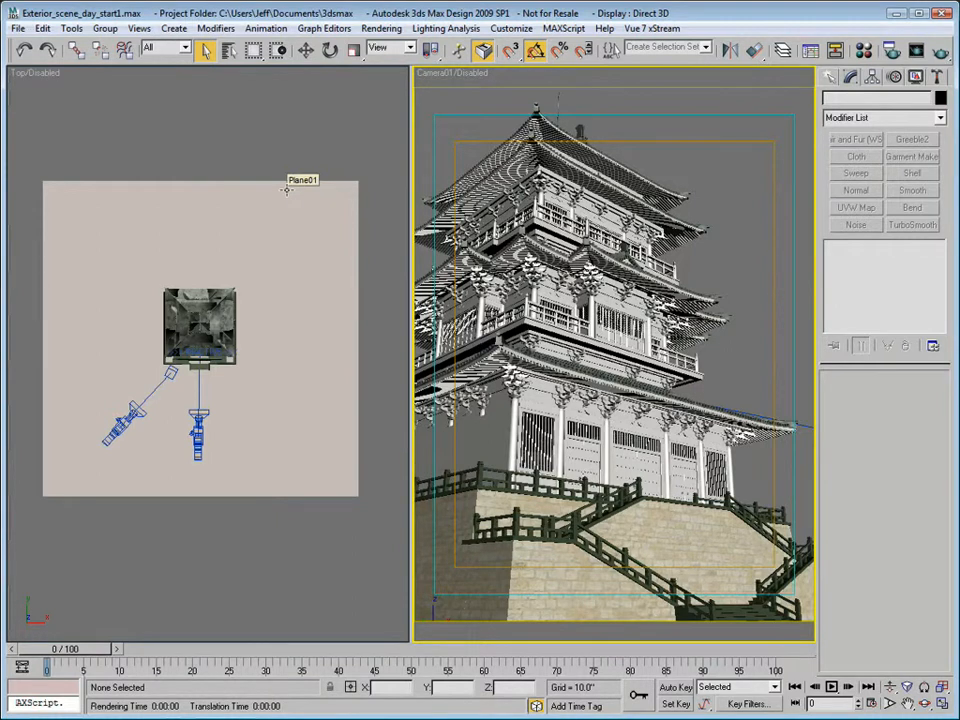
Create a Daylight system centred on the pagoda in the Top view, accepting mr Photographic Exposure Control at EV 15.
scroll(206, 290, down, 5)
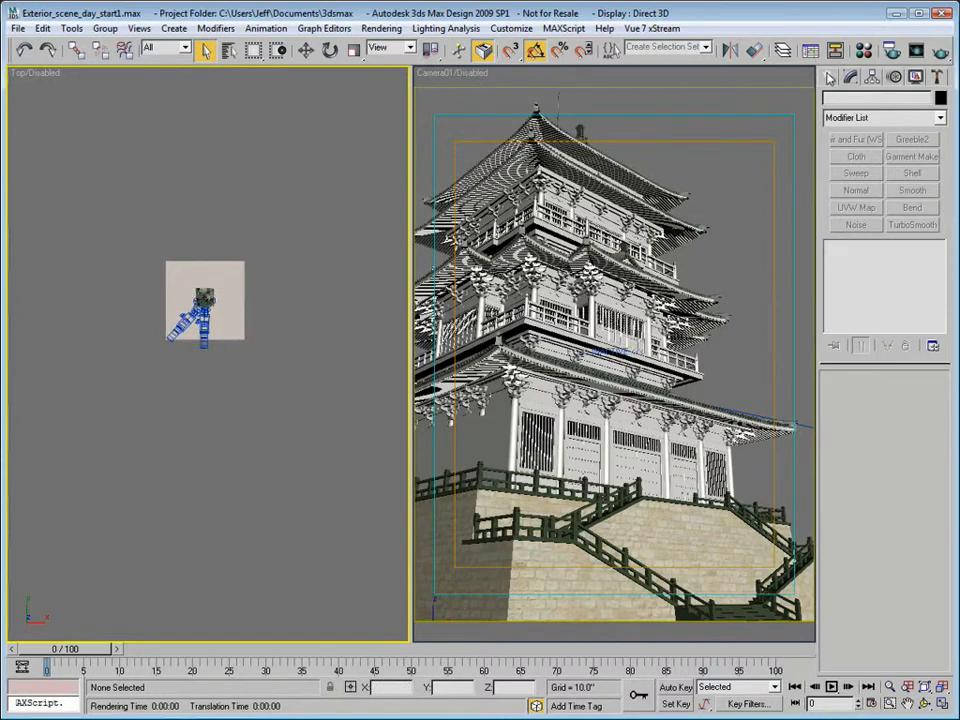
click(829, 77)
click(942, 101)
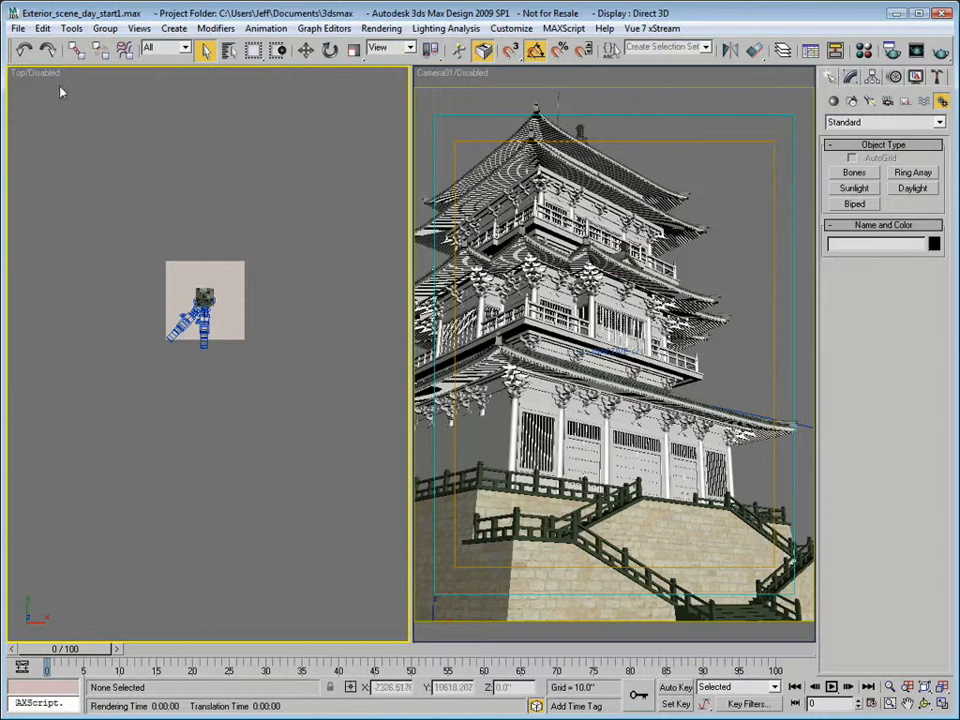
click(174, 28)
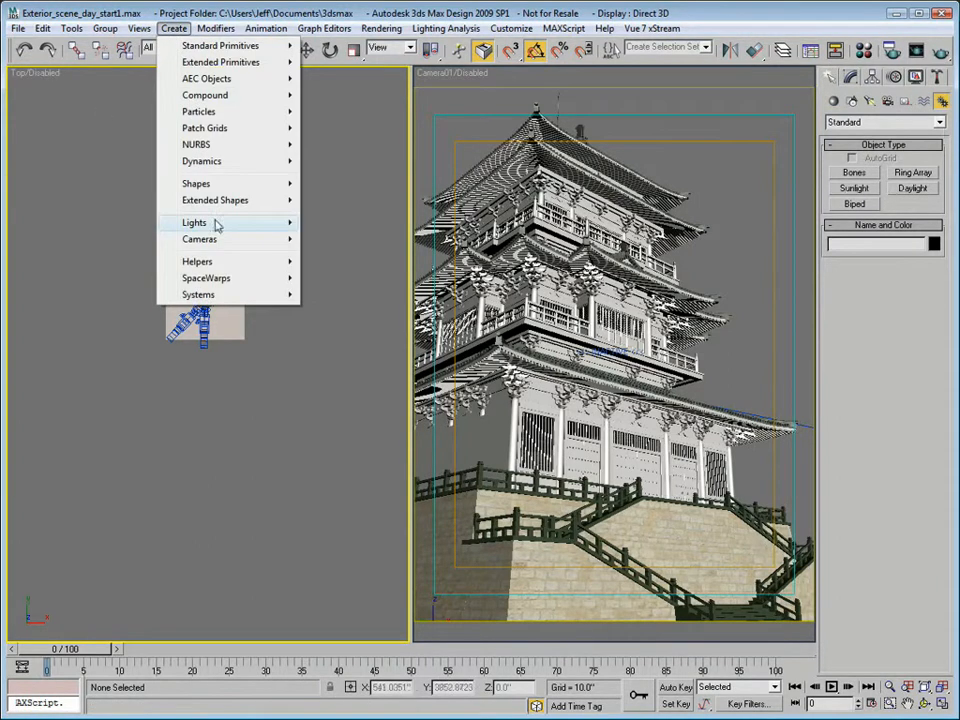
mouse_move(275, 222)
click(396, 263)
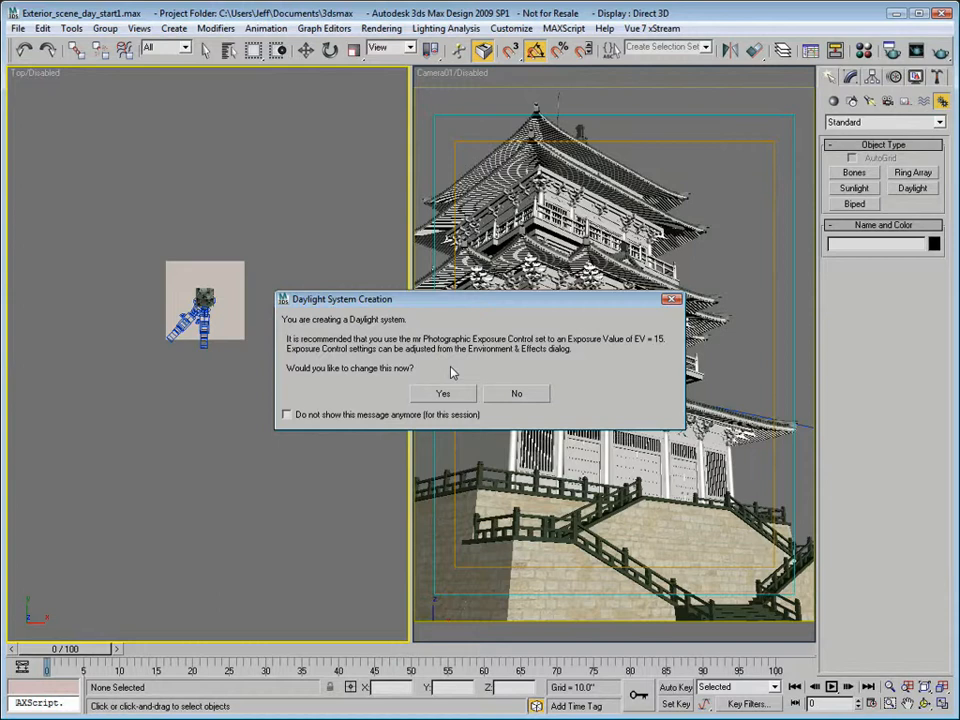
click(443, 393)
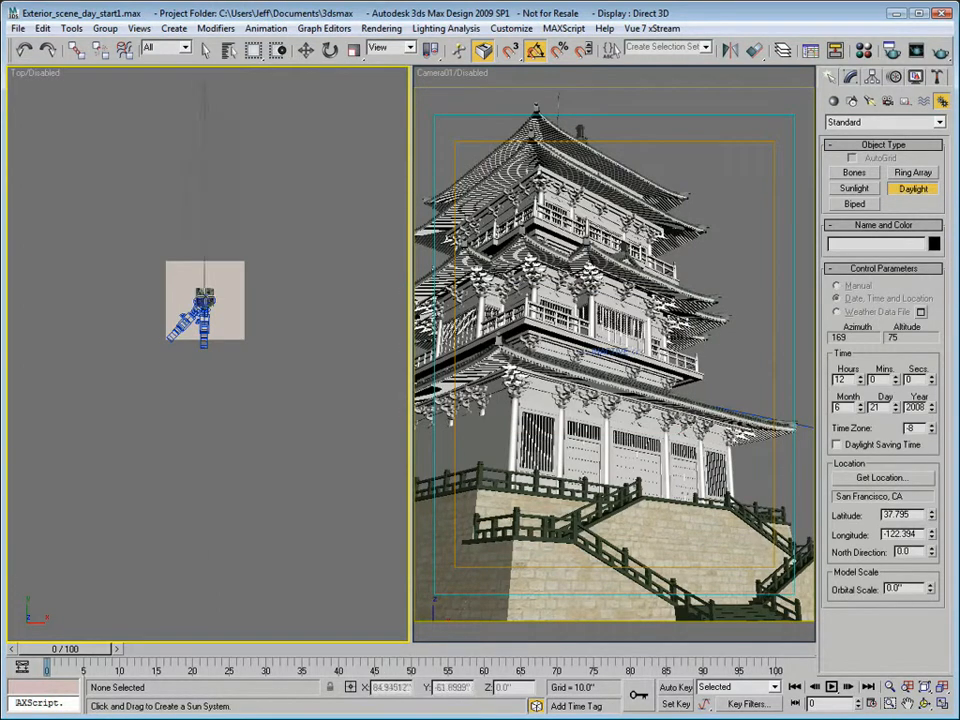
drag(206, 301, 207, 303)
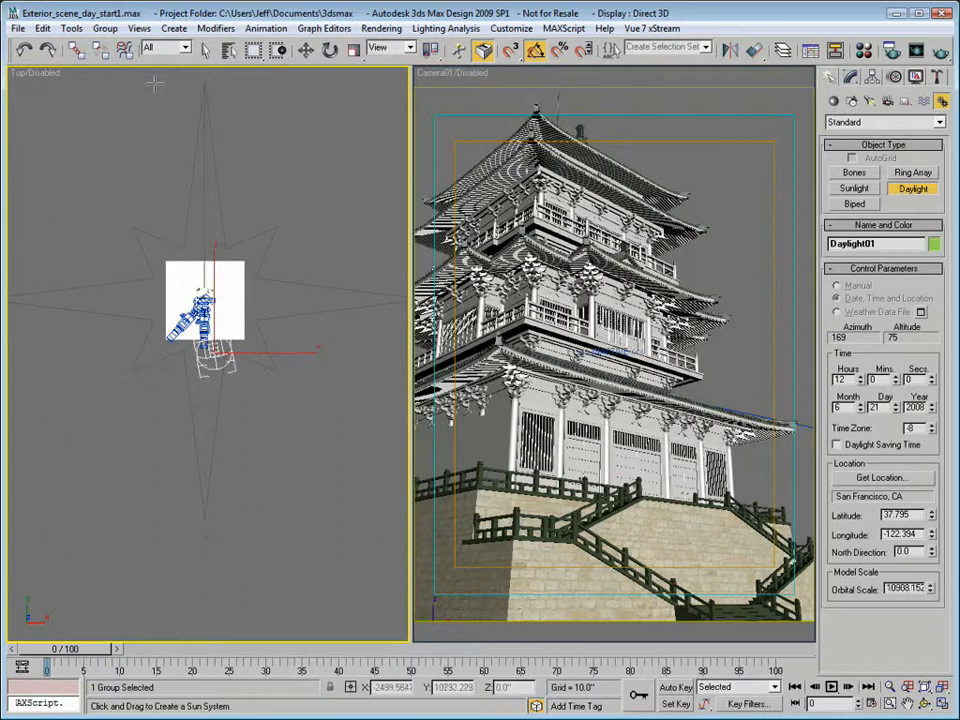
click(307, 52)
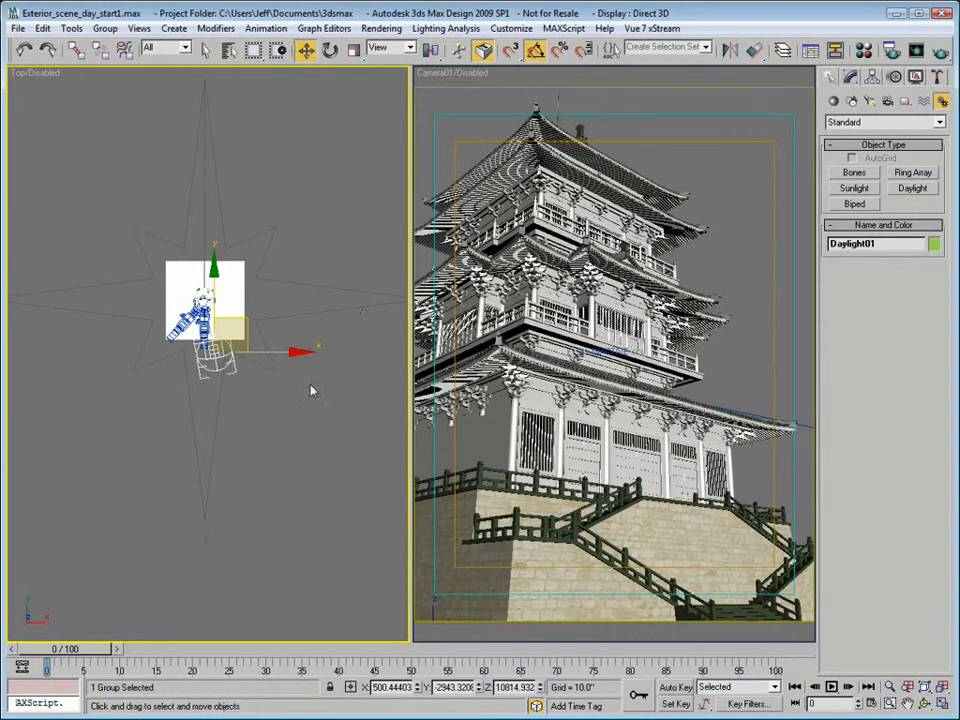
Set the daylight system's sunlight to mr Sun and its skylight to mr Sky.
click(850, 77)
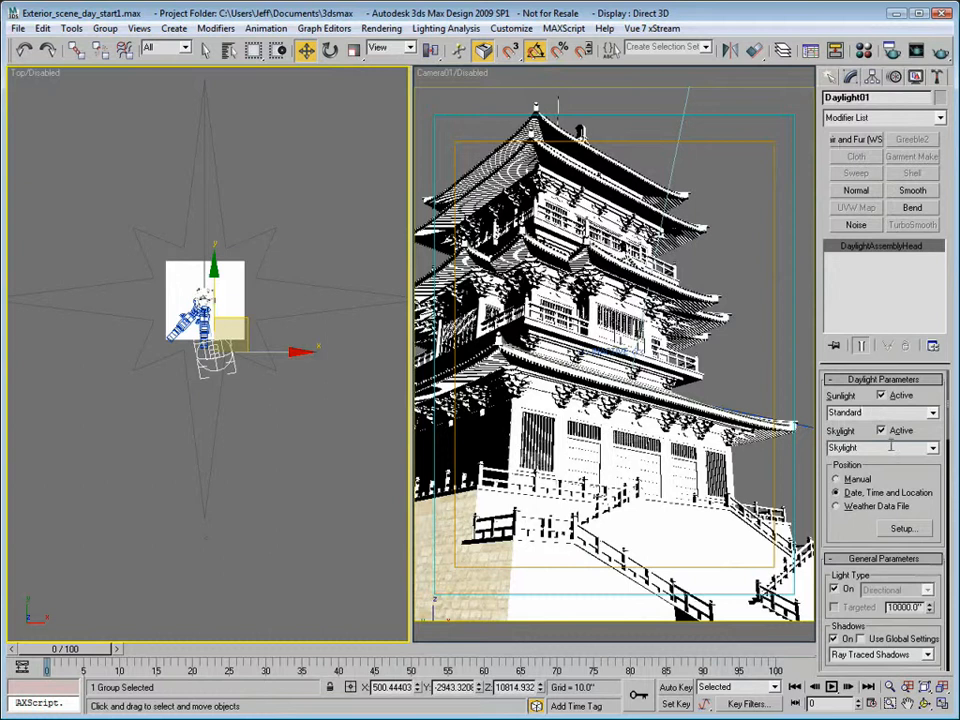
click(880, 412)
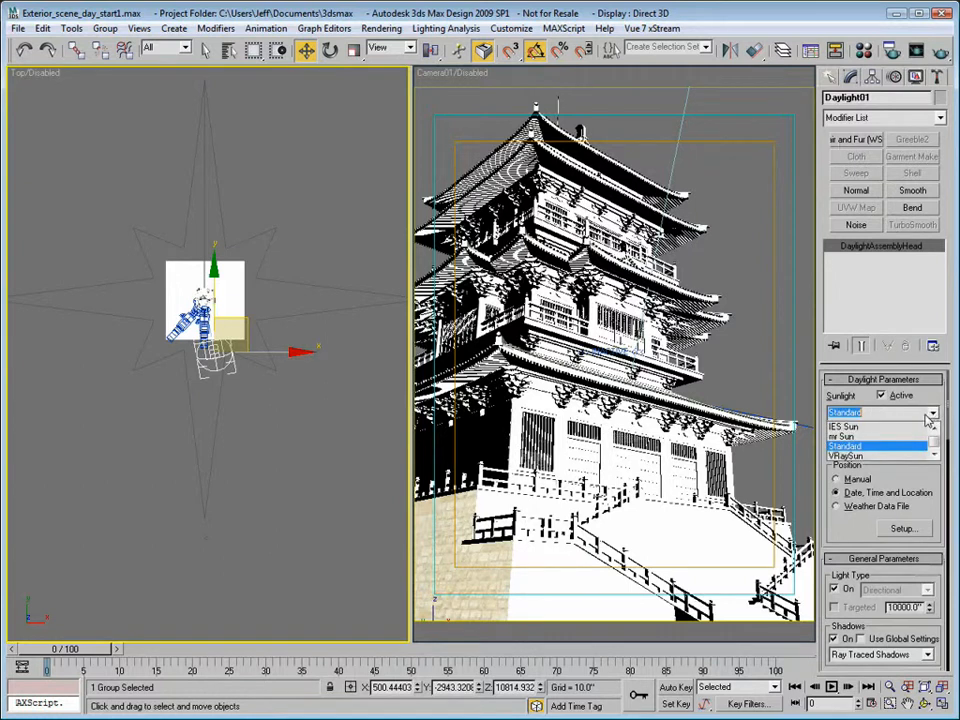
click(884, 441)
click(884, 447)
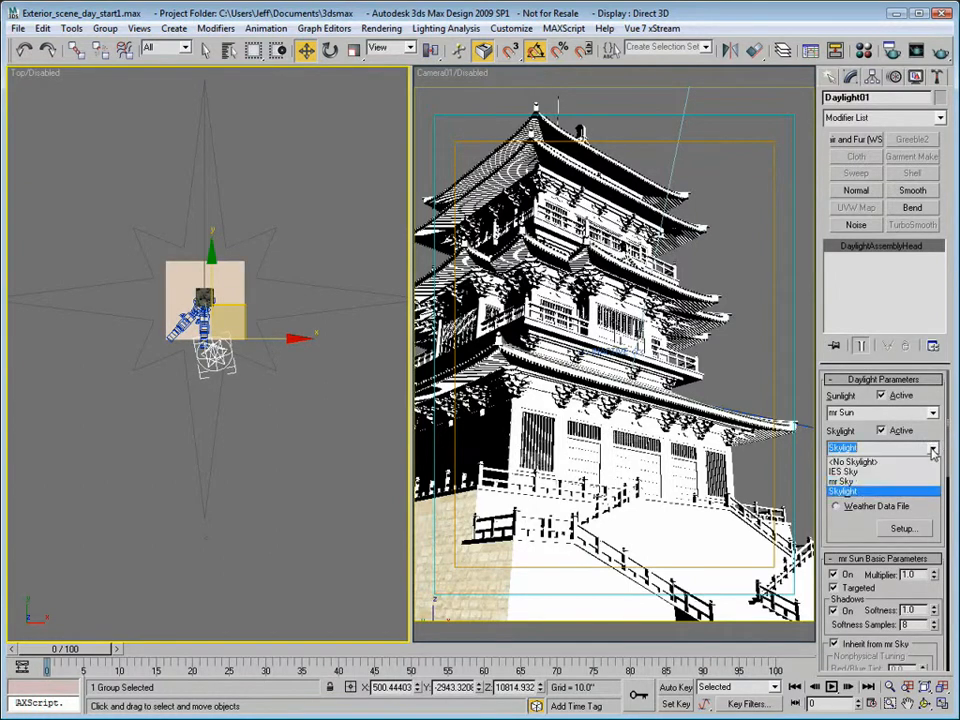
click(884, 482)
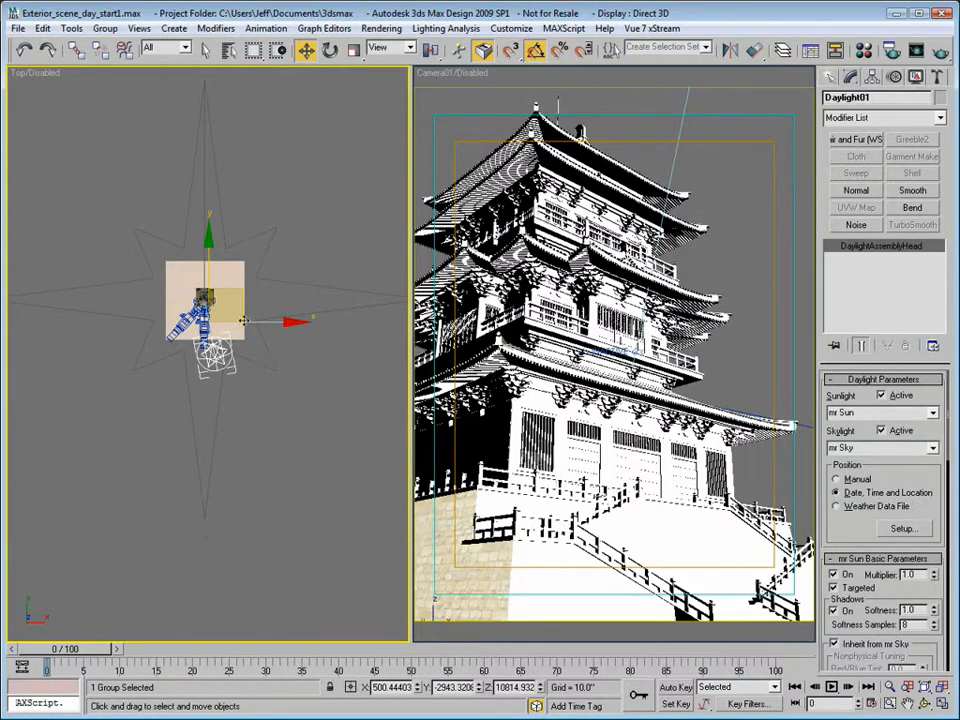
Switch the daylight positioning to Manual and move the compass rose near the pagoda, to about X 573, Y -325.
click(836, 480)
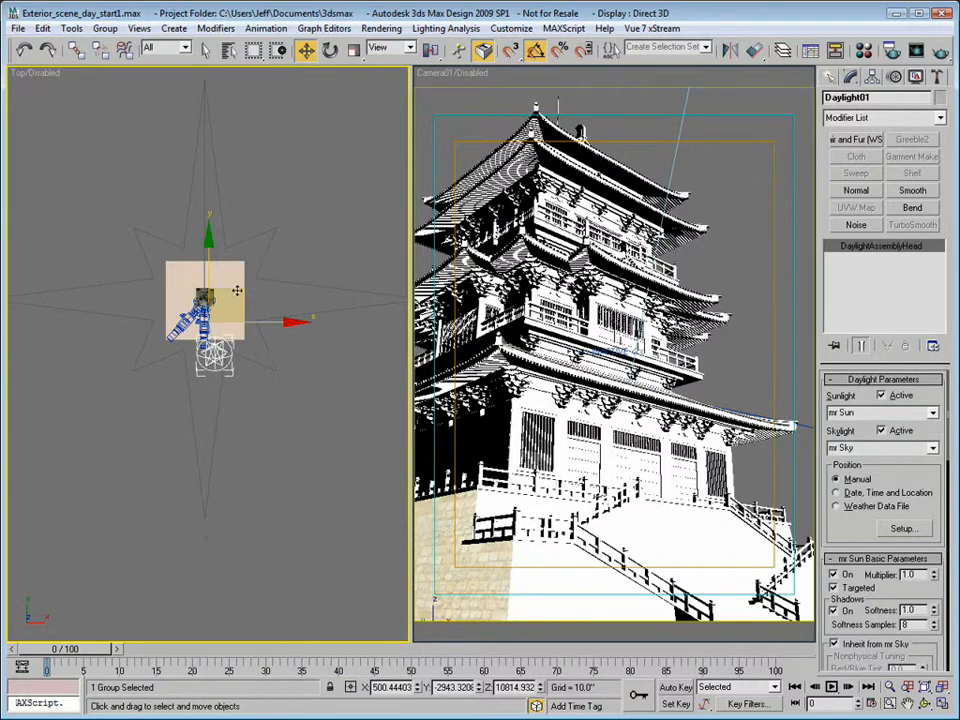
drag(237, 290, 124, 230)
drag(142, 249, 239, 381)
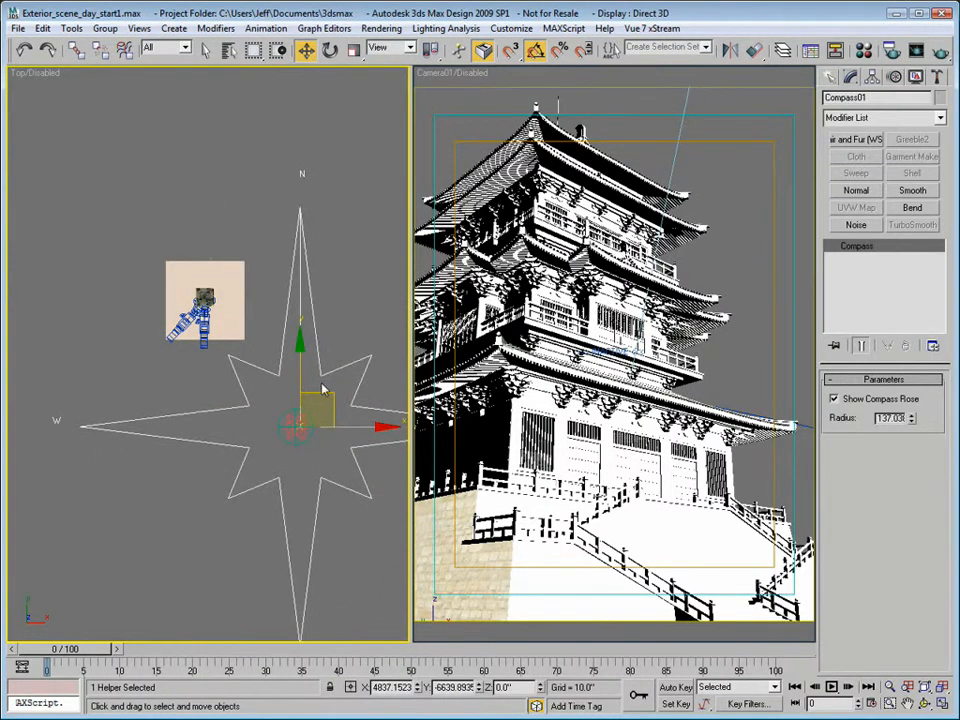
drag(329, 401, 244, 276)
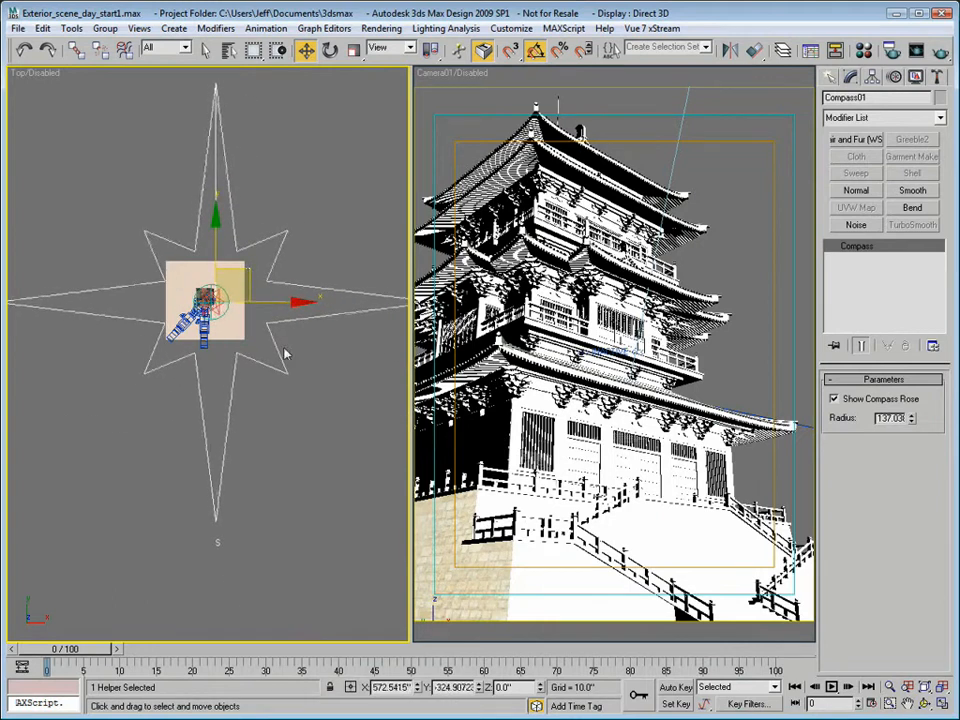
click(322, 408)
click(219, 299)
click(223, 300)
click(322, 244)
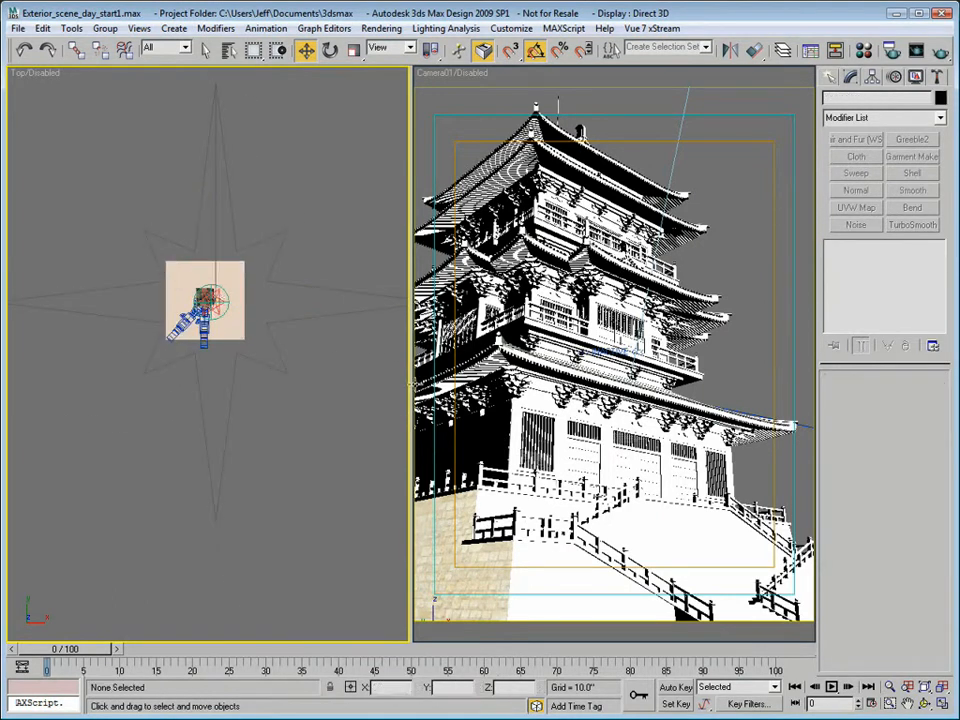
Move the sun lower and away from the pagoda, using Front and Top views, to about X 5804, Y -6661, Z 9134.
key(f)
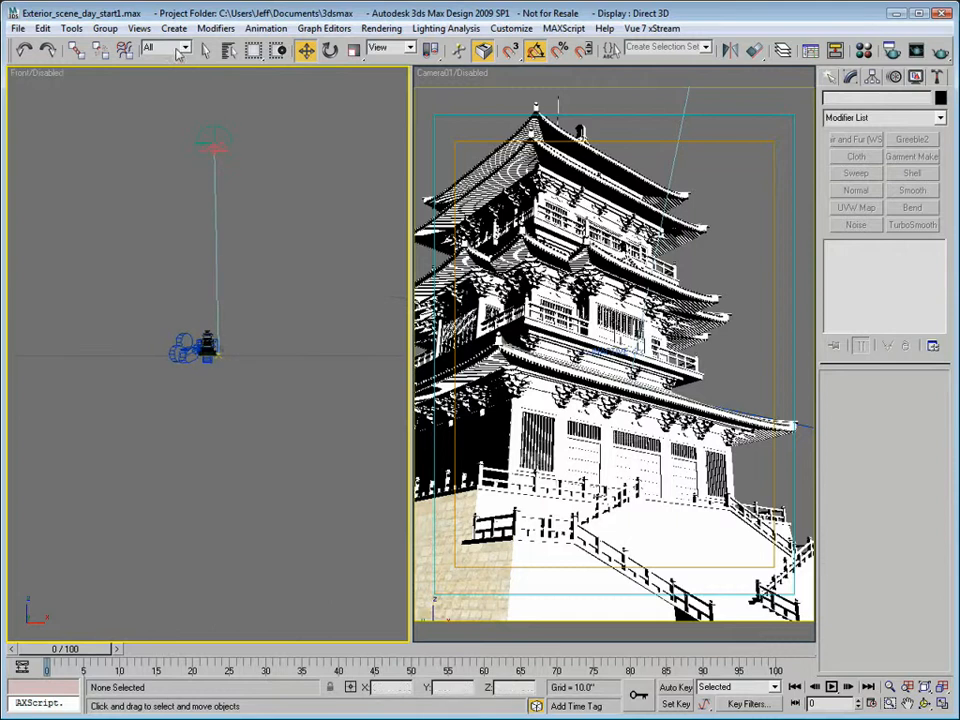
click(215, 145)
drag(246, 197, 312, 222)
key(t)
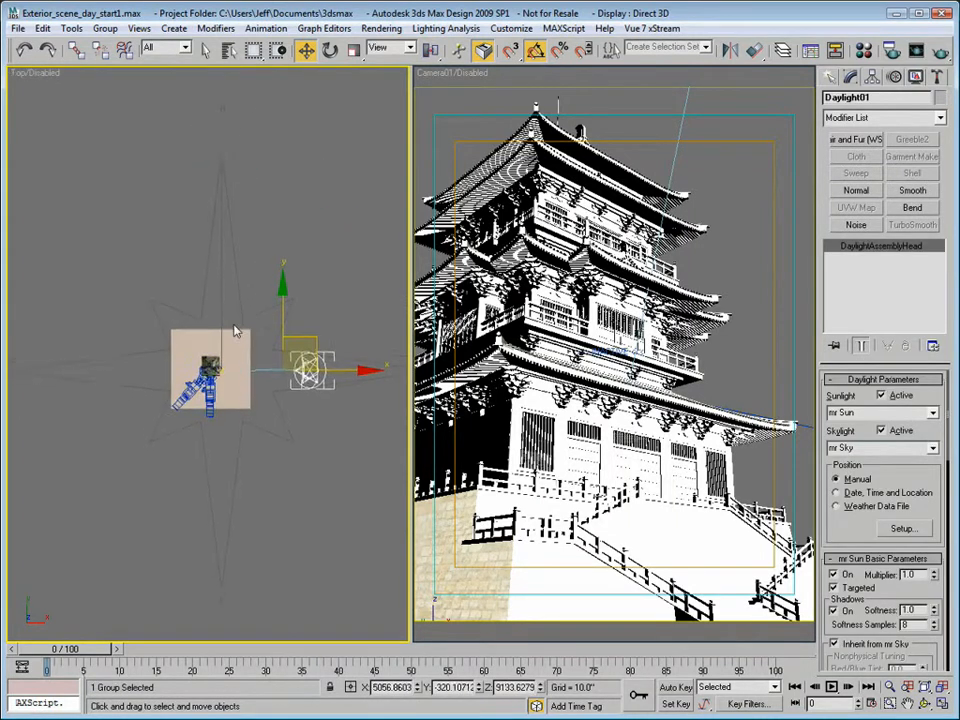
scroll(239, 311, down, 2)
drag(300, 365, 302, 413)
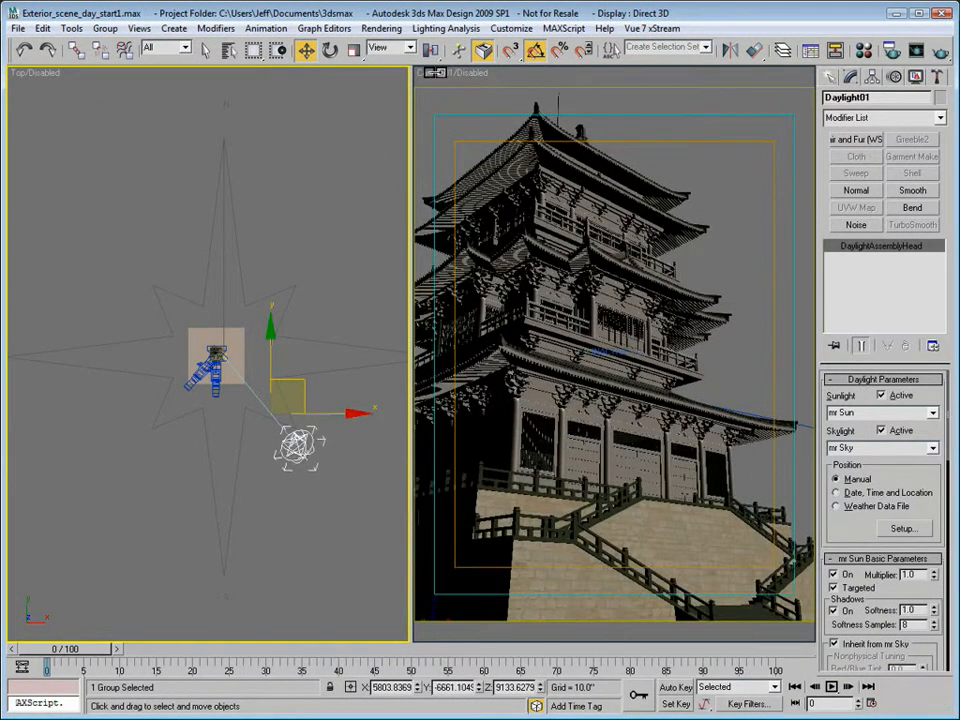
Display the environment background in the Camera01 viewport.
click(139, 28)
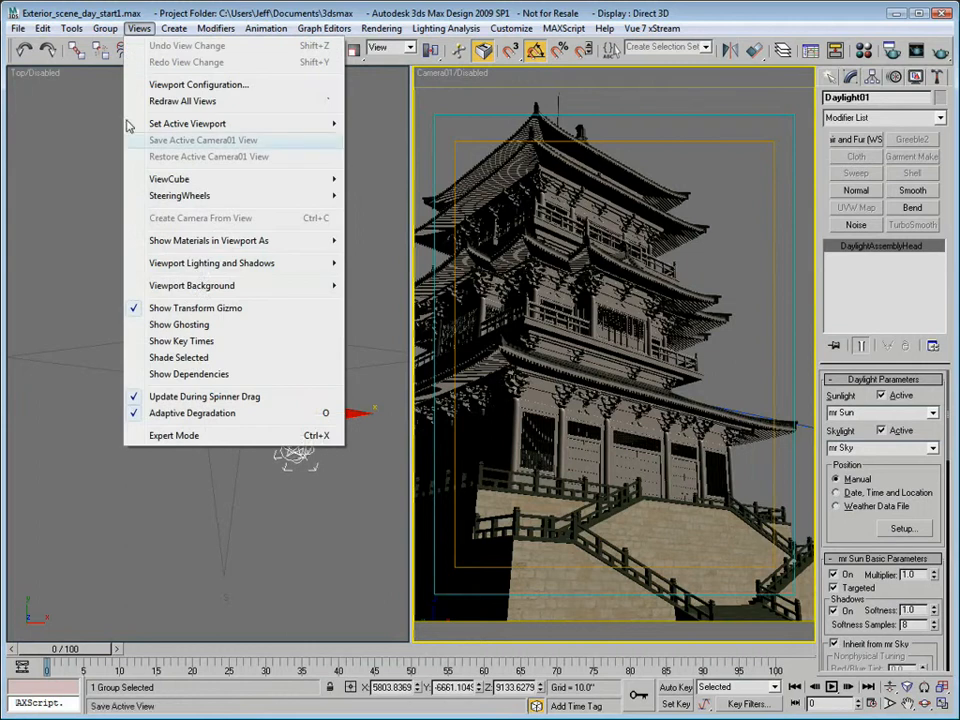
mouse_move(200, 285)
click(360, 285)
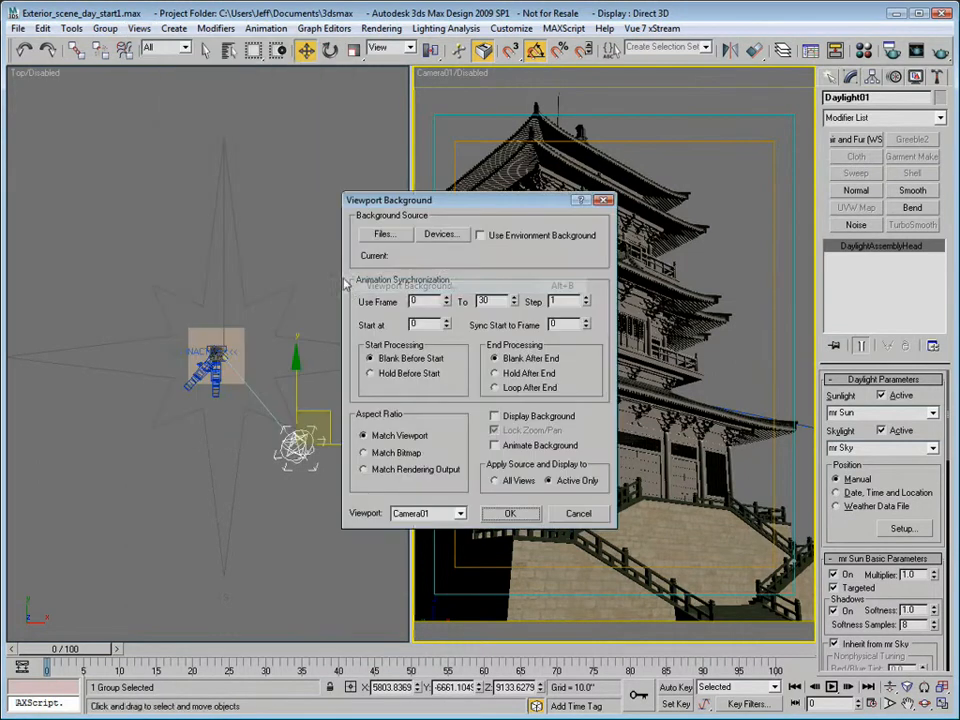
click(480, 236)
click(495, 416)
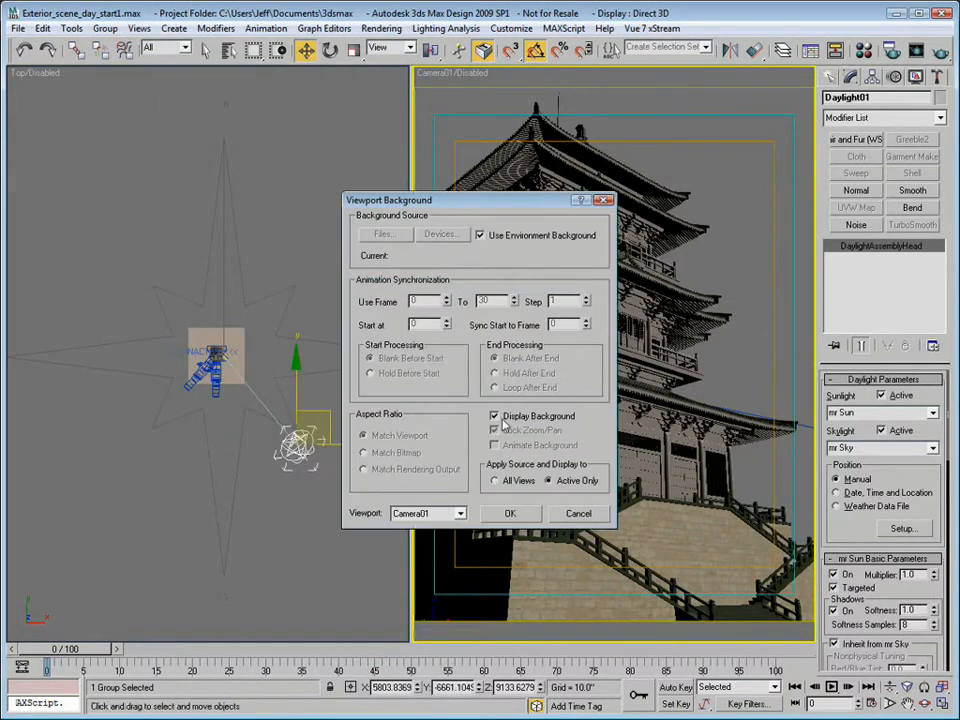
click(510, 513)
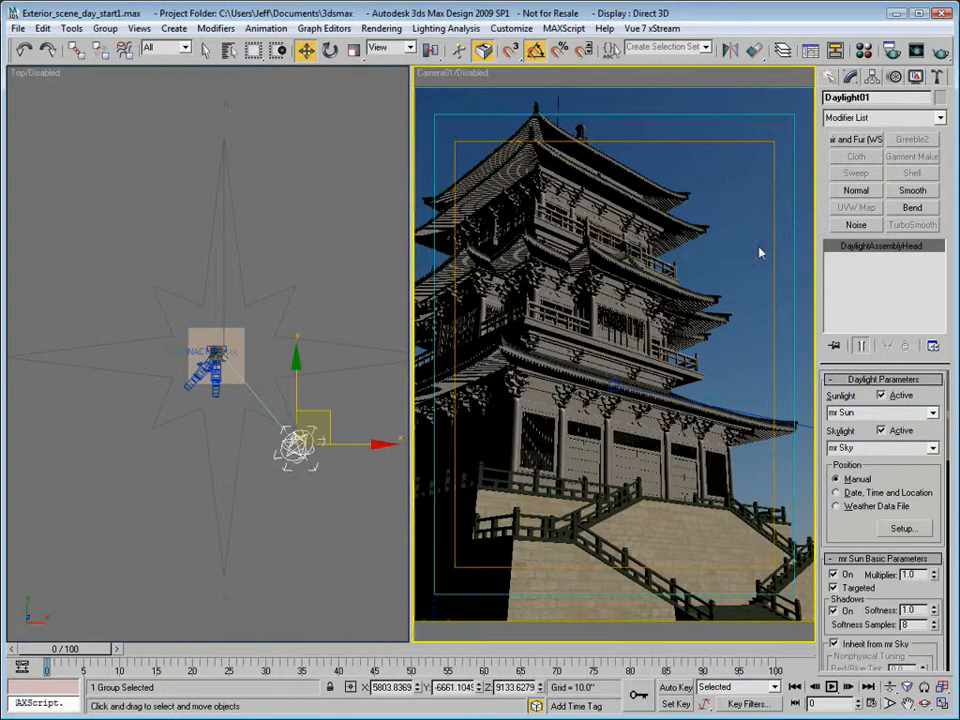
Move the sun to about X 3981, Y -12571 in the Top view and re-enable the disabled Camera01 viewport.
click(327, 416)
drag(303, 385, 299, 456)
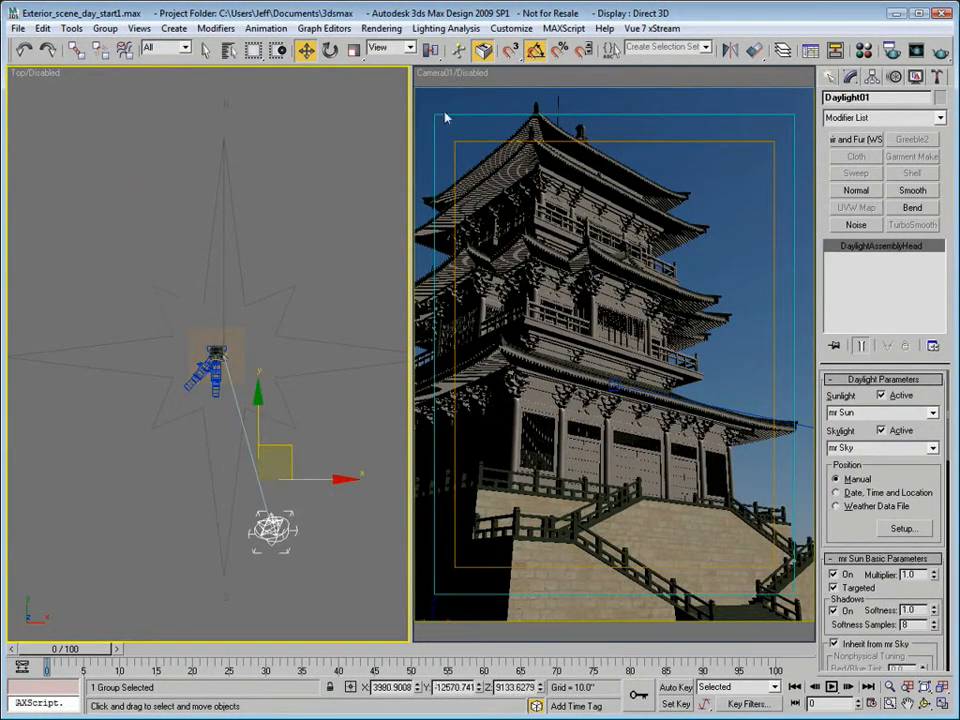
right_click(452, 72)
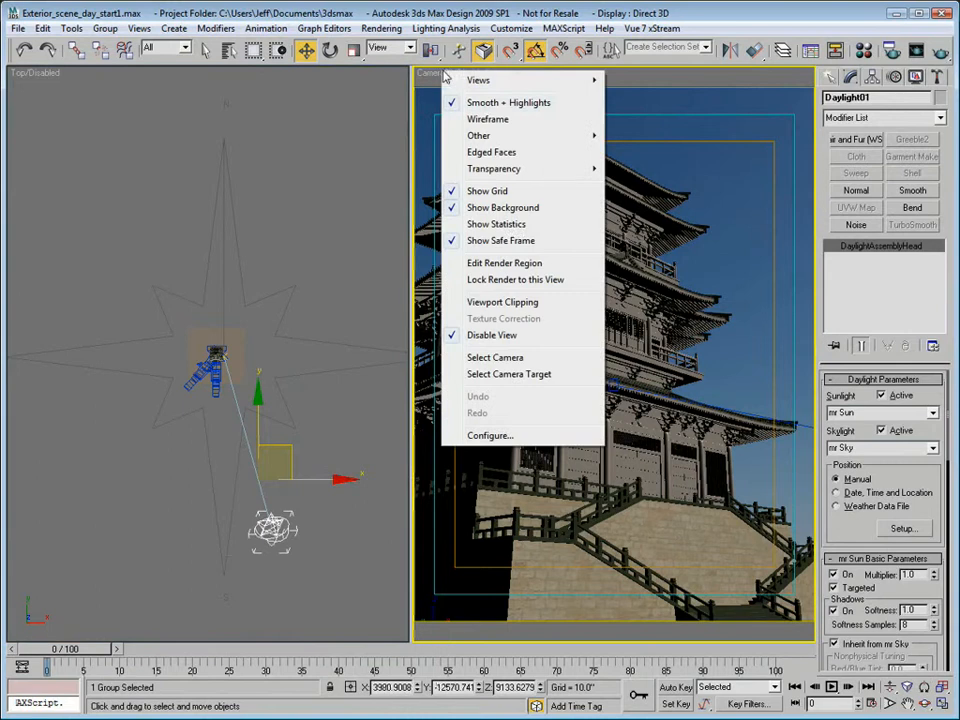
click(493, 336)
right_click(303, 499)
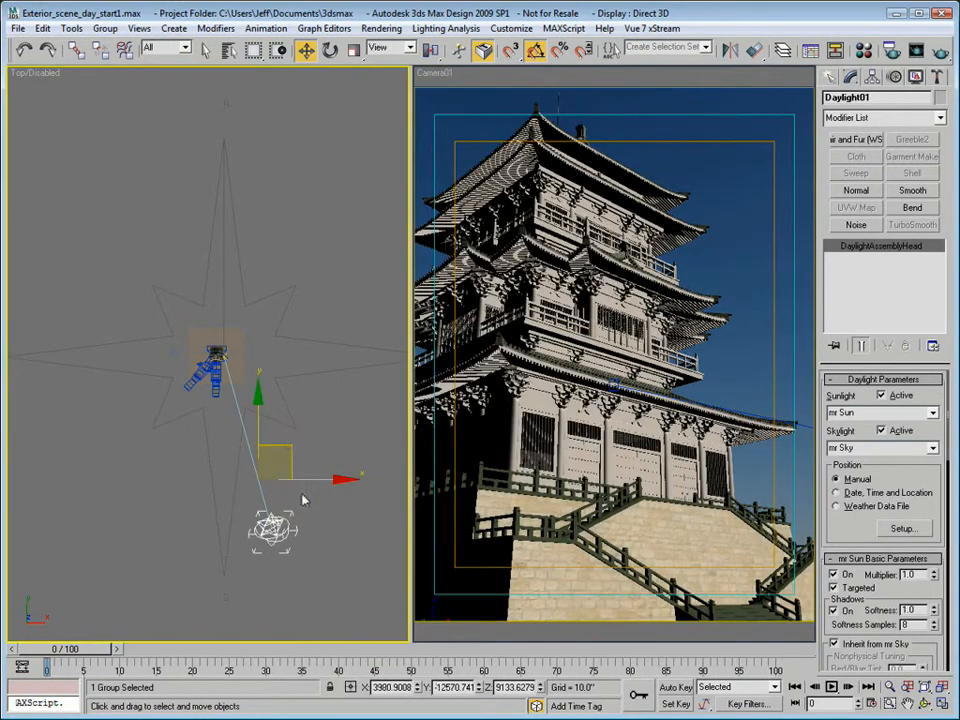
Try several positions for the sun around the pagoda in the Top view.
drag(288, 453, 111, 341)
drag(171, 378, 296, 463)
click(100, 420)
Freeze the compass rose and move the sun farther out to about X 8962, Y -15483, Z 9245.
click(325, 345)
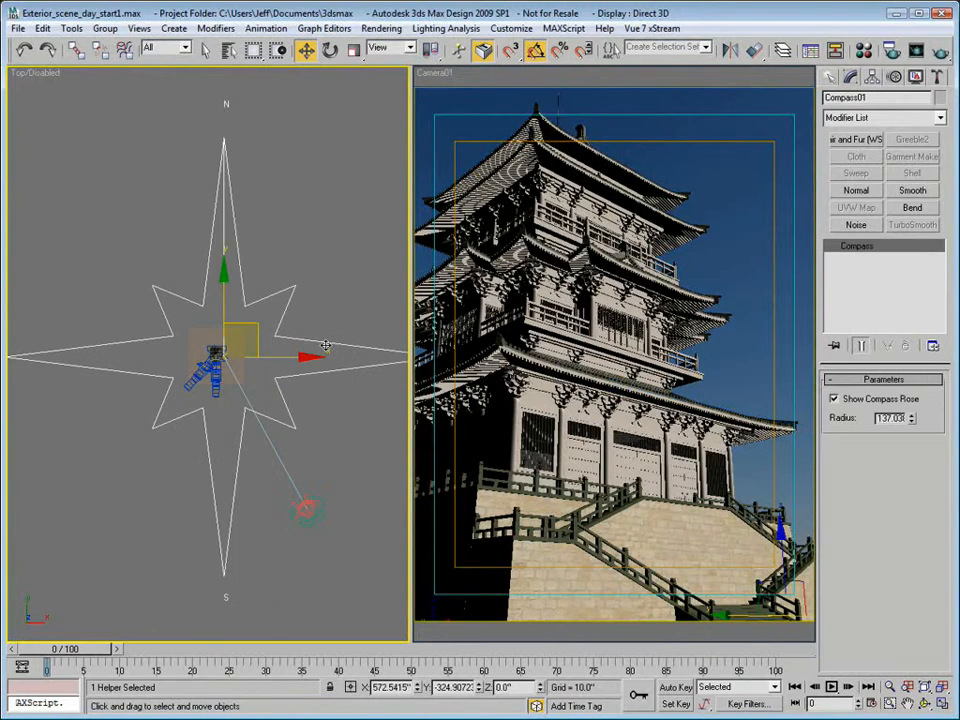
right_click(326, 349)
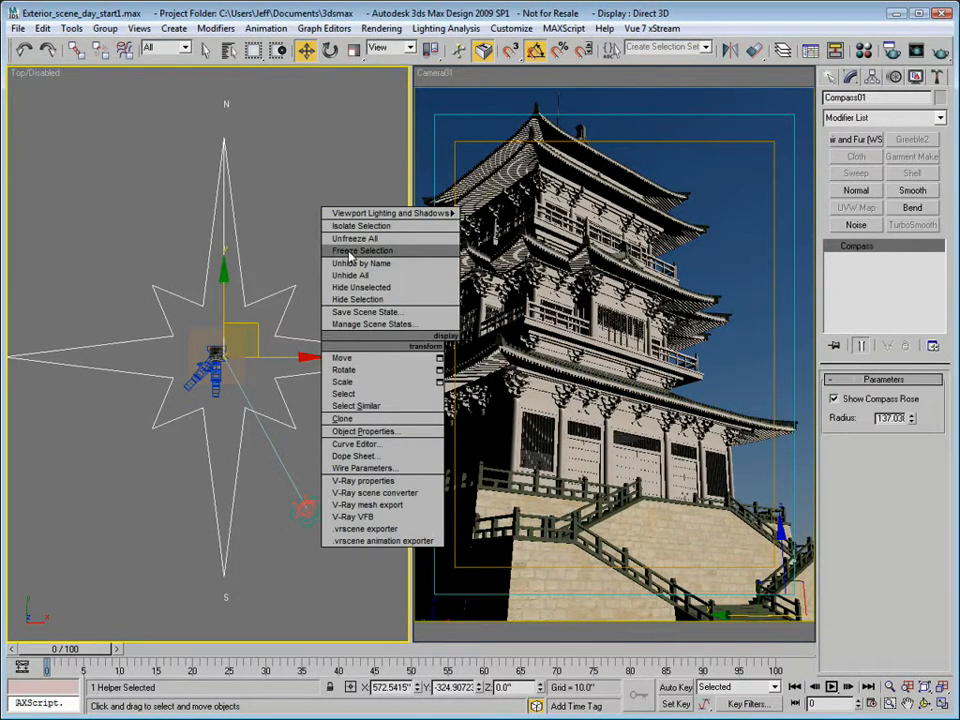
click(350, 251)
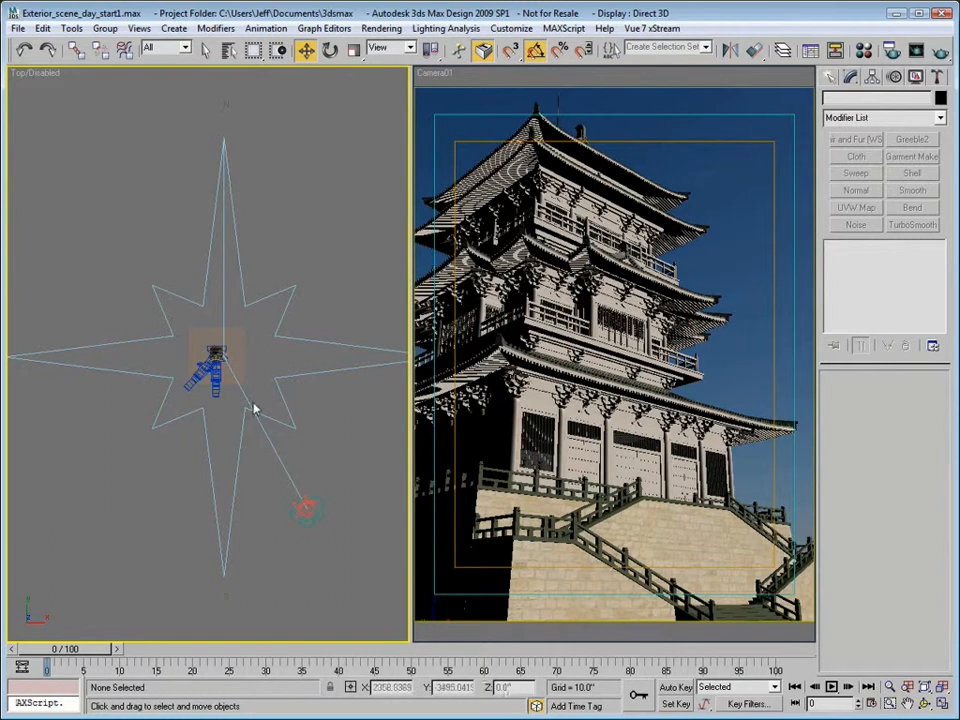
click(288, 512)
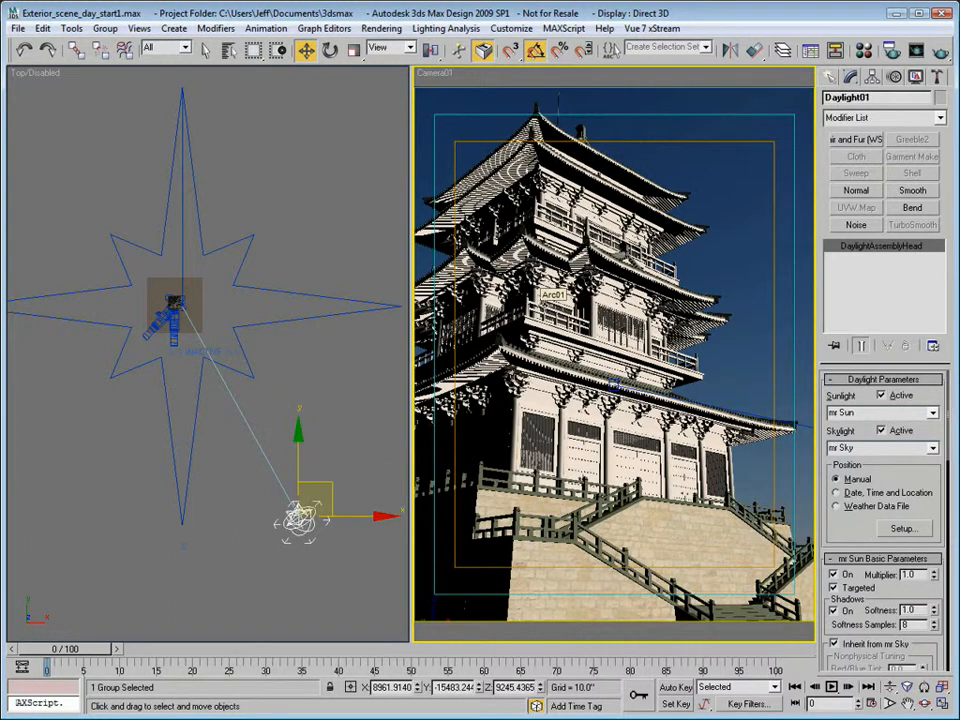
Reset the environment's exposure control to mr Photographic Exposure Control and choose the Physically Based Lighting, Outdoor Daylight preset.
click(381, 28)
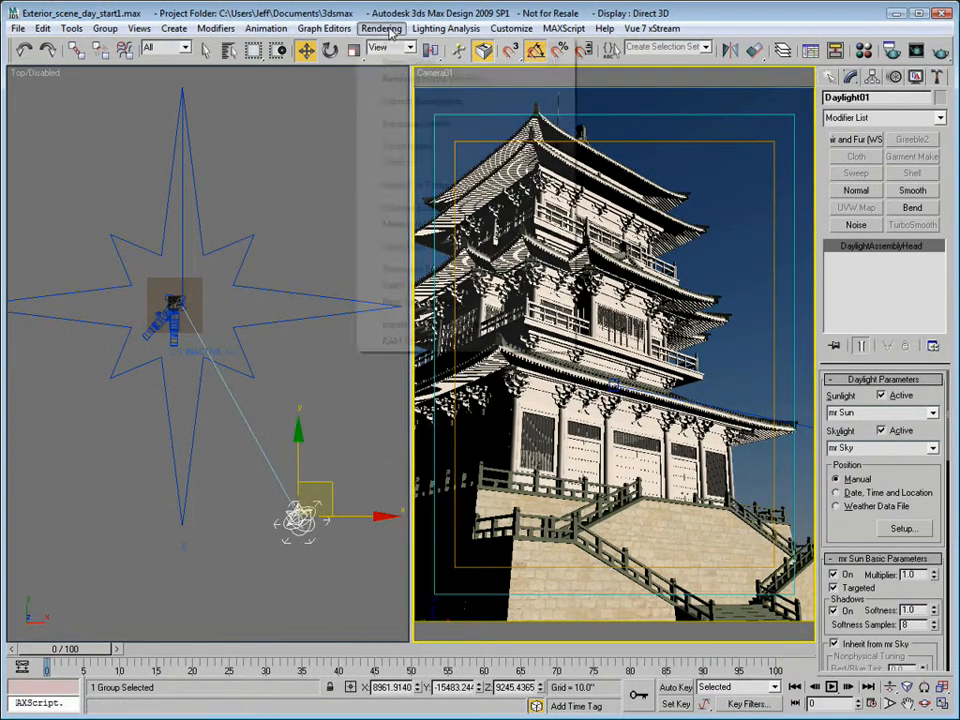
click(412, 146)
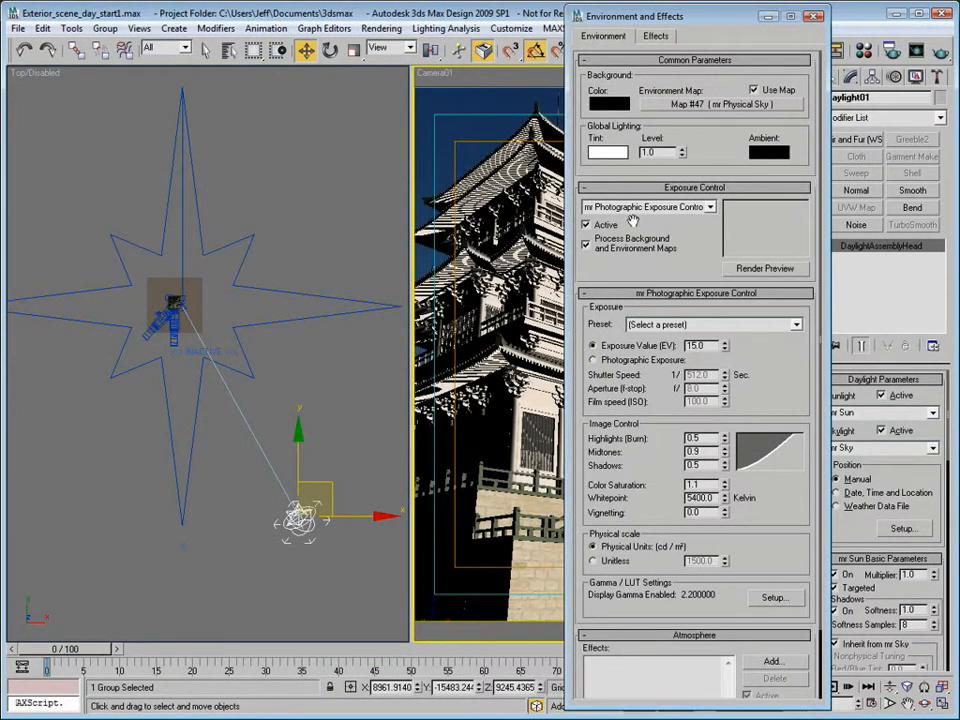
click(709, 207)
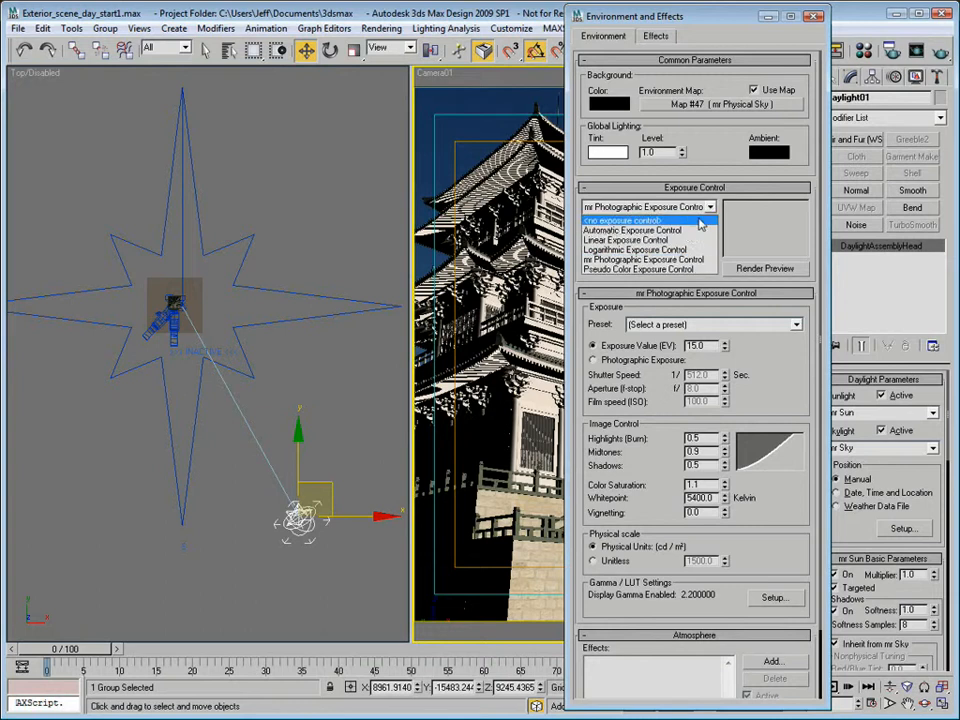
click(700, 217)
click(709, 207)
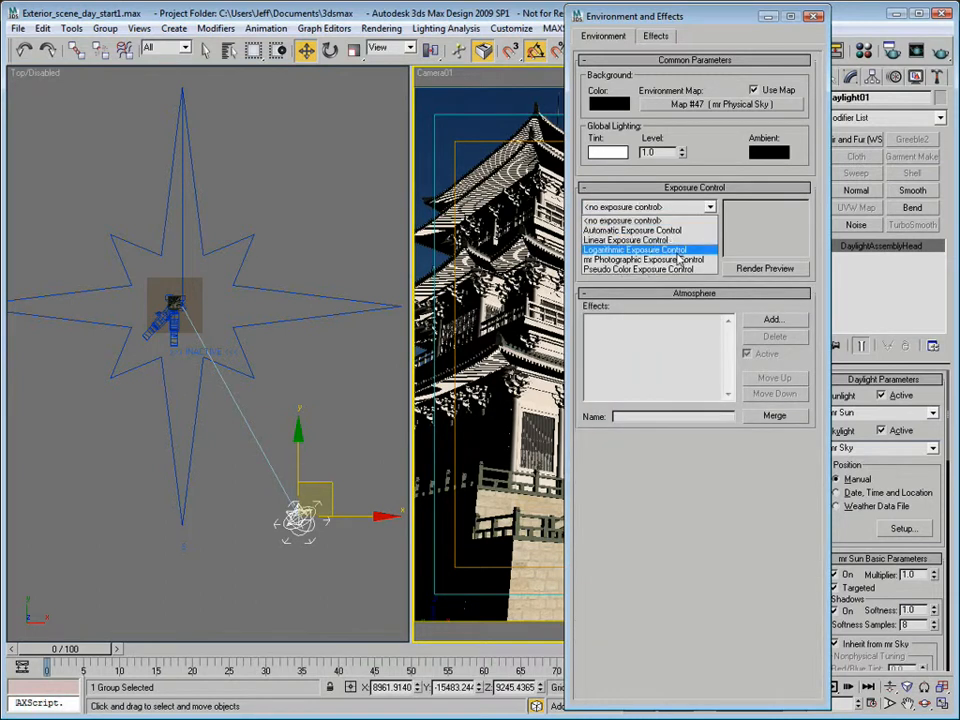
click(645, 254)
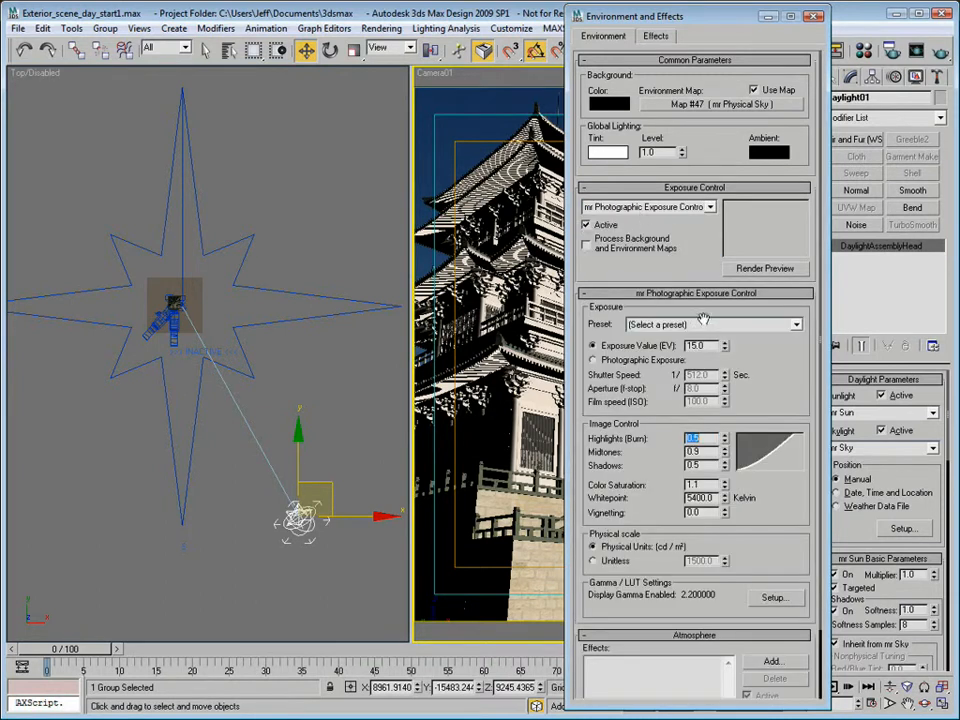
click(797, 325)
click(780, 348)
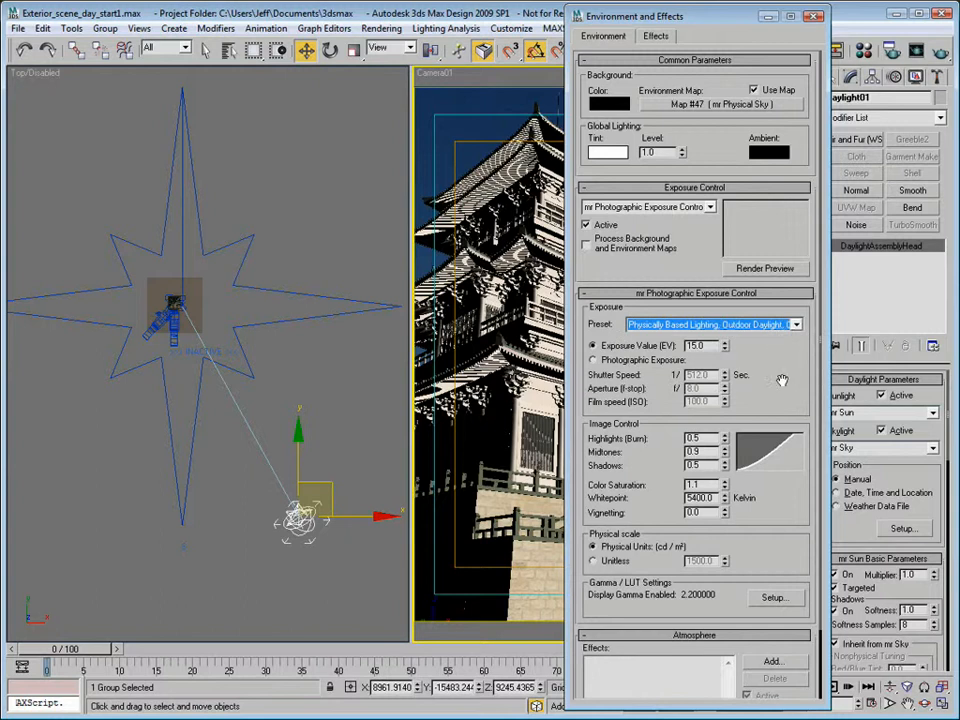
Set the exposure's image control to Highlights (Burn) 0.15, Midtones 1.0 and Shadows 0.25.
drag(712, 439, 628, 441)
text(.)
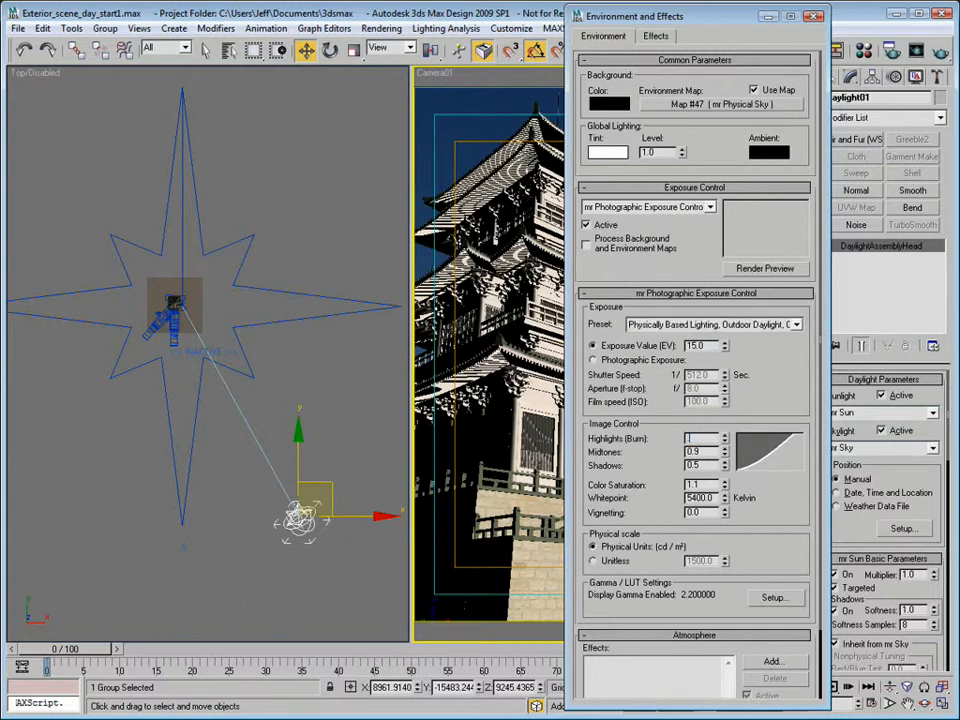
text(15)
key(Tab)
key(Tab)
key(Tab)
double_click(689, 452)
text(1)
key(Tab)
Set the exposure's Color Saturation to 1.0 and its Whitepoint to 6500 Kelvin.
double_click(716, 484)
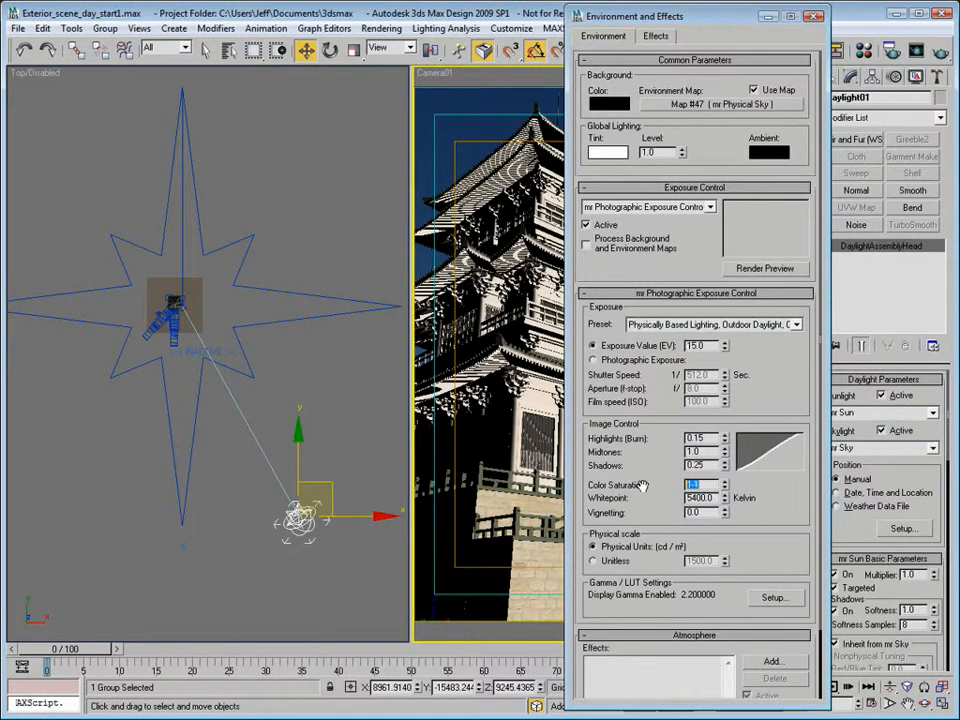
text(1.0)
key(Tab)
key(Tab)
text(6500)
key(Tab)
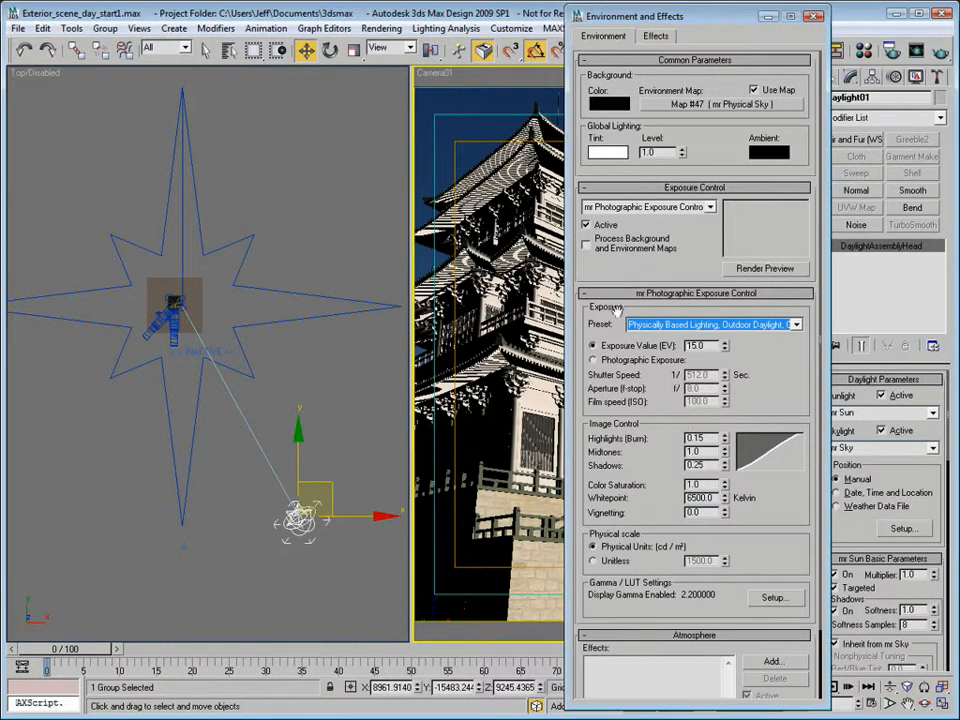
Try Exposure Values (EV) of 16 and 15, set 14, and close the environment settings.
double_click(697, 345)
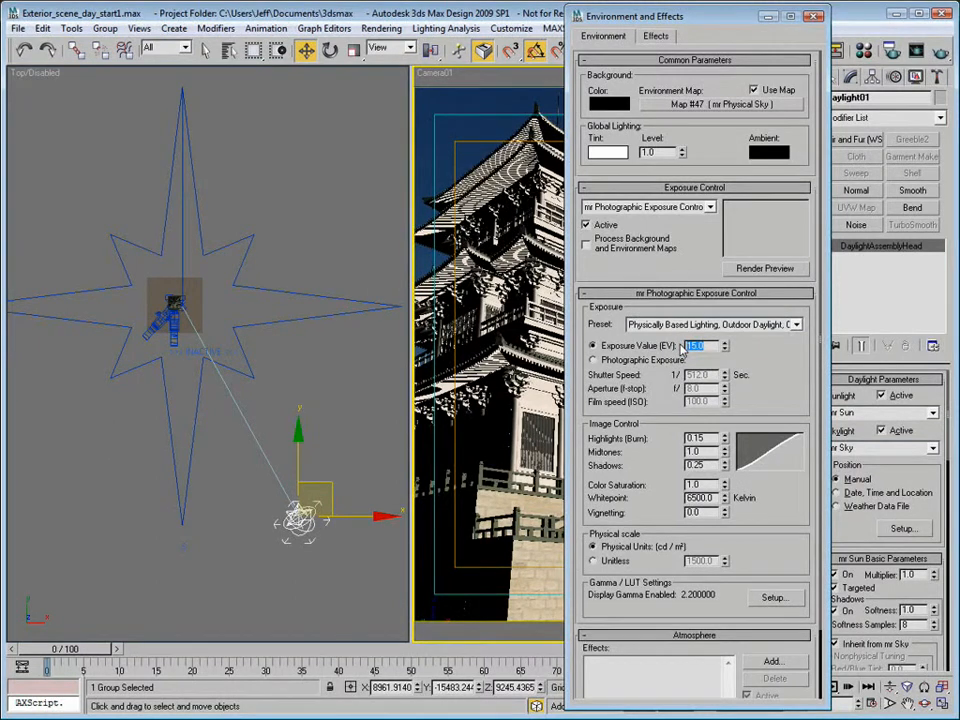
text(16)
key(Return)
drag(713, 345, 629, 348)
text(15)
key(Return)
text(14)
key(Return)
click(814, 18)
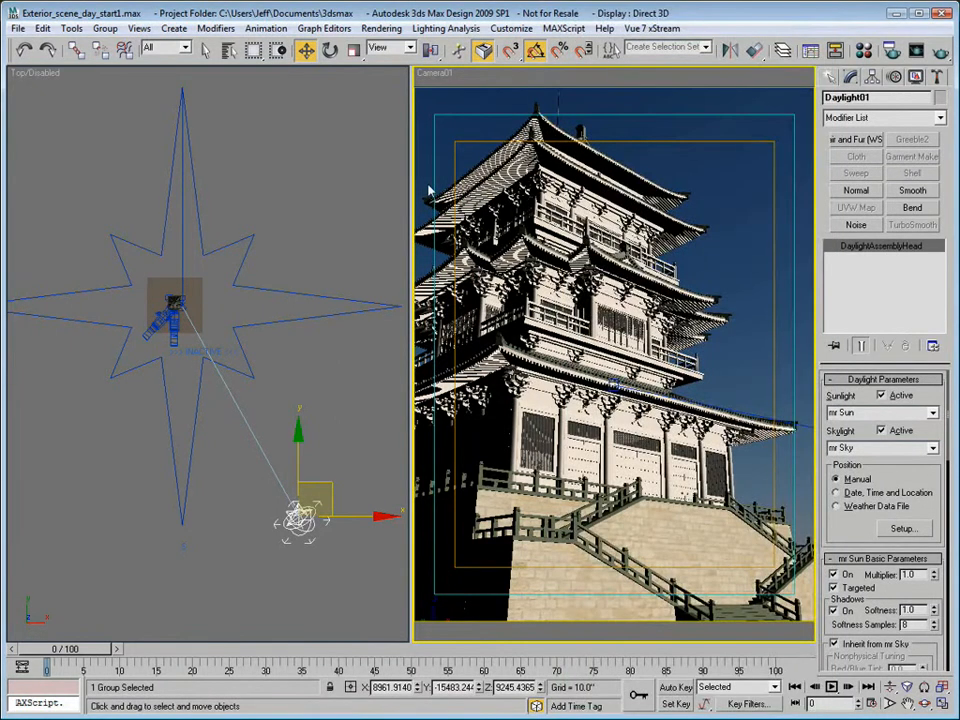
Examine the rendered frame window and the Final Gather settings in the mental ray render setup.
click(920, 53)
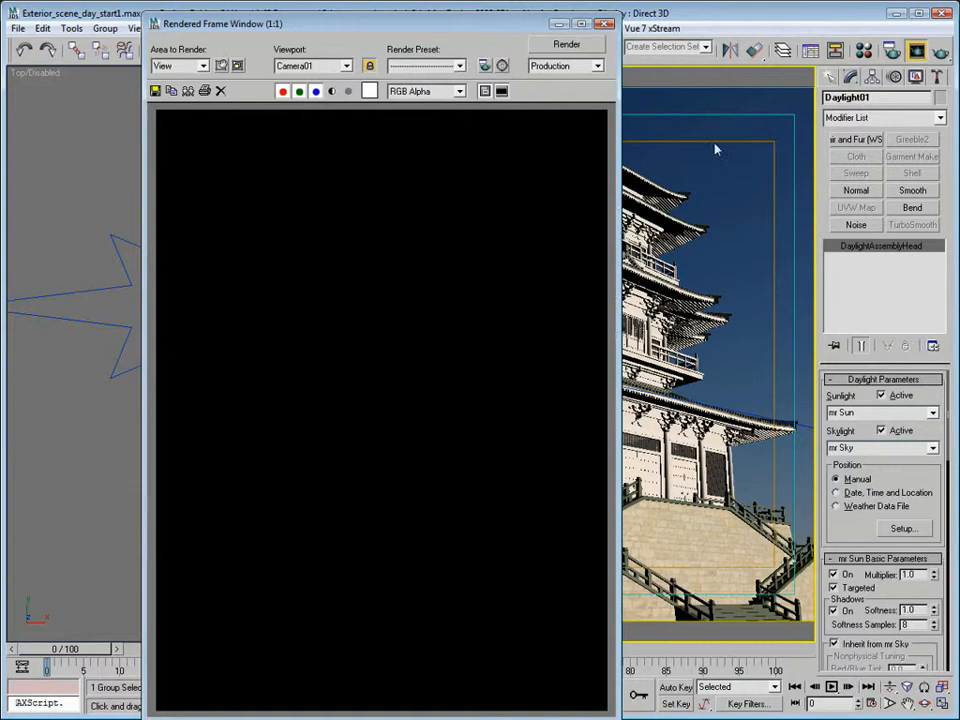
click(604, 23)
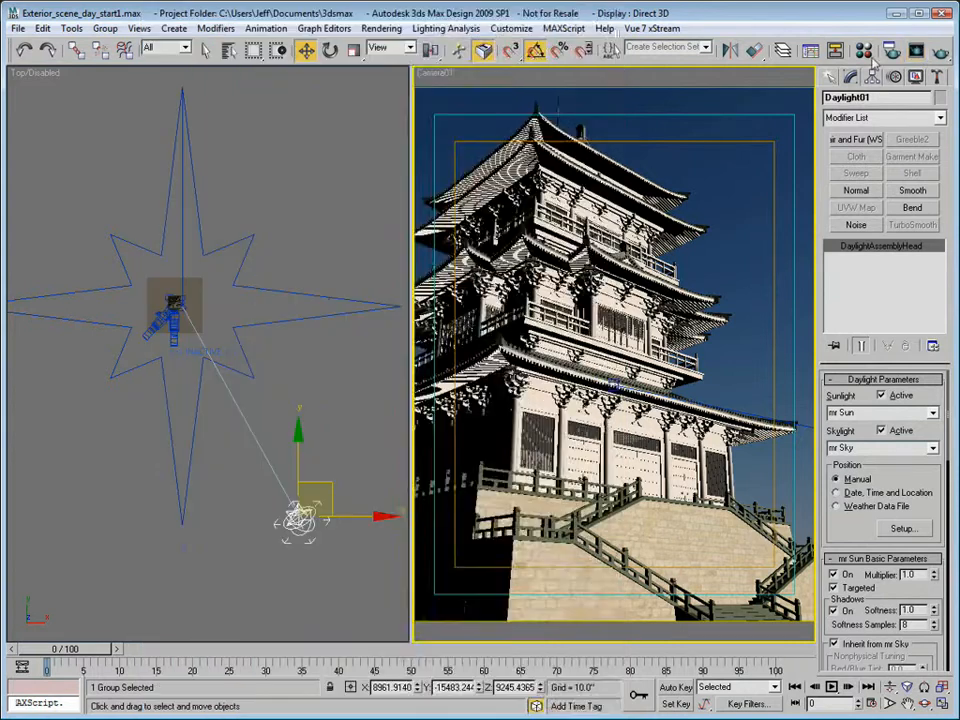
click(866, 53)
click(474, 40)
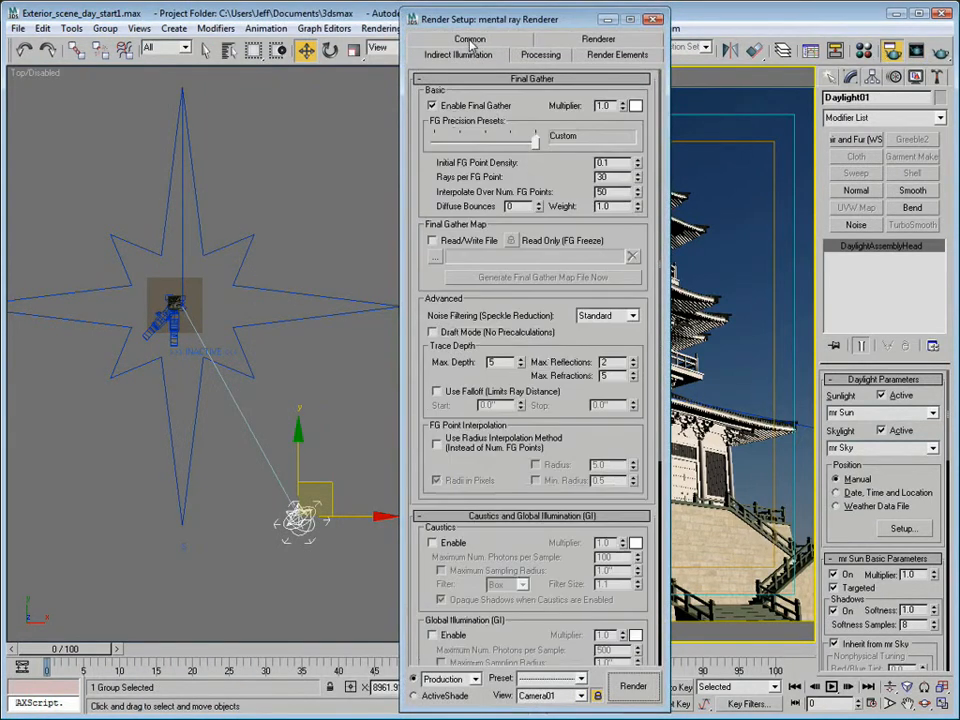
drag(645, 411, 626, 481)
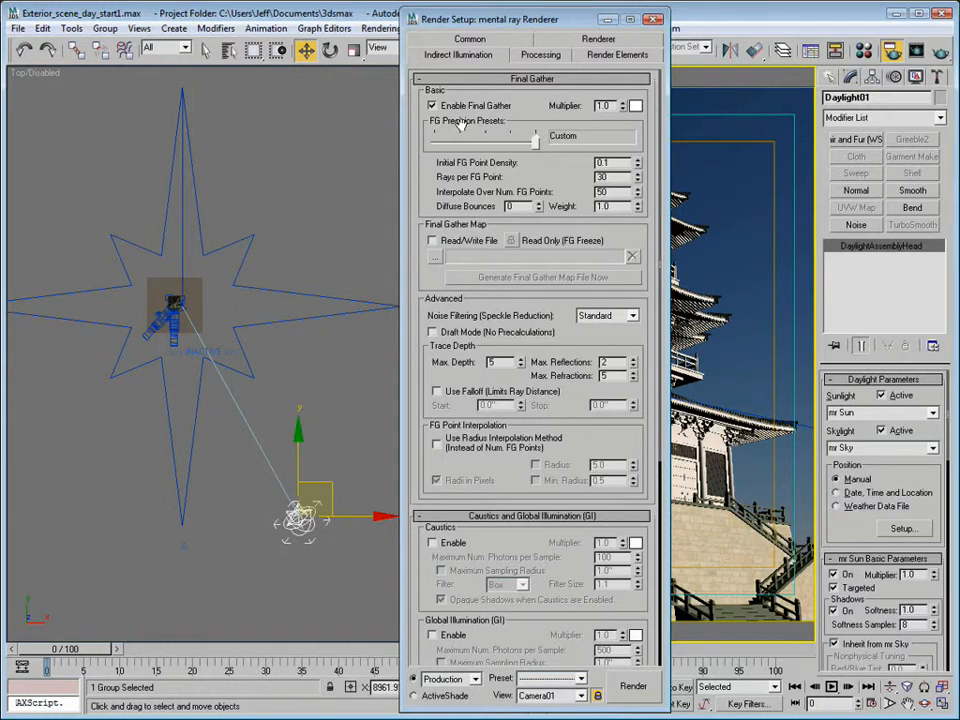
click(917, 52)
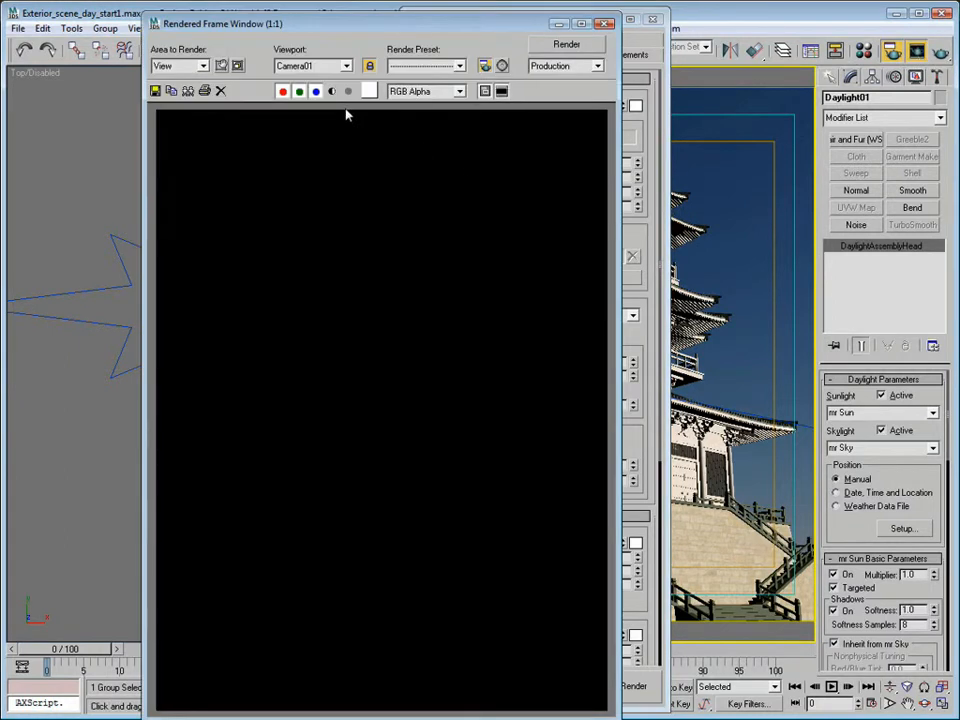
click(501, 92)
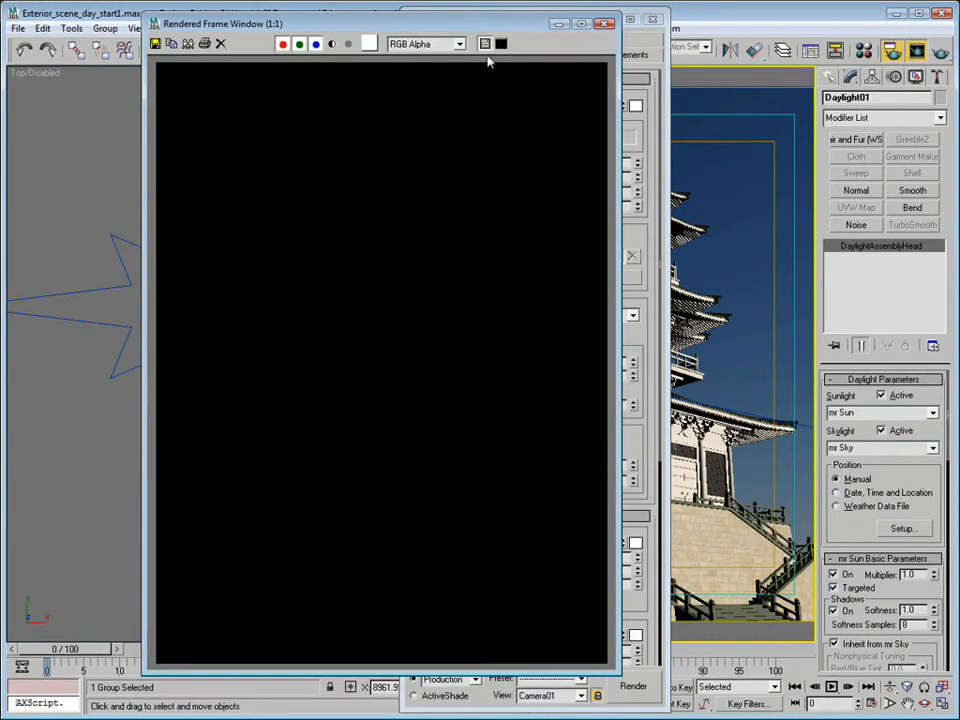
click(500, 43)
click(604, 23)
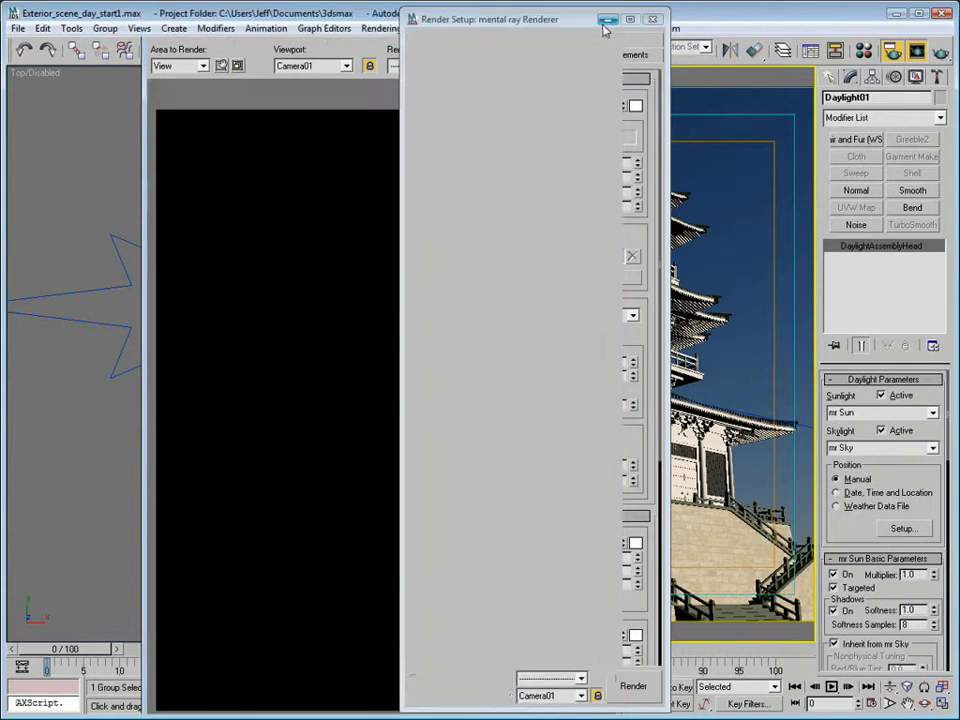
Set the Final Gather precision preset to Low and check the renderer's sampling quality settings.
click(508, 141)
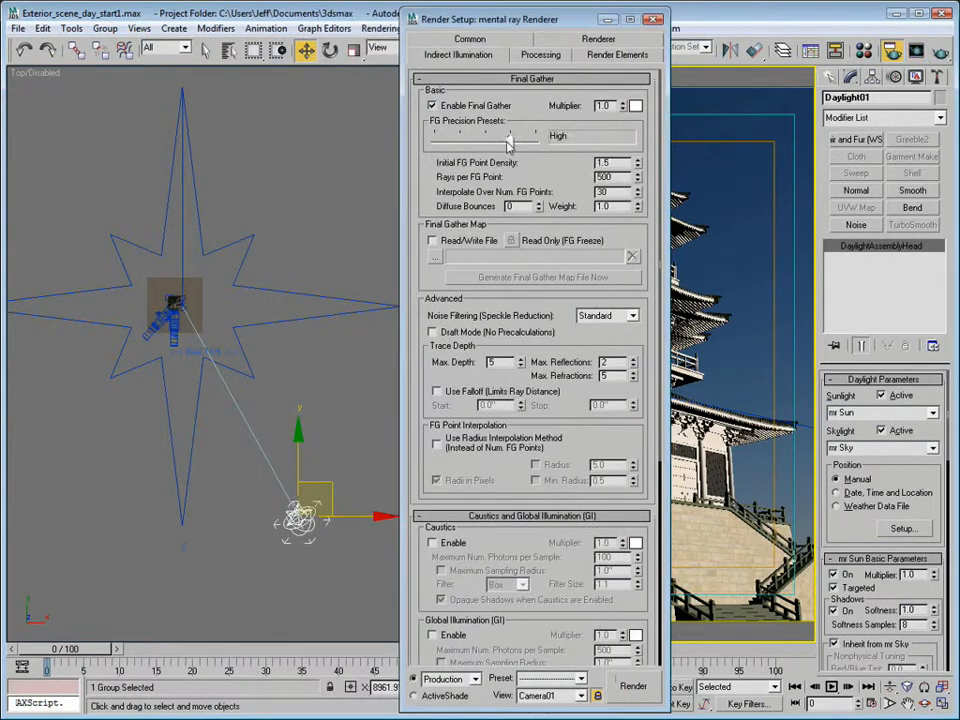
drag(508, 141, 460, 145)
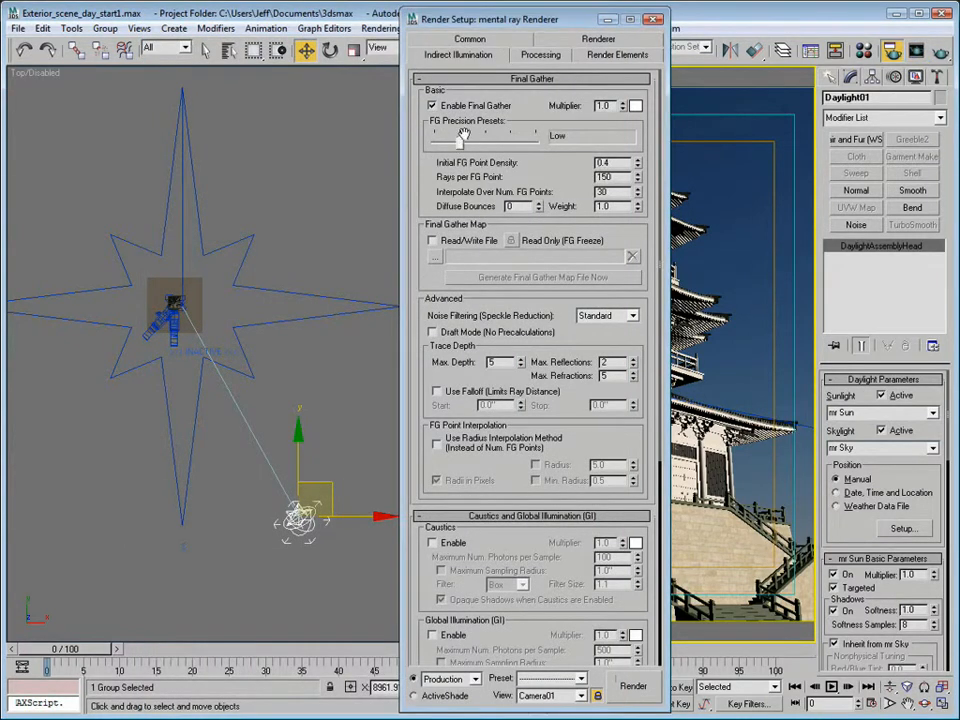
click(583, 38)
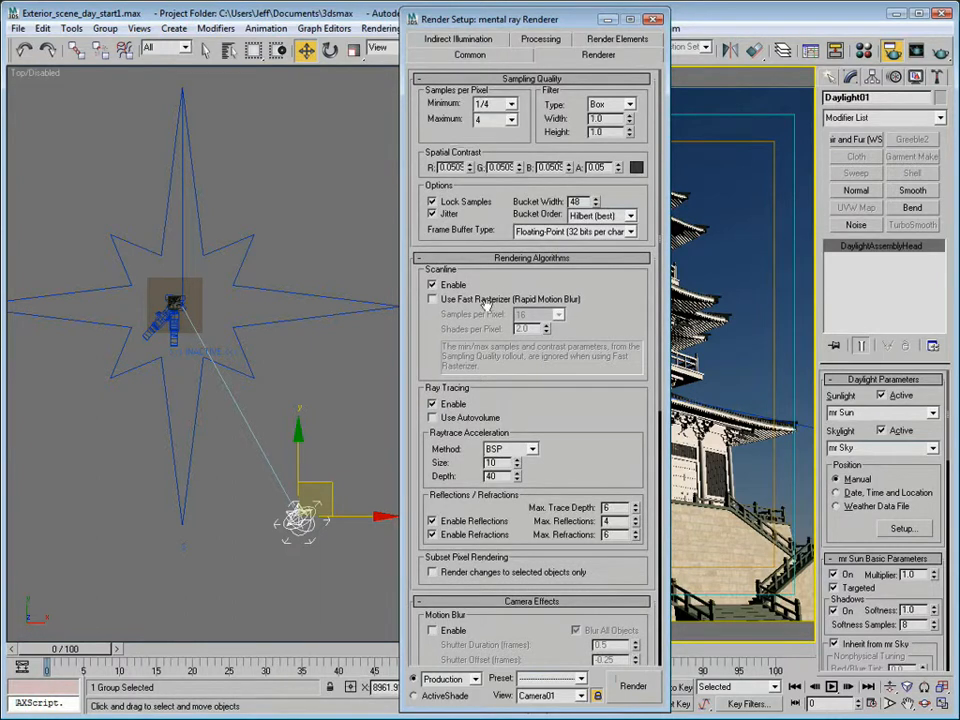
click(652, 20)
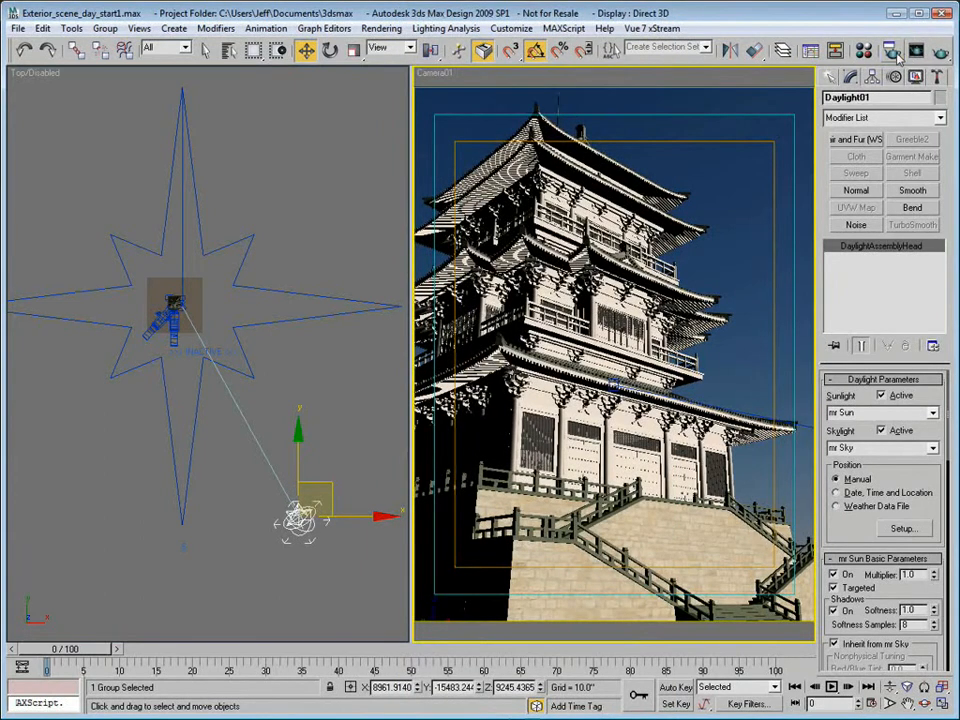
Set the output size to 450 by 600 pixels through the locked-aspect height and render the Camera01 view.
key(F10)
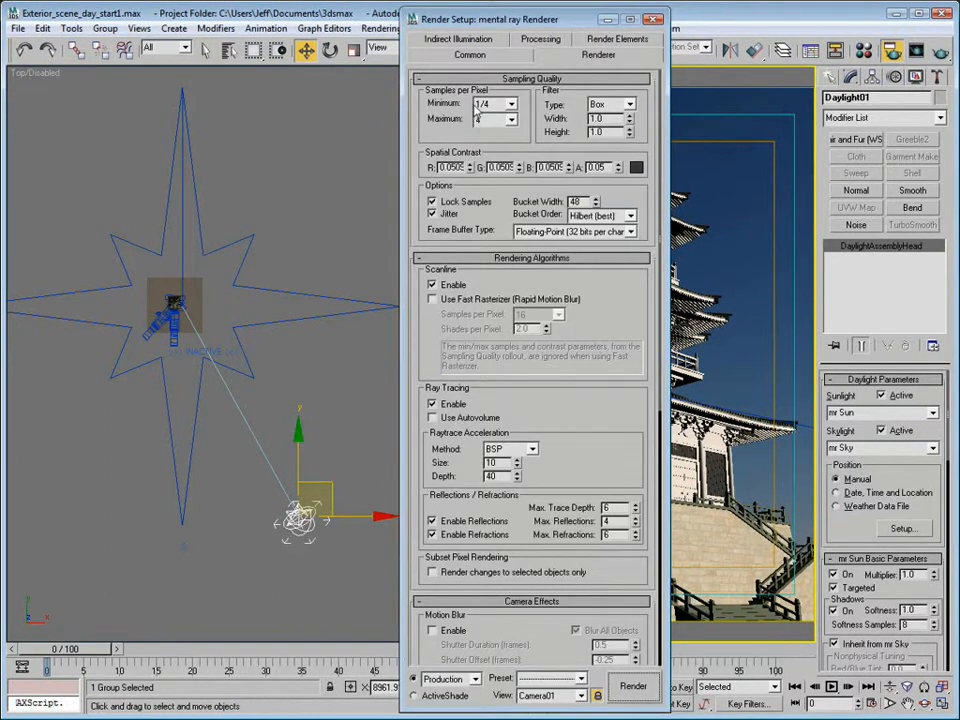
click(470, 54)
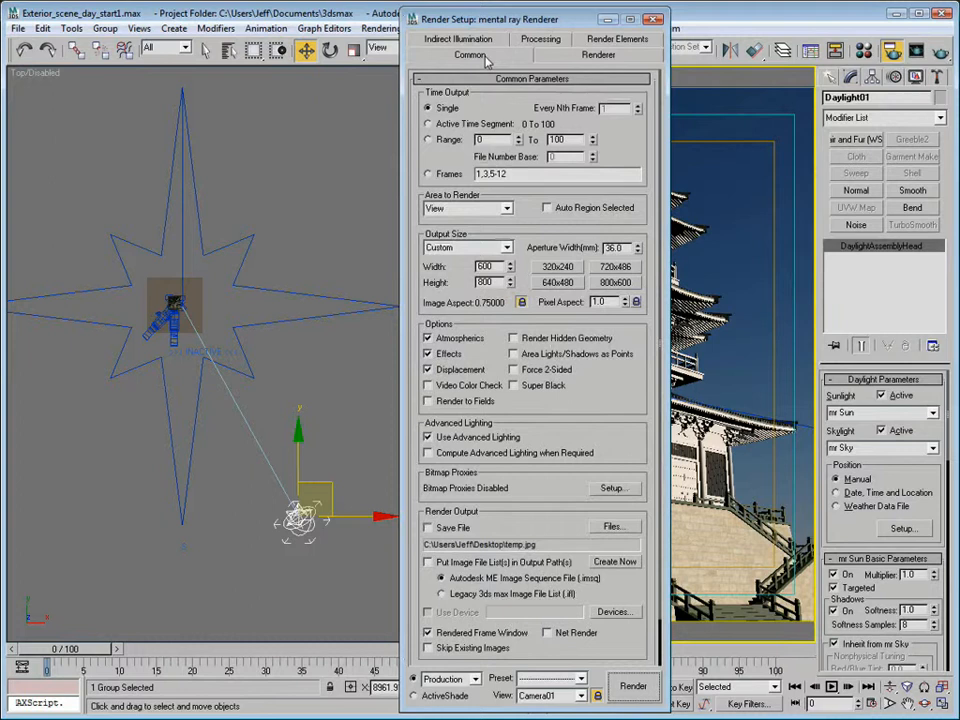
drag(489, 282, 428, 283)
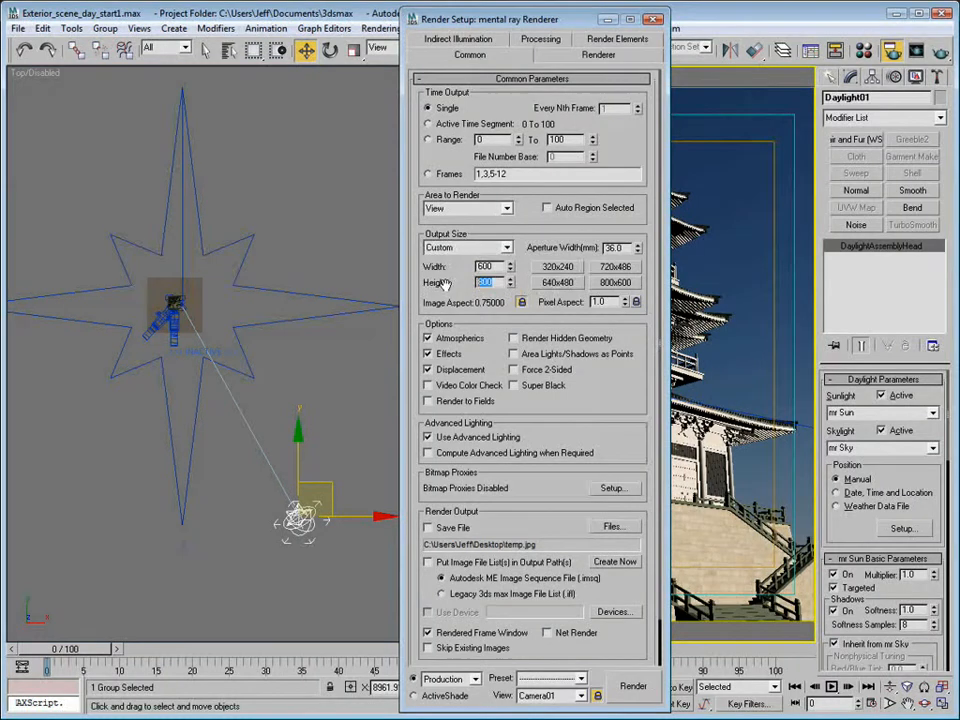
text(600)
key(Return)
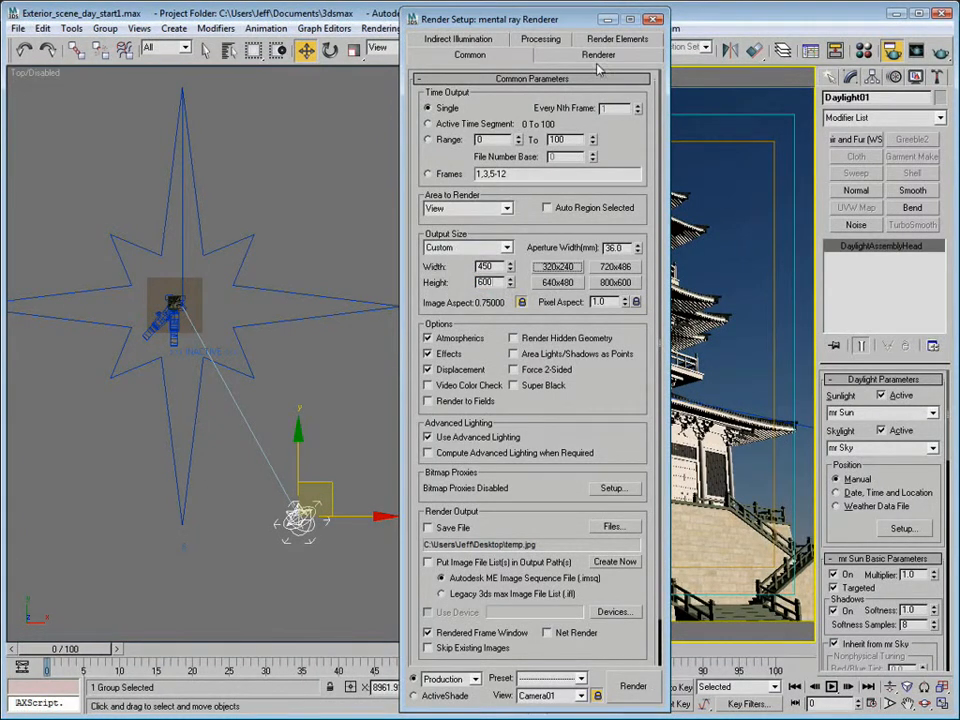
click(652, 19)
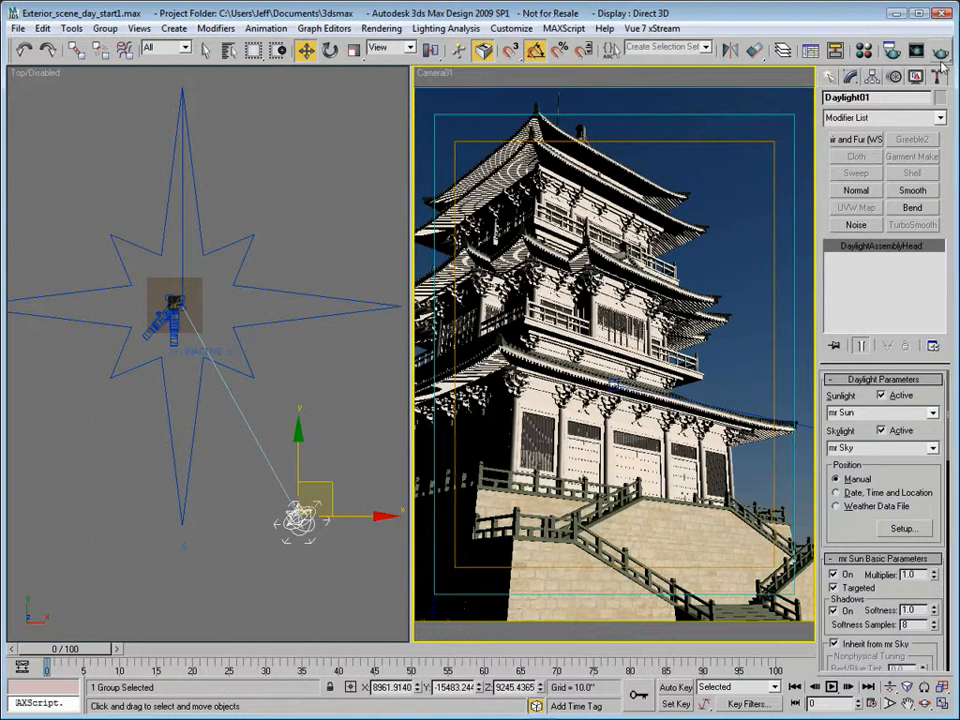
click(942, 52)
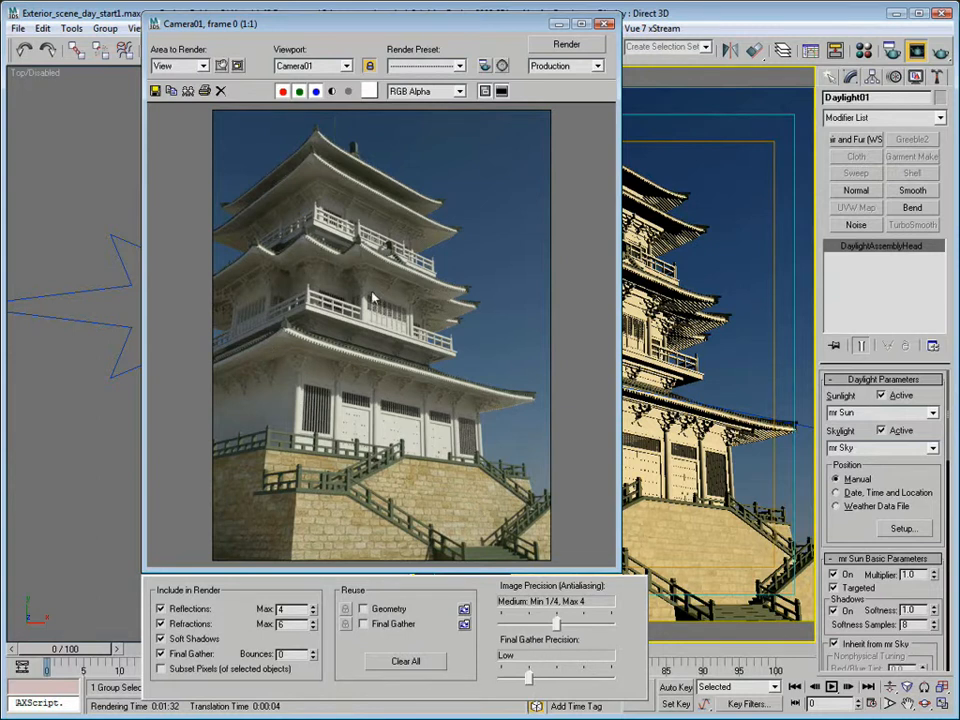
Set the Final Gather precision to Draft and the Final Gather bounces to 1.
click(514, 679)
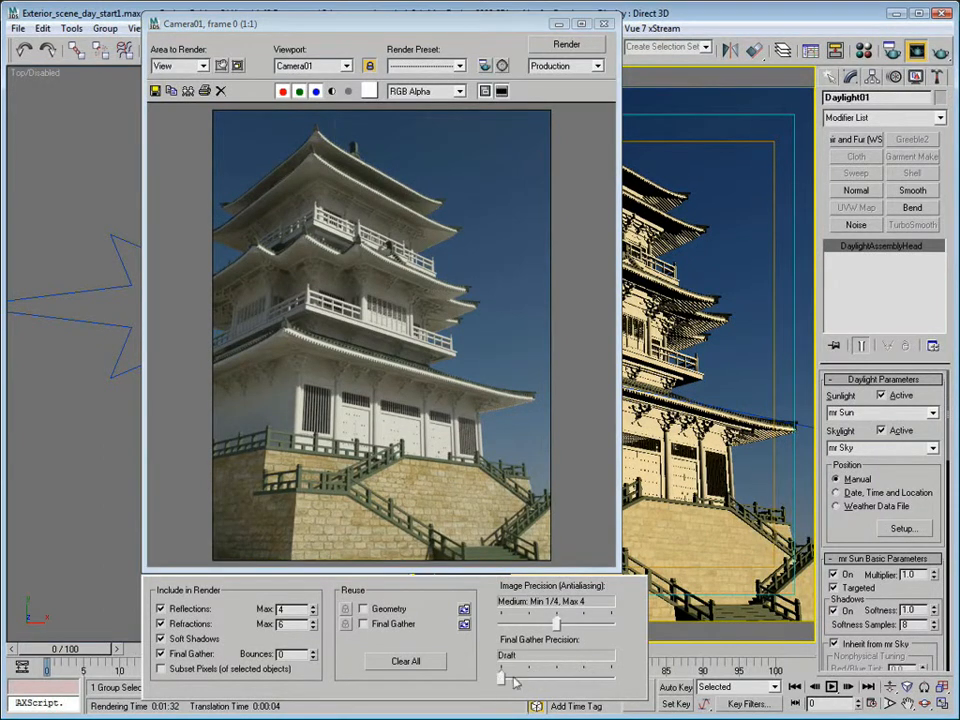
click(514, 681)
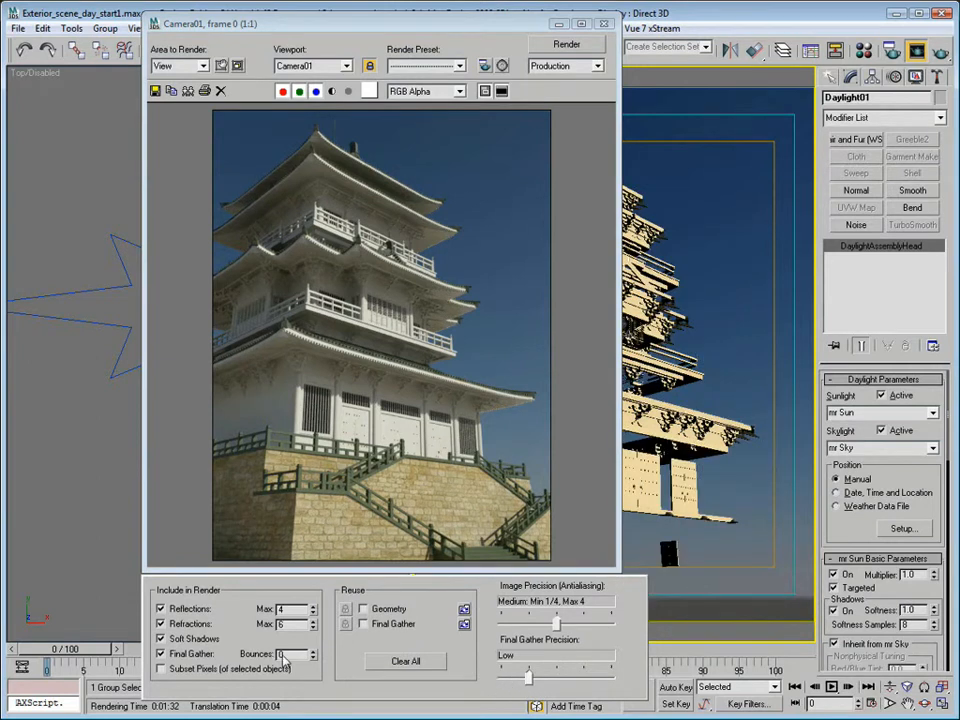
click(313, 652)
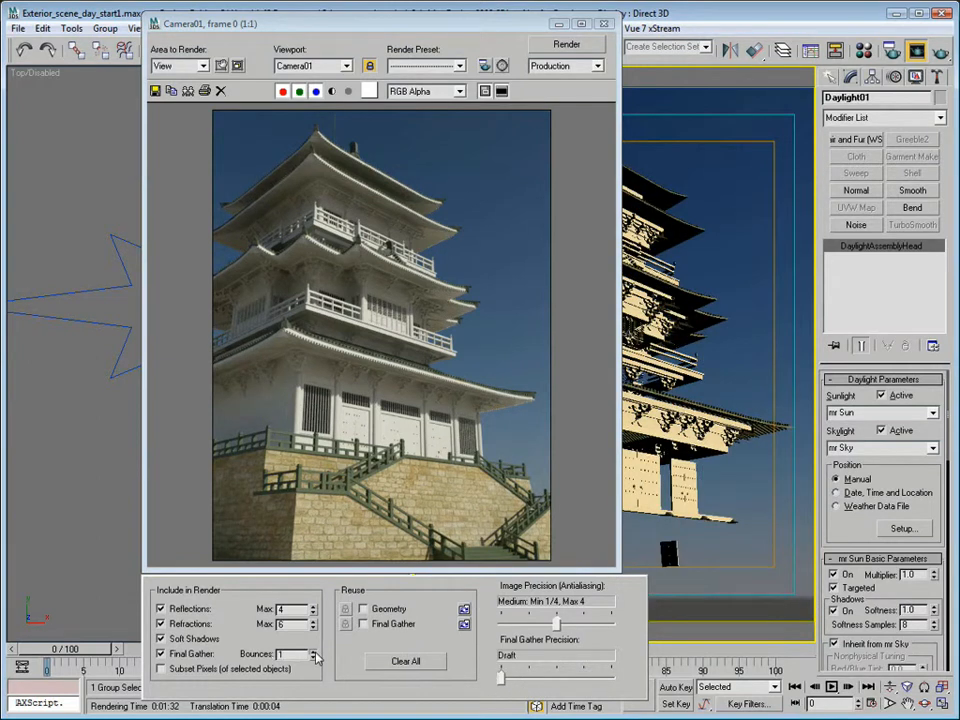
Set the Final Gather bounces to 3 and close the rendered frame window.
click(314, 651)
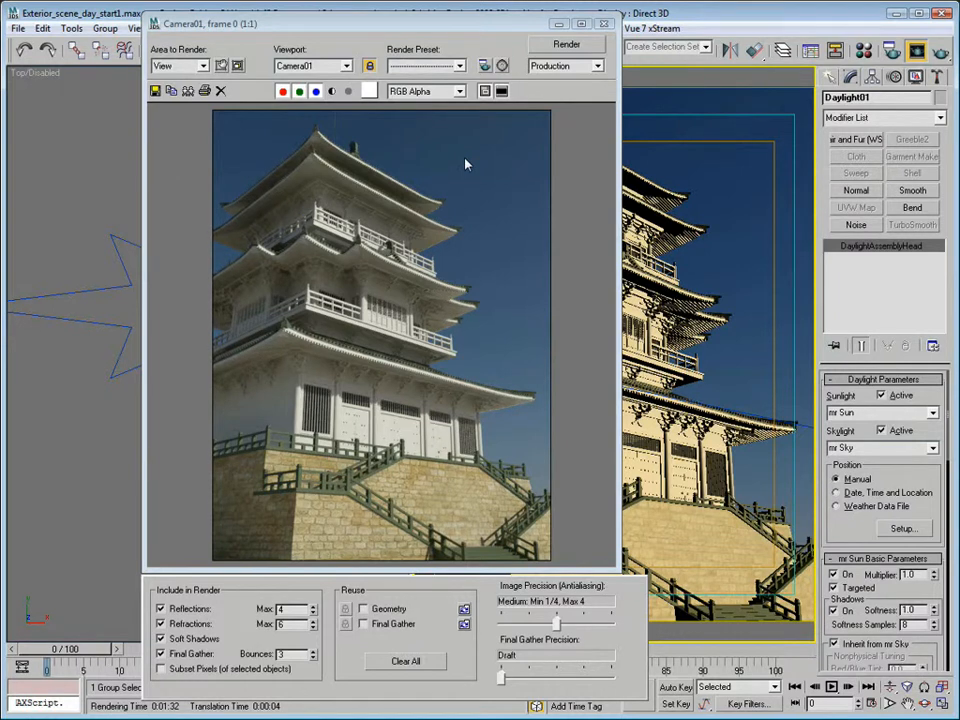
click(606, 23)
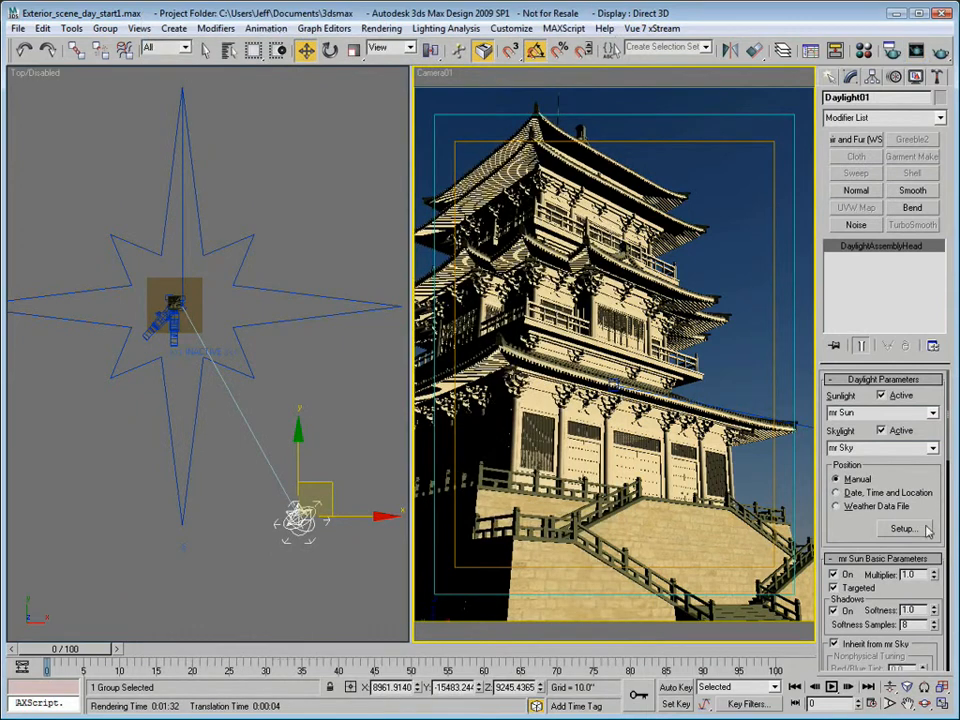
Stop mr Sun from inheriting mr Sky's settings, and set its Red/Blue Tint to 0.3 and Saturation to 0.8.
scroll(848, 523, down, 5)
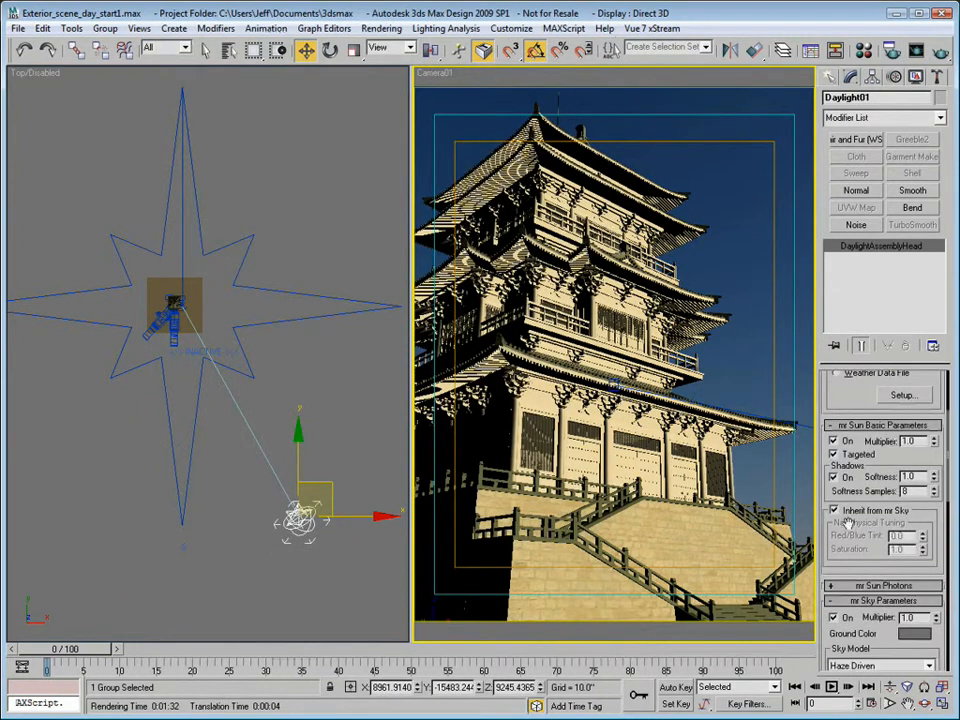
click(834, 511)
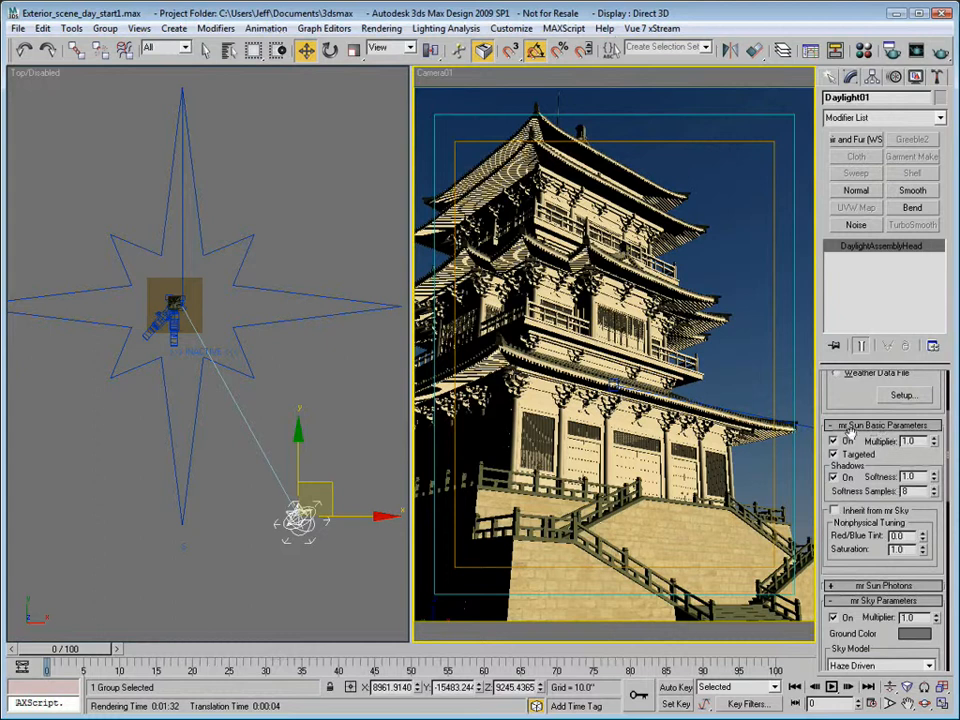
drag(909, 536, 849, 535)
text(0.3)
key(Tab)
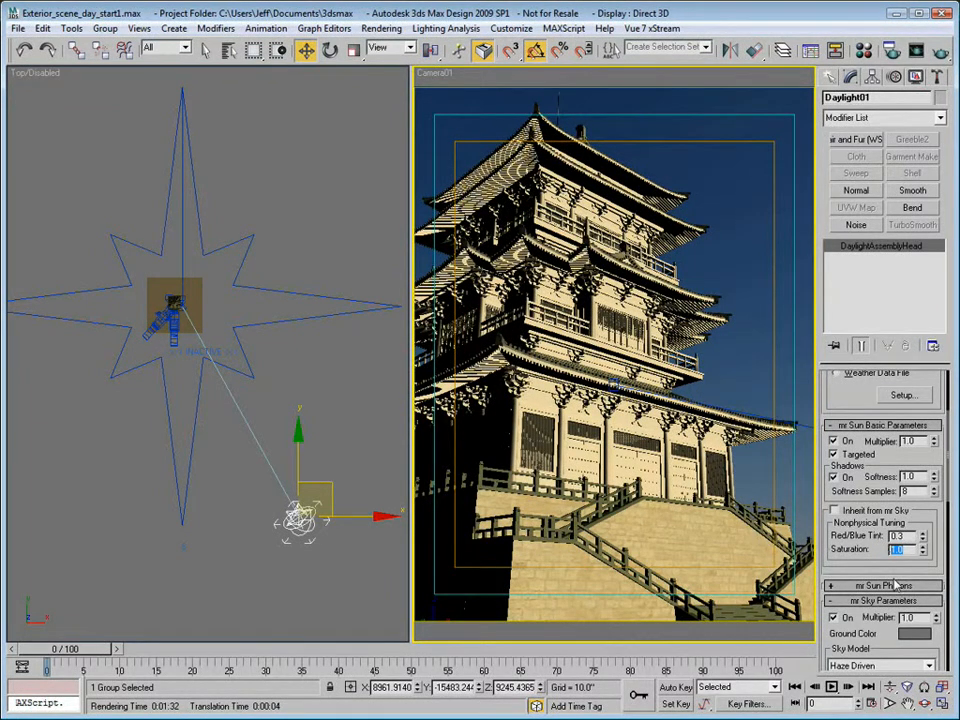
text(0.8)
key(Return)
Lower the sun in the Front view and move it farther out, to about X 12613 and Z 6822.
key(f)
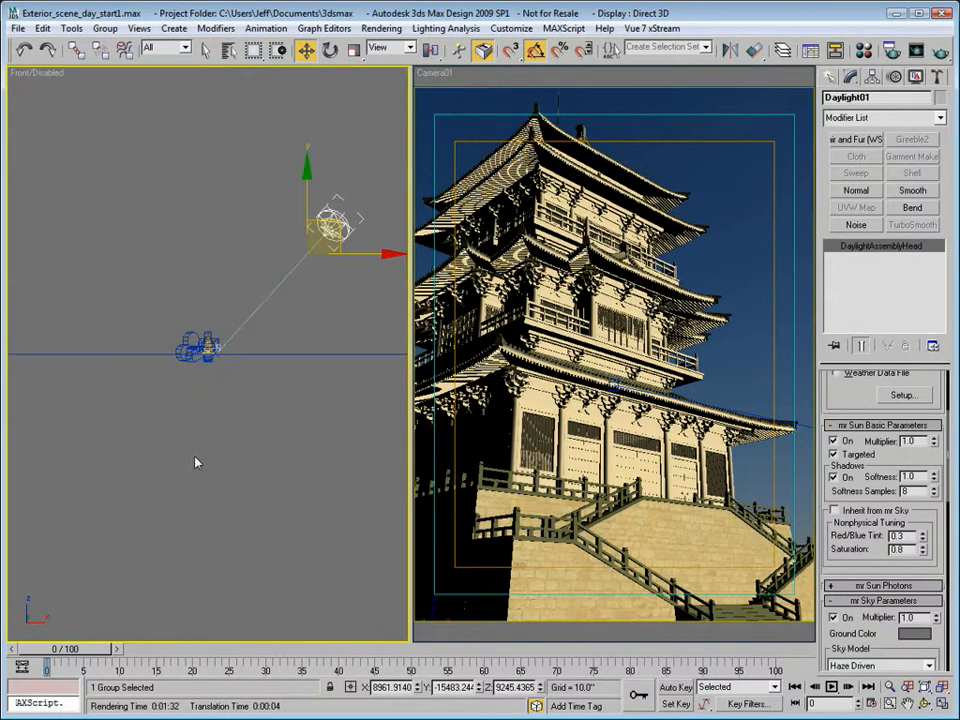
middle_drag(195, 461, 155, 457)
mouse_move(270, 266)
mouse_down()
mouse_move(336, 324)
mouse_move(316, 300)
mouse_move(329, 300)
mouse_up()
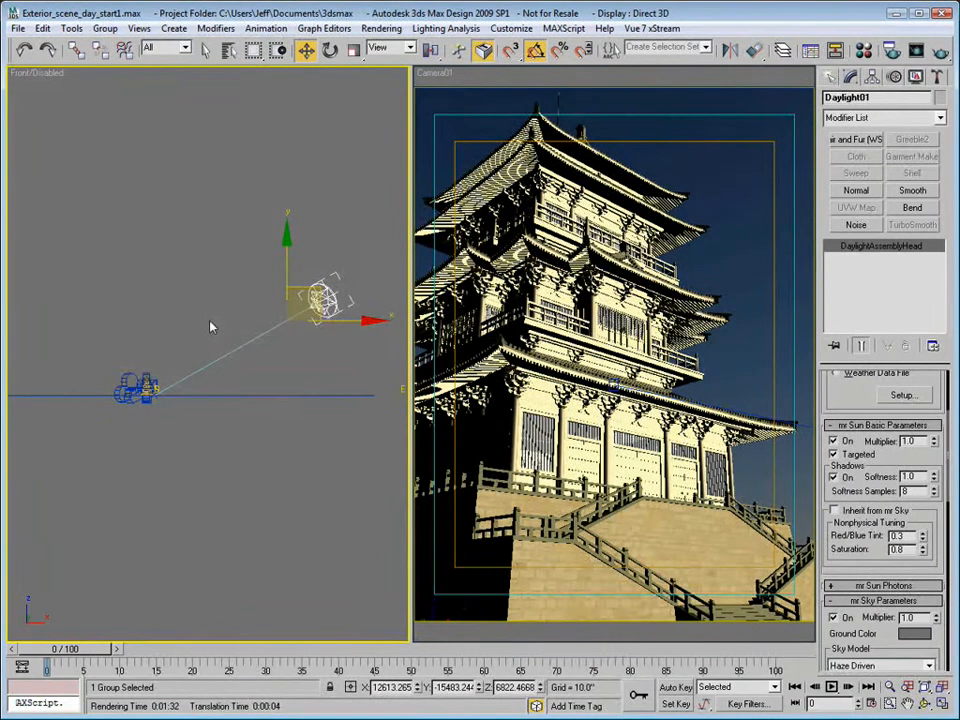
Fine-tune the sun's position in the Top view to about X 13361 and Y -14861.
key(t)
scroll(165, 330, down, 3)
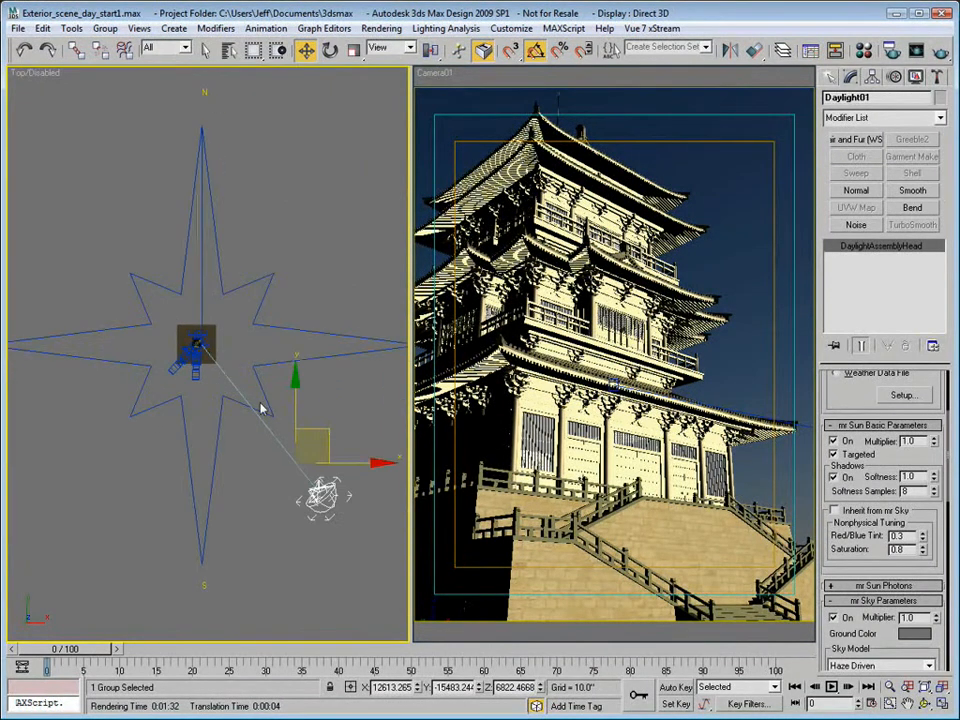
drag(316, 419, 344, 415)
drag(359, 415, 325, 412)
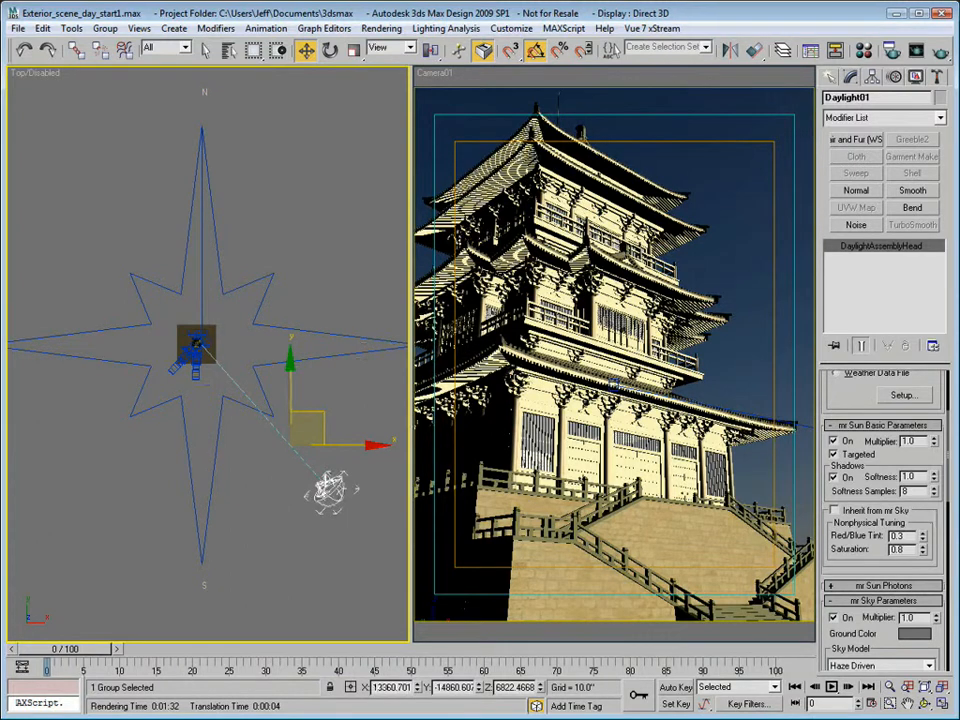
In the photographic exposure control, set Highlights (Burn) to 0.3, Midtones to 0.9 and Shadows to 0.5.
click(381, 28)
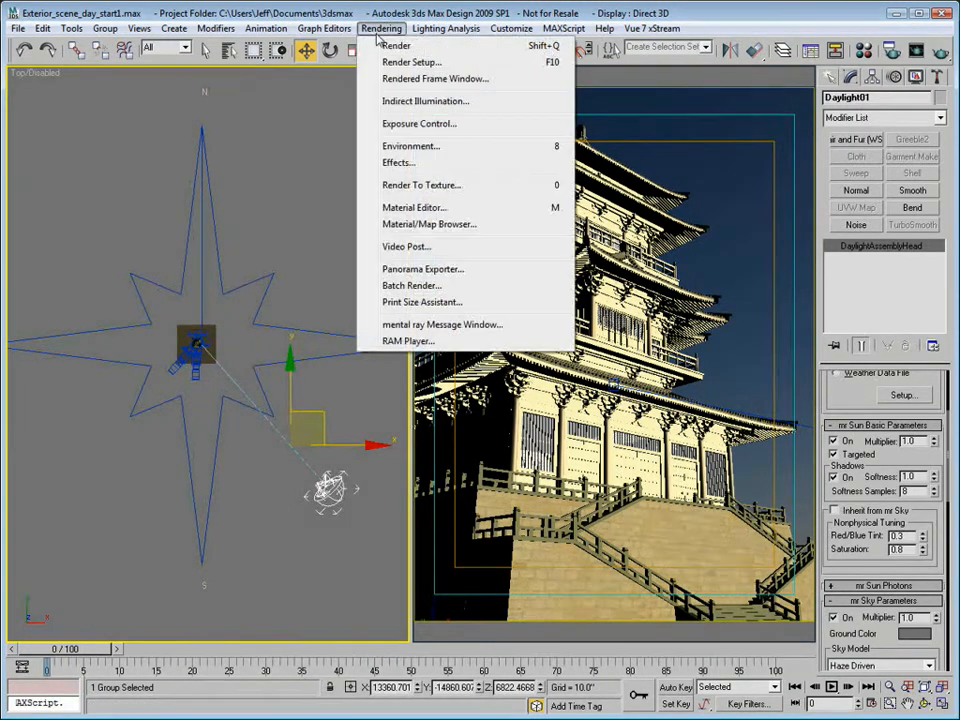
click(411, 123)
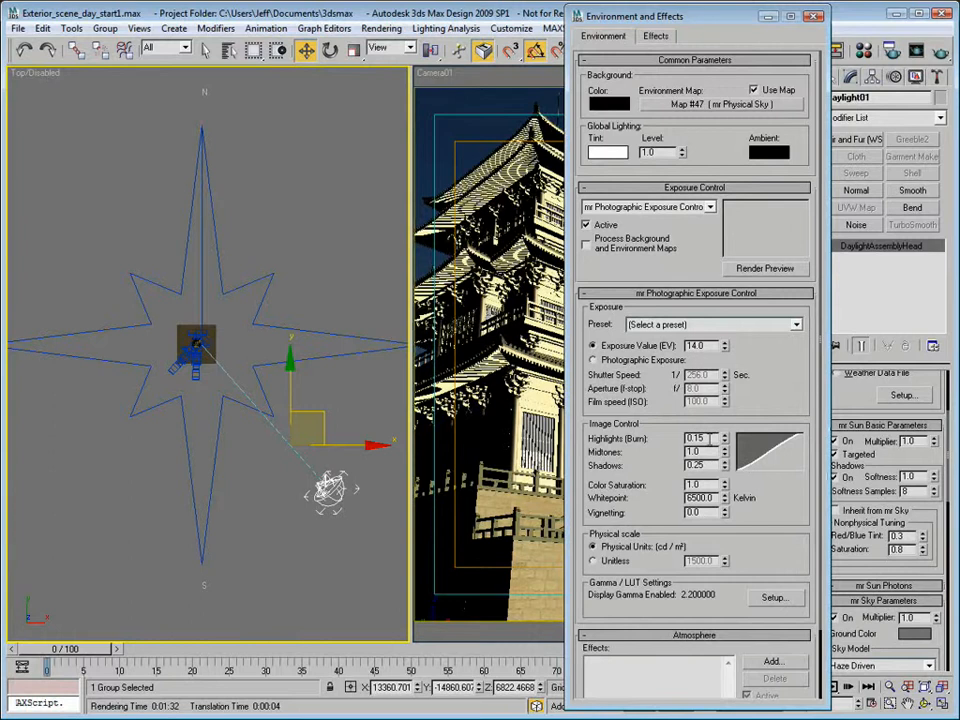
drag(709, 438, 654, 438)
text(0.3)
key(Tab)
key(Tab)
text(.5)
key(Tab)
drag(705, 452, 656, 451)
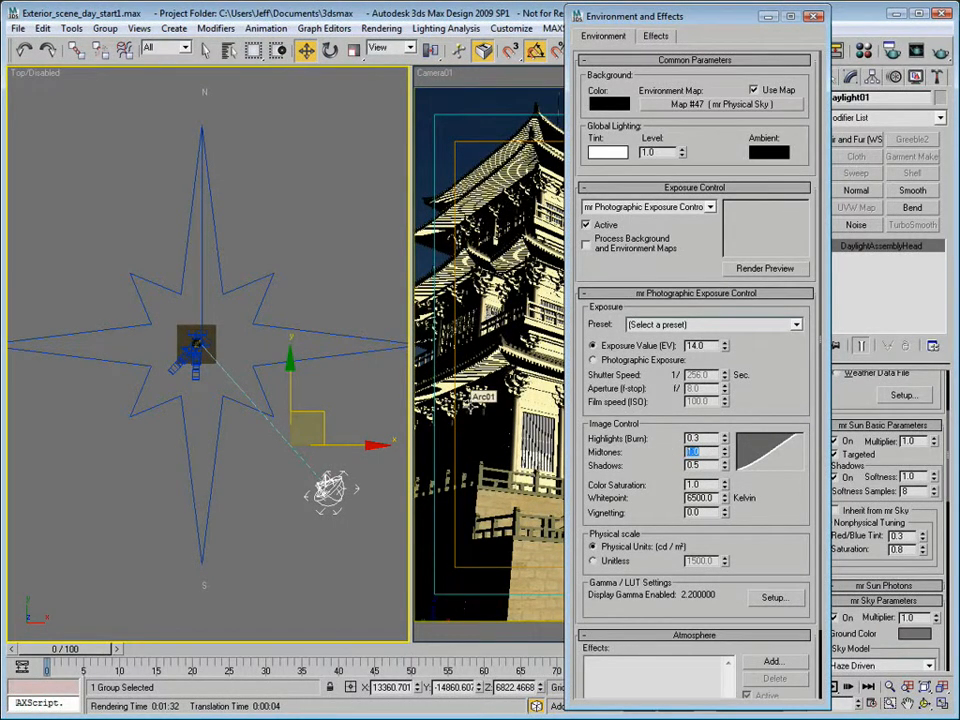
text(.9)
key(Return)
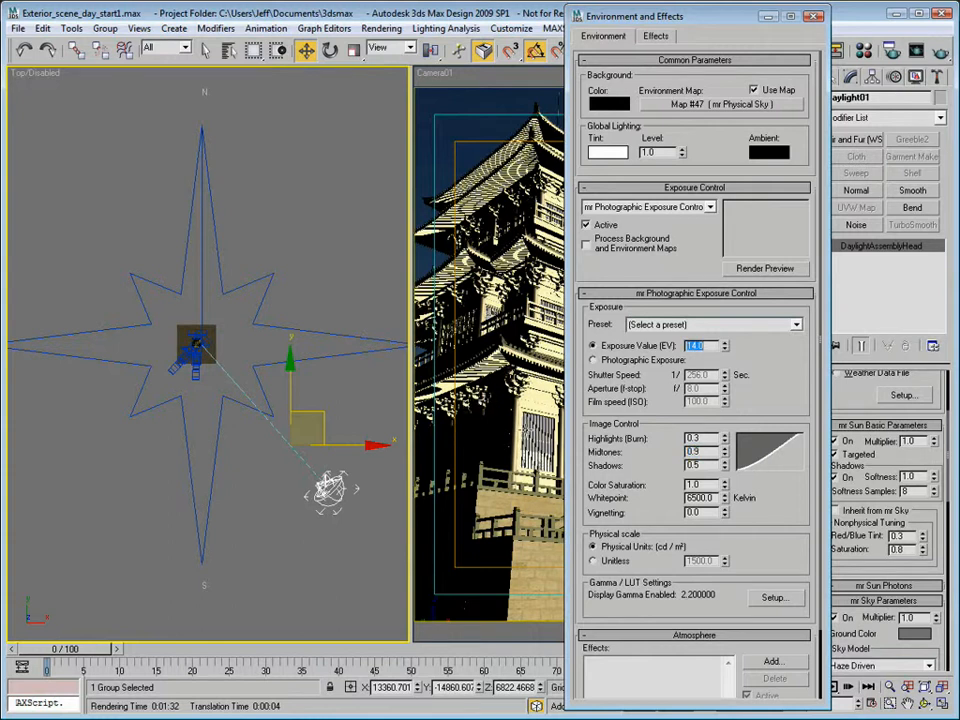
Set the exposure control's Whitepoint to 5400 Kelvin and render the Camera01 view.
double_click(699, 497)
text(5400)
key(Return)
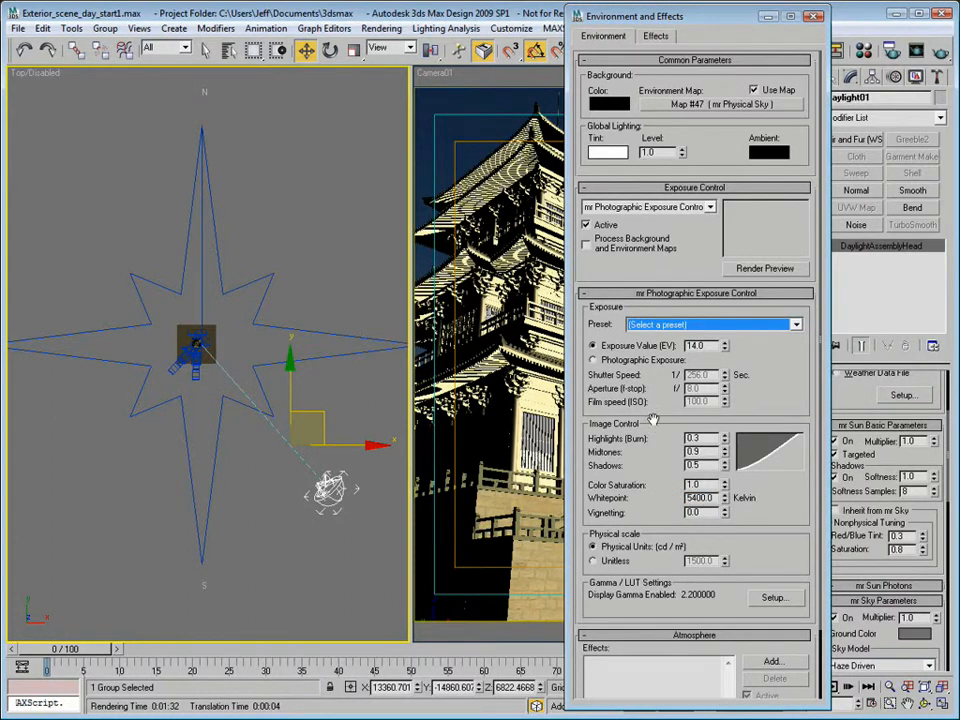
click(814, 16)
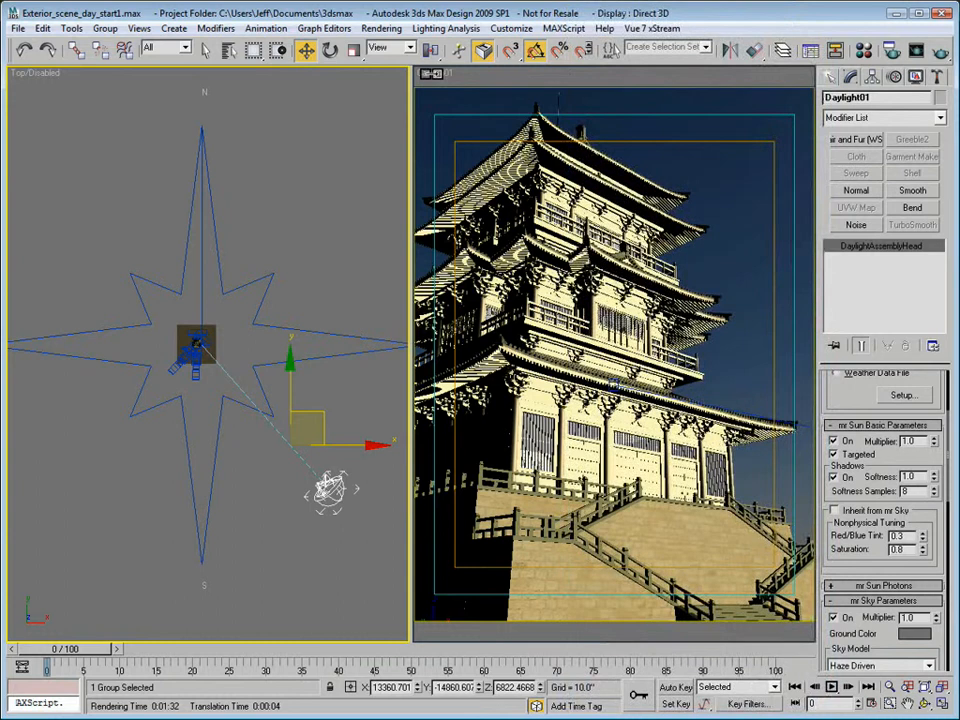
right_click(634, 144)
click(941, 53)
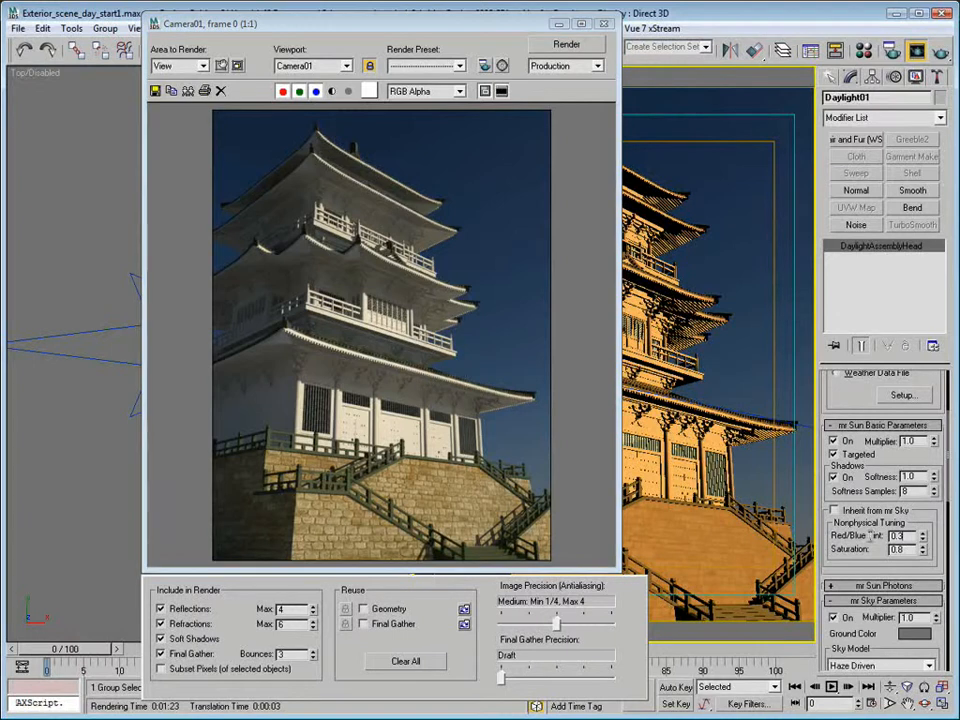
Set mr Sun's Red/Blue Tint to 0.6 and close the rendered frame window.
key(BackSpace)
text(.6)
key(Tab)
click(605, 25)
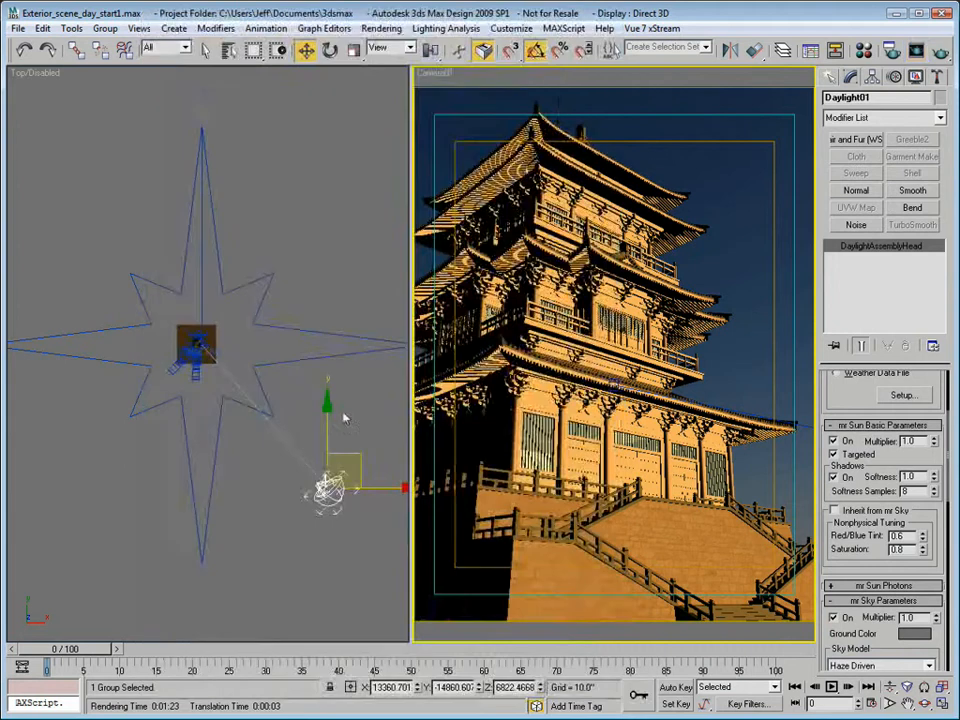
Set mr Sun's shadow Softness to 5.0 and Softness Samples to 16, and render the Camera01 view.
click(208, 385)
key(f)
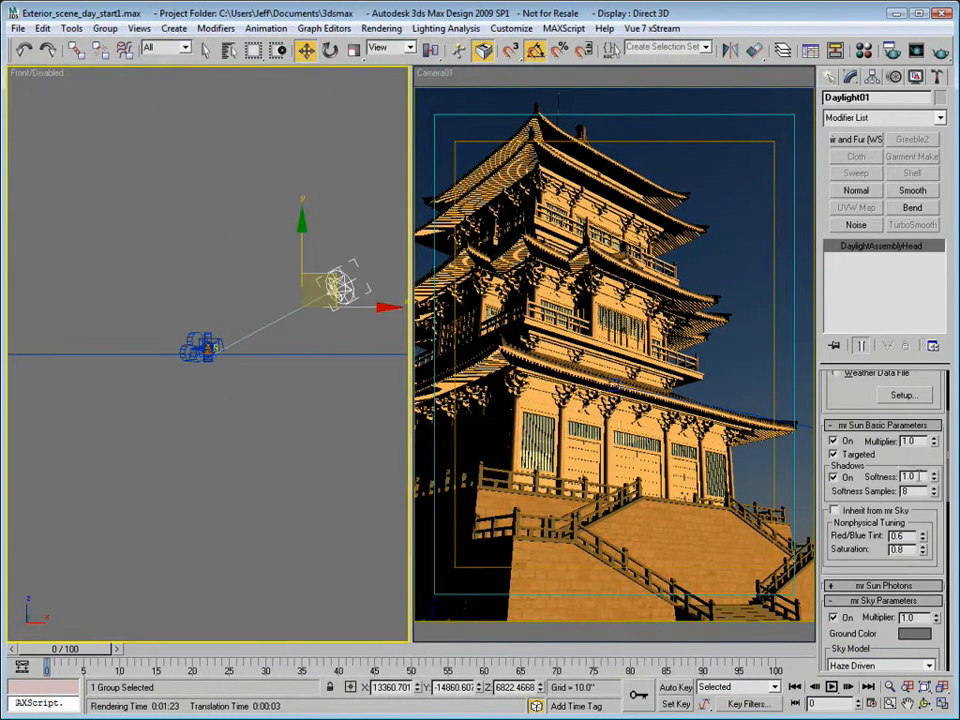
drag(919, 476, 877, 475)
text(5)
key(Tab)
drag(920, 491, 887, 492)
text(12)
key(Tab)
key(shift+Tab)
click(292, 301)
click(940, 51)
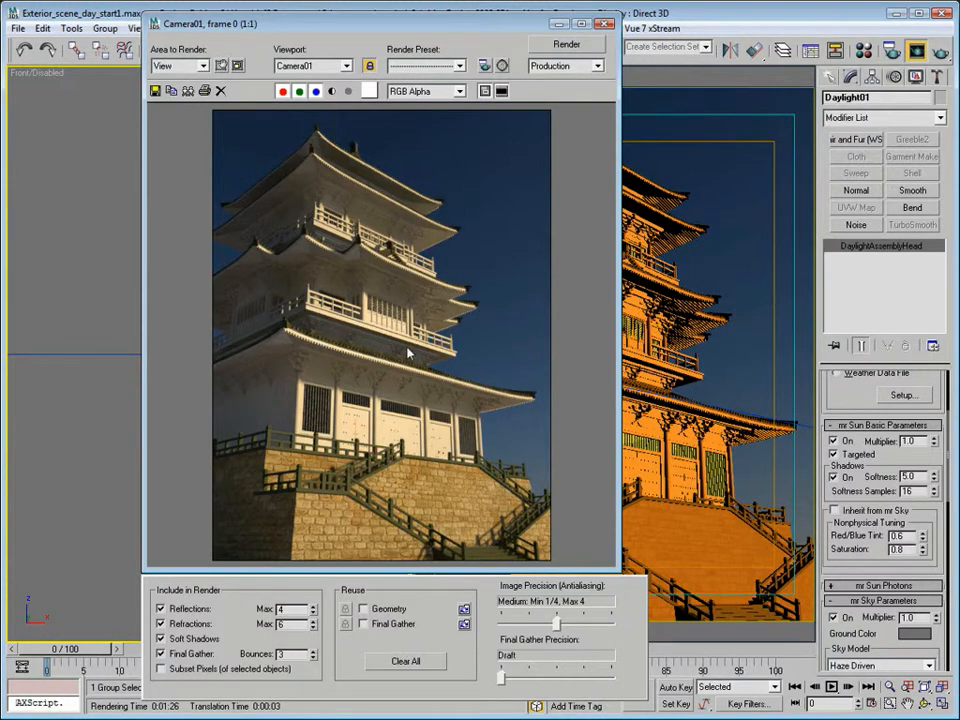
Set the Final Gather precision preset to High in the render setup.
click(893, 52)
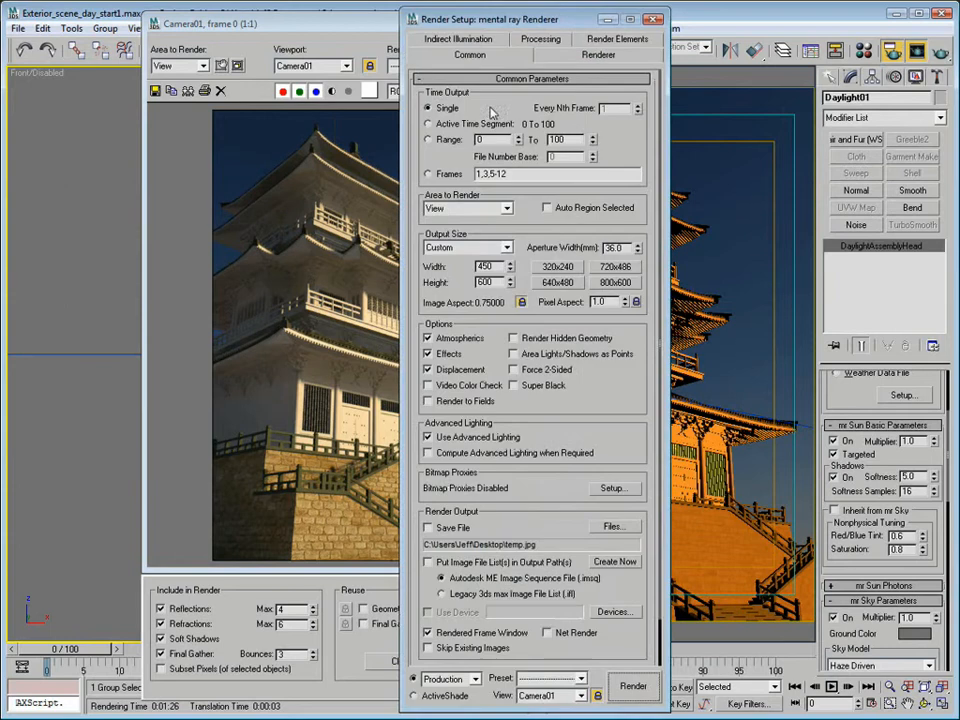
click(458, 39)
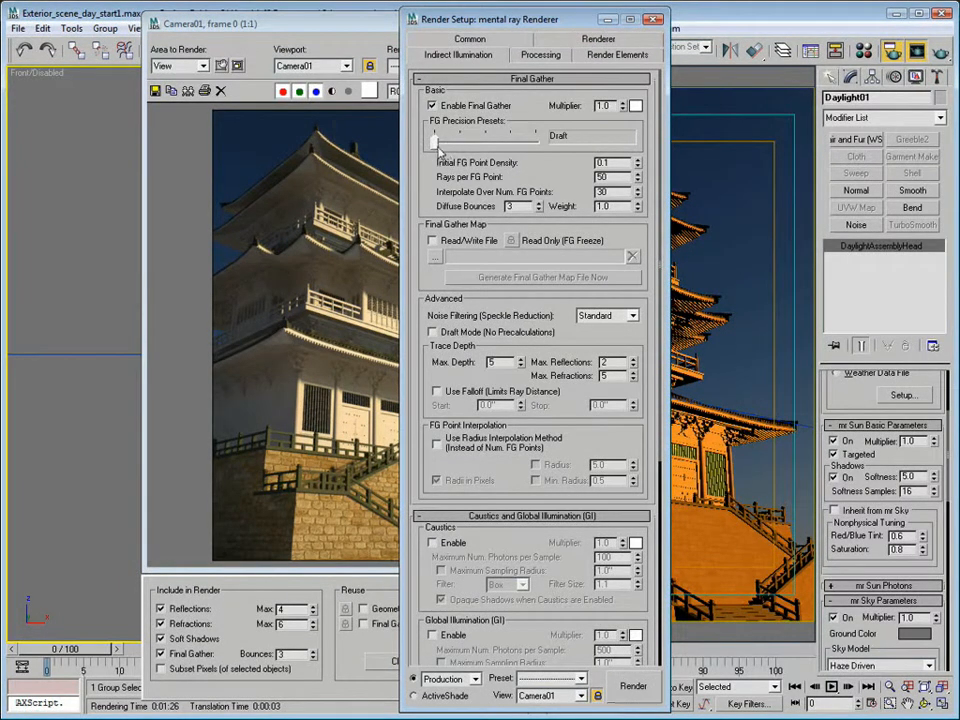
drag(436, 141, 509, 143)
Enable reading and writing of a Final Gather map file and name it Exterior_01.
click(432, 240)
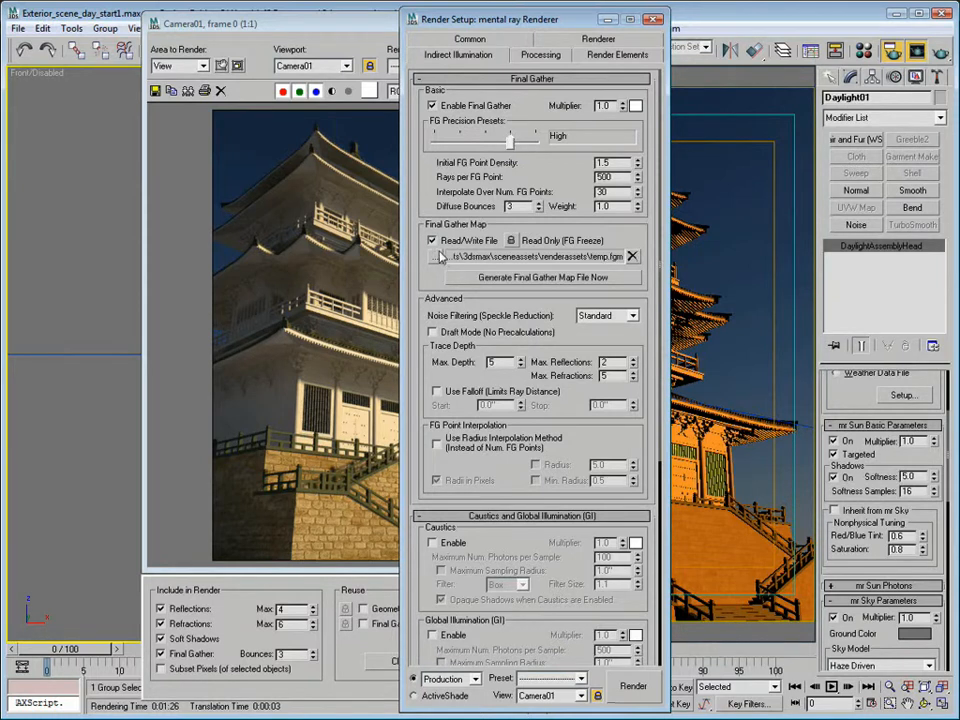
click(435, 257)
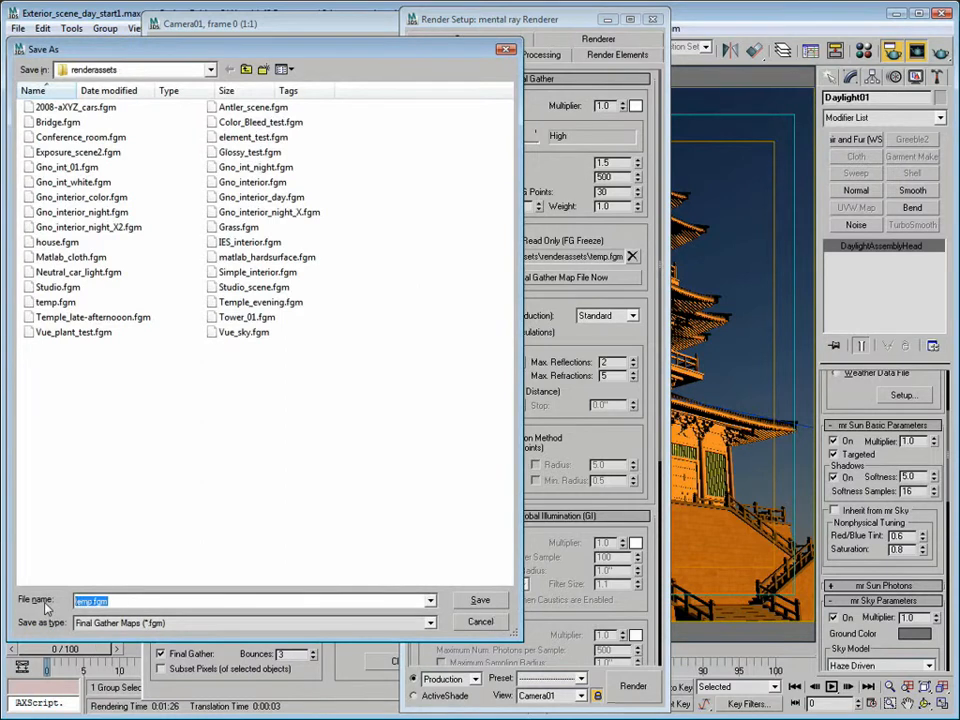
text(Exterior_01)
click(480, 602)
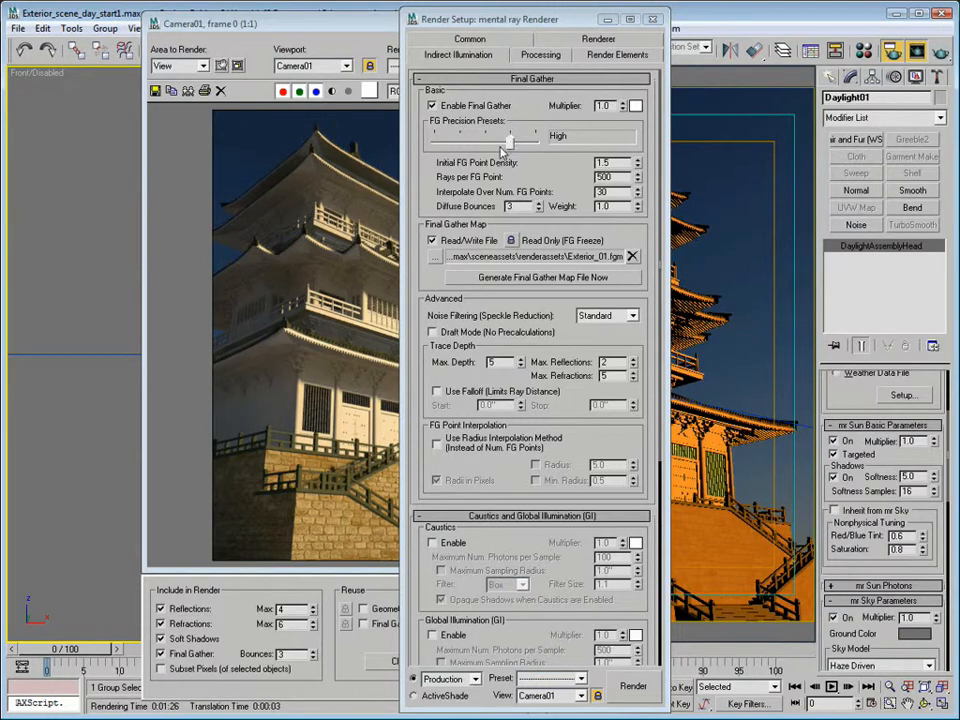
drag(502, 148, 471, 148)
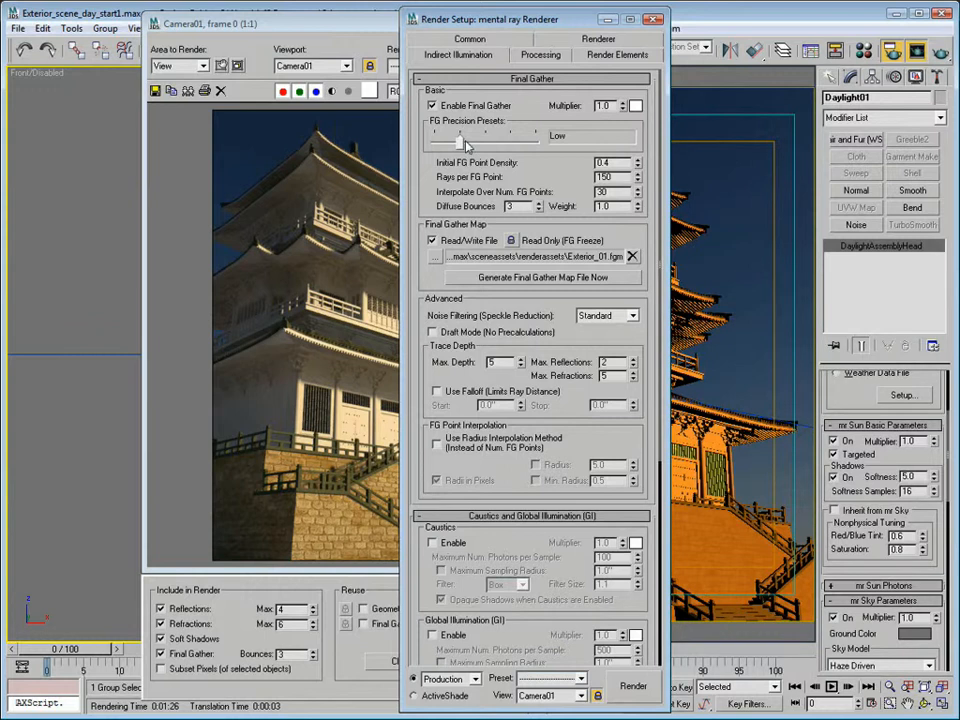
mouse_move(466, 144)
mouse_down()
mouse_move(493, 143)
mouse_move(459, 146)
mouse_up()
drag(459, 145, 507, 143)
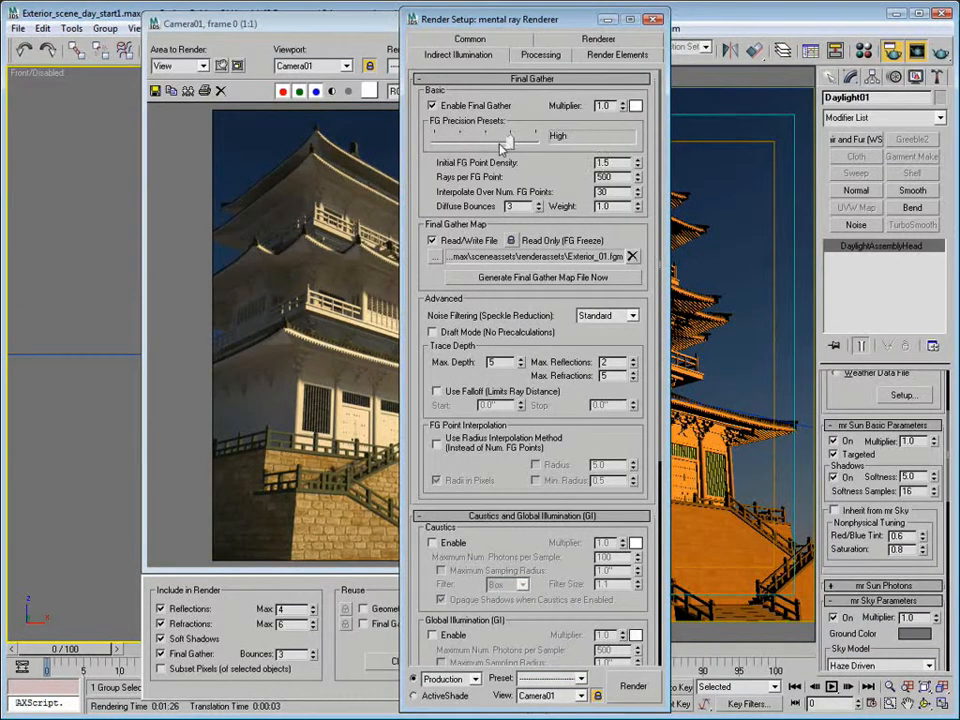
Generate the Final Gather map file and freeze it as read only.
click(538, 280)
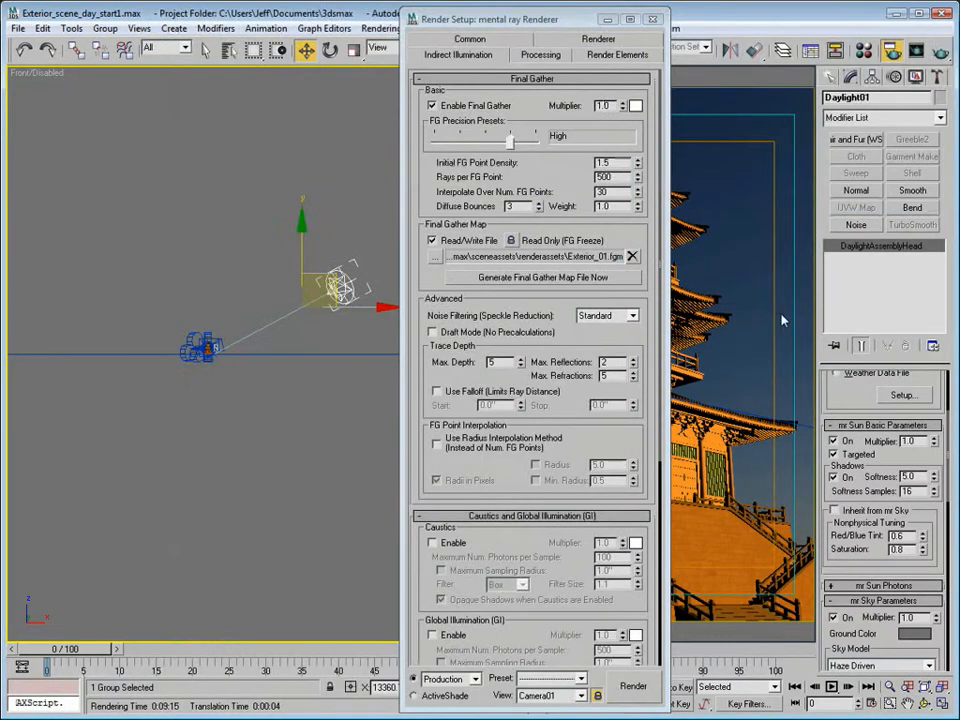
click(511, 242)
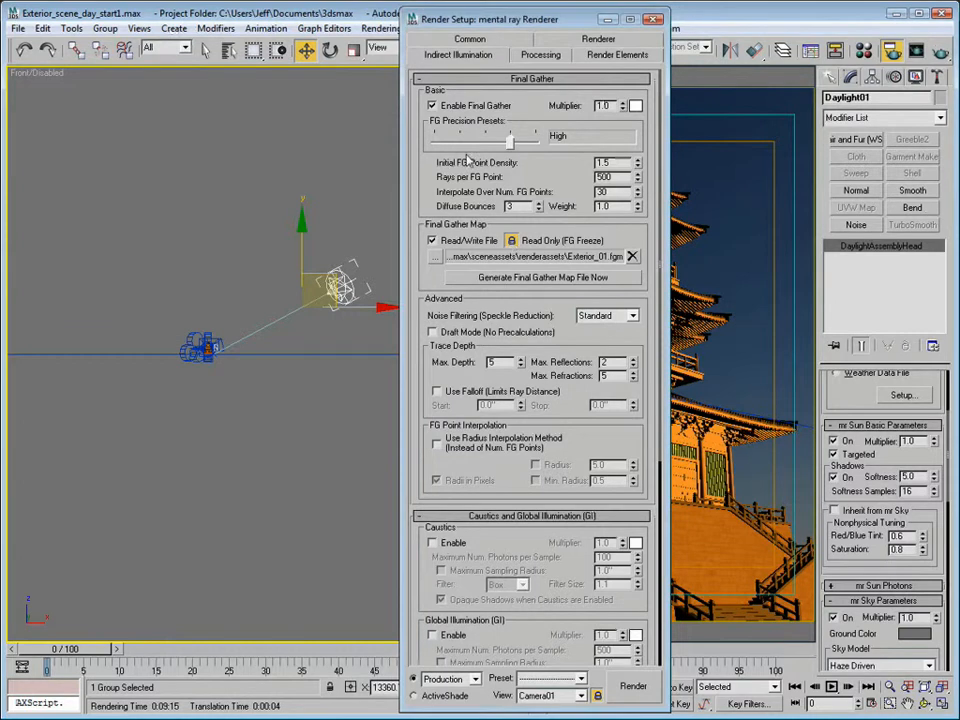
Set the render output height to 900 pixels with the 0.75 image aspect locked.
click(469, 40)
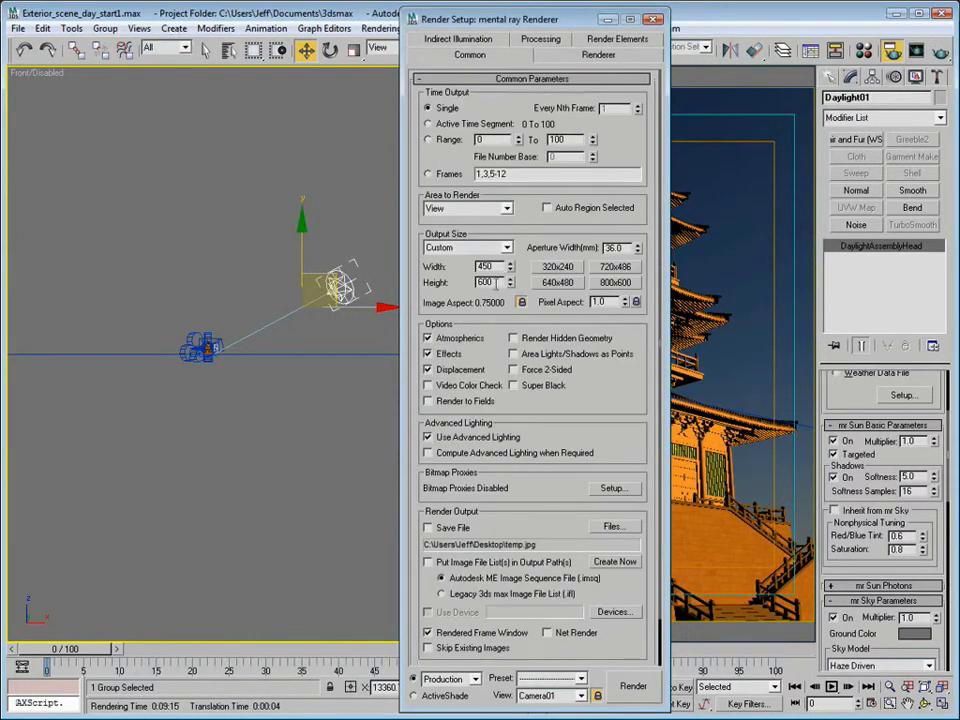
double_click(490, 282)
text(900)
key(Tab)
Raise the image precision (antialiasing) to High: Min 1, Max 16, and close the rendered frame window.
click(917, 51)
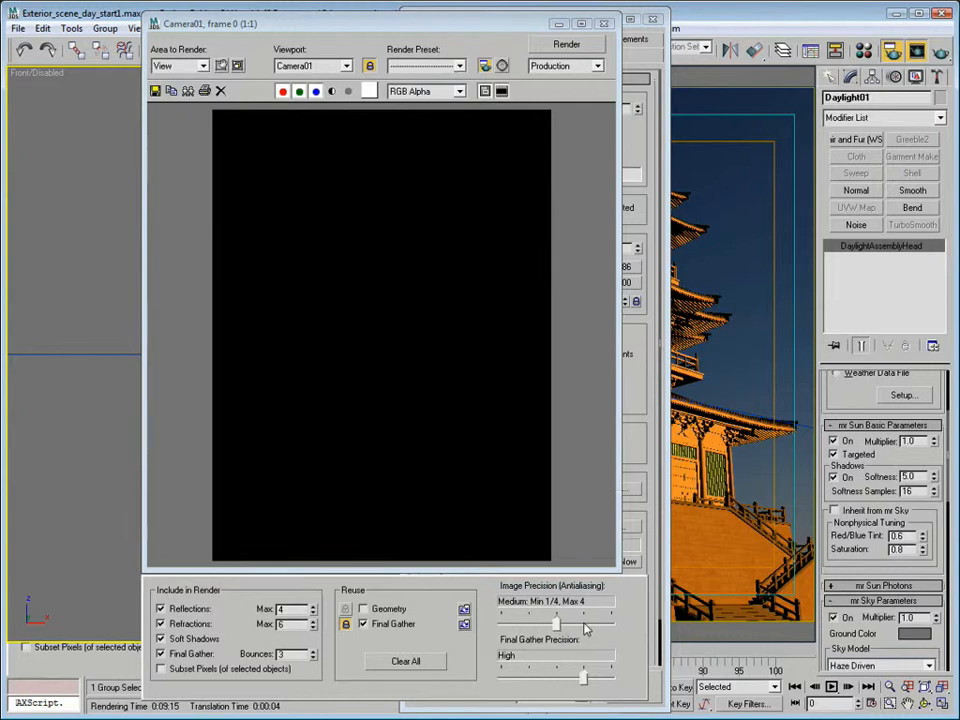
drag(558, 624, 584, 626)
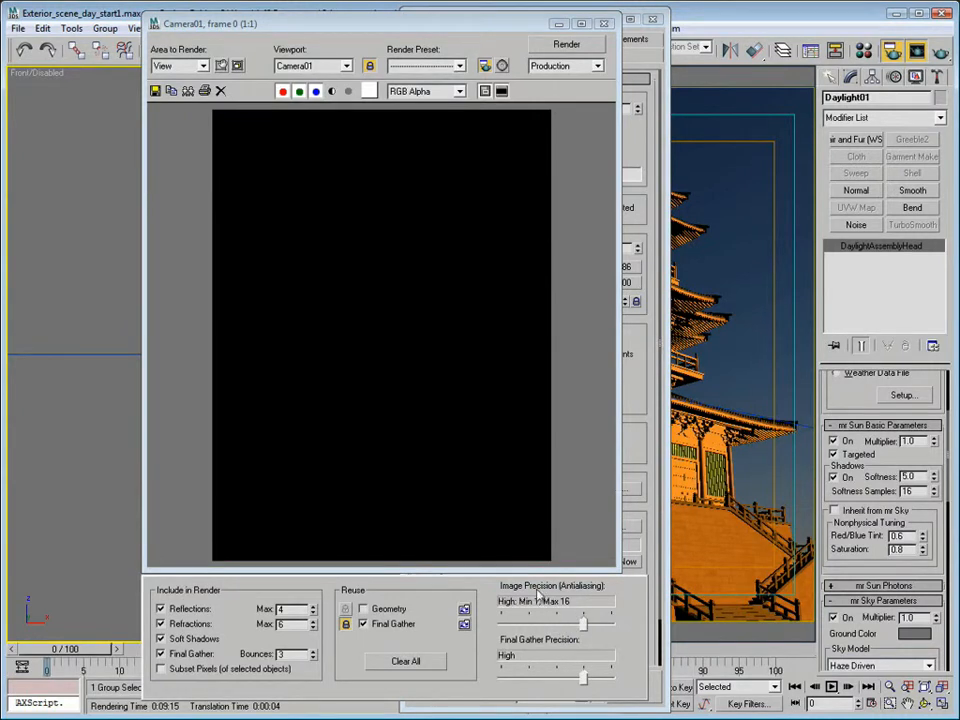
click(604, 23)
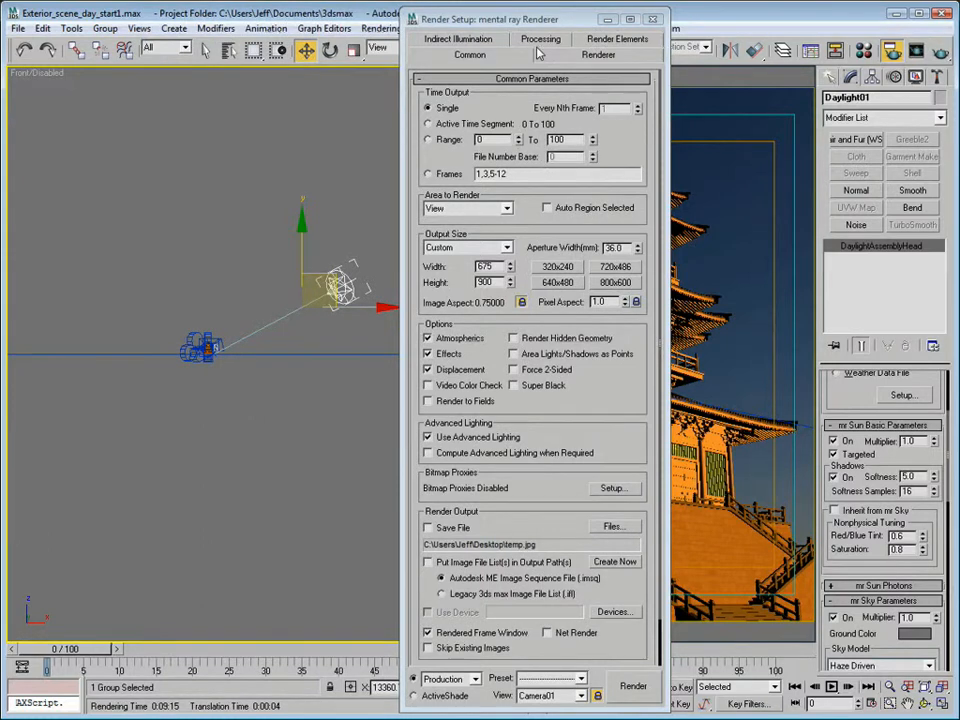
Render the final Camera01 image and inspect the pagoda from its roof down to the stone base.
click(942, 53)
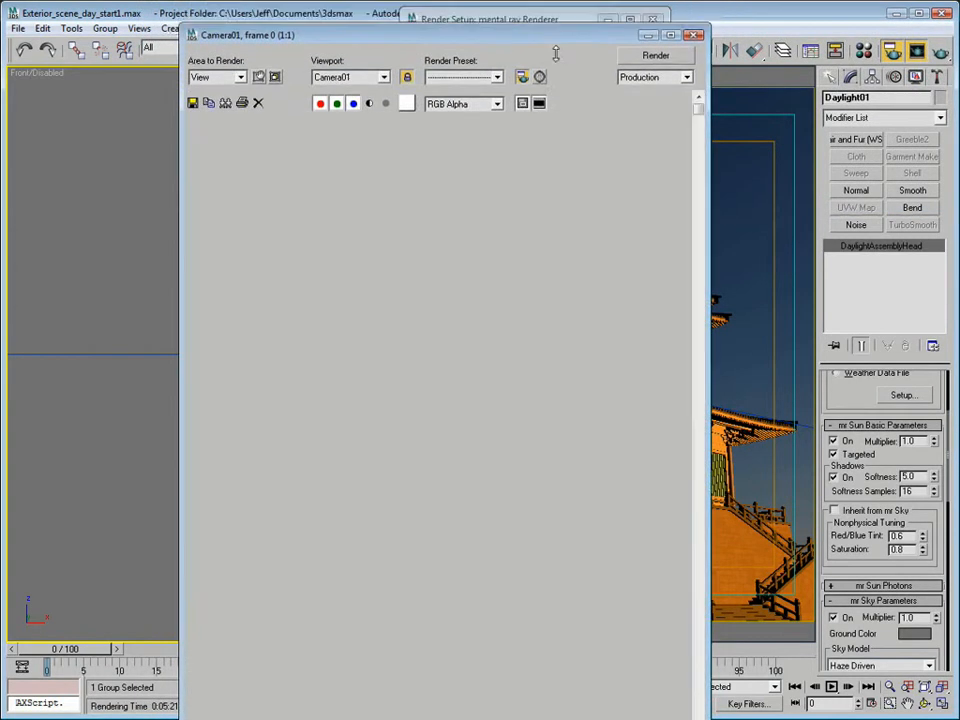
mouse_move(556, 22)
mouse_down()
mouse_move(559, 148)
mouse_move(561, 21)
mouse_move(558, 39)
mouse_up()
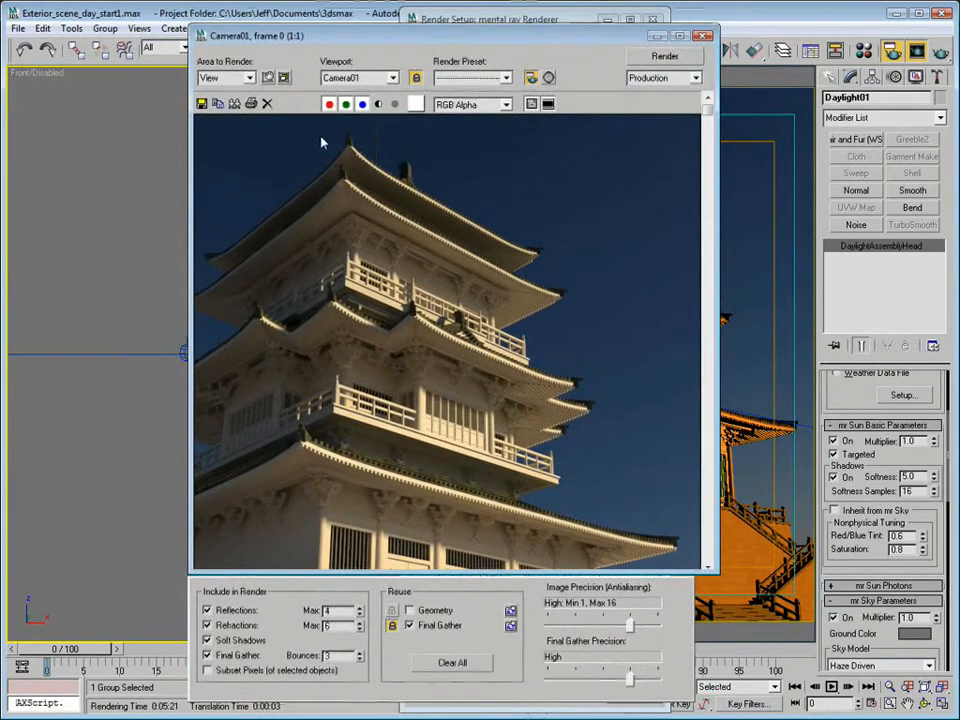
drag(706, 106, 710, 337)
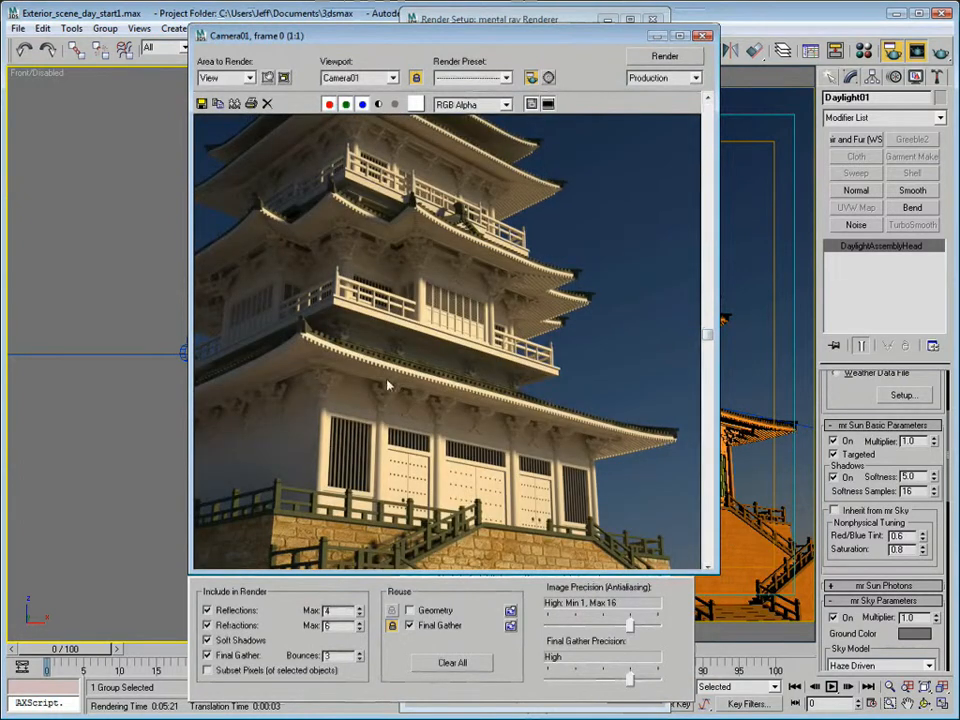
Open the Paint_white_temp material in the Material Editor, clear the render windows away, and select the white-painted pagoda mesh.
drag(708, 340, 703, 150)
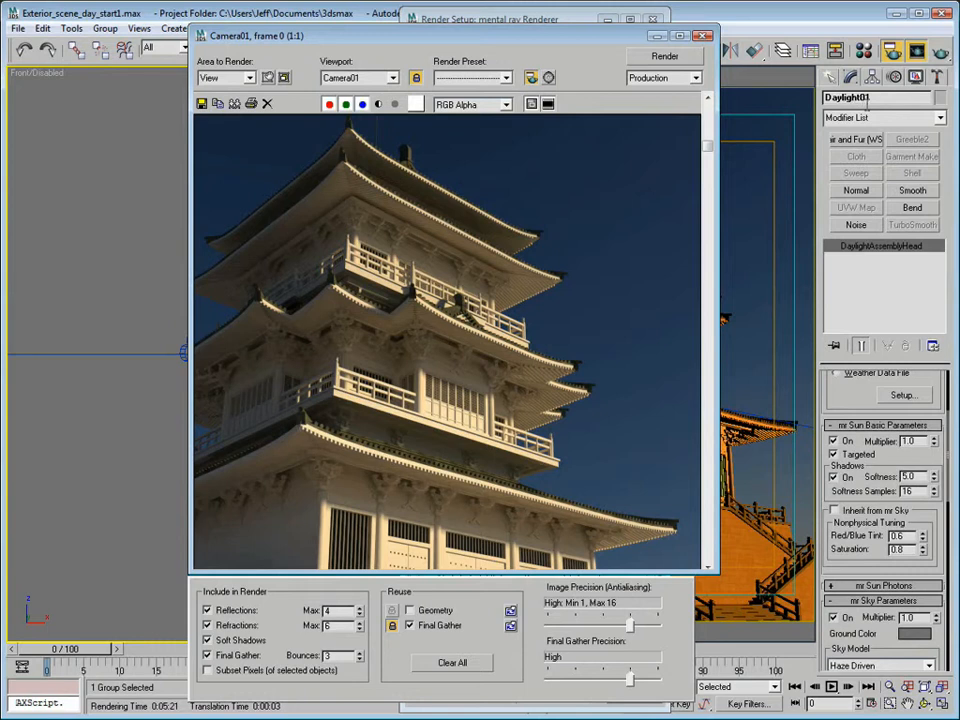
key(m)
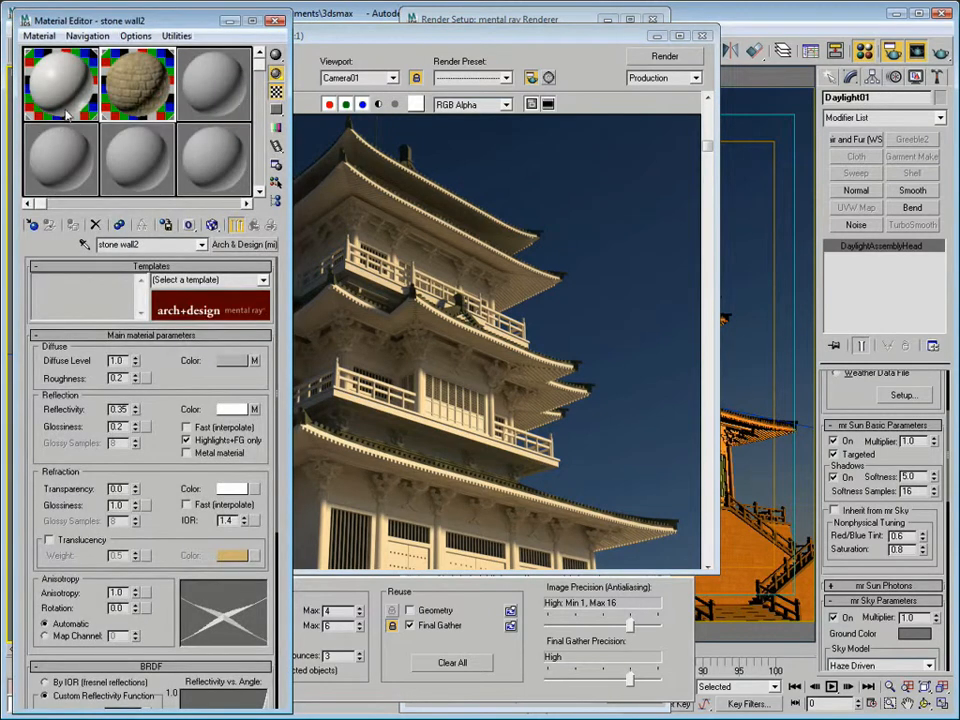
click(525, 22)
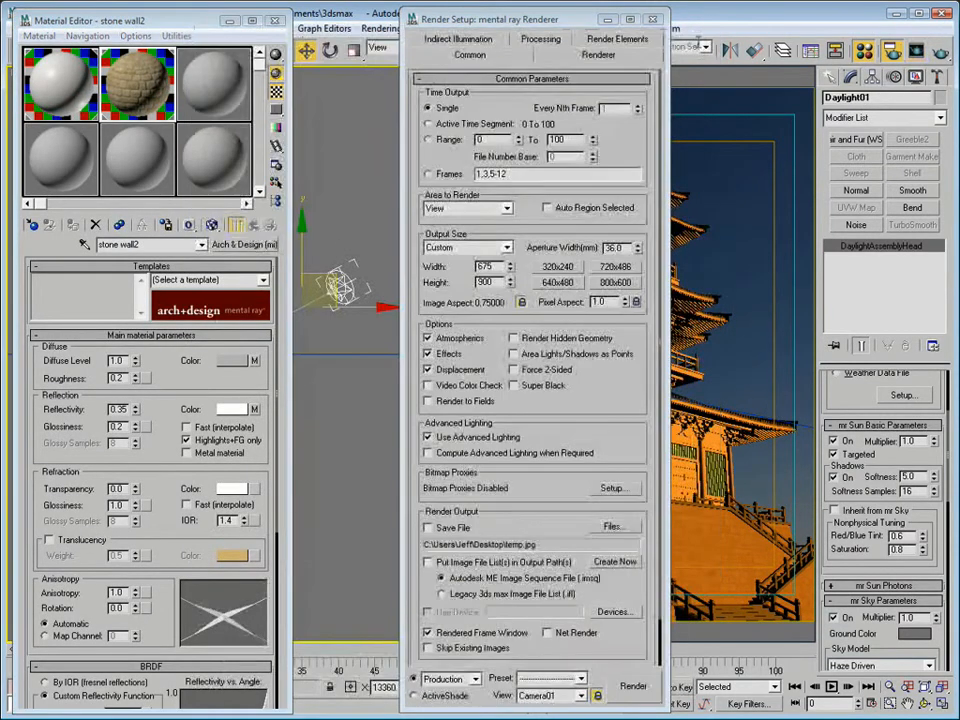
drag(565, 22, 475, 24)
click(562, 21)
click(65, 80)
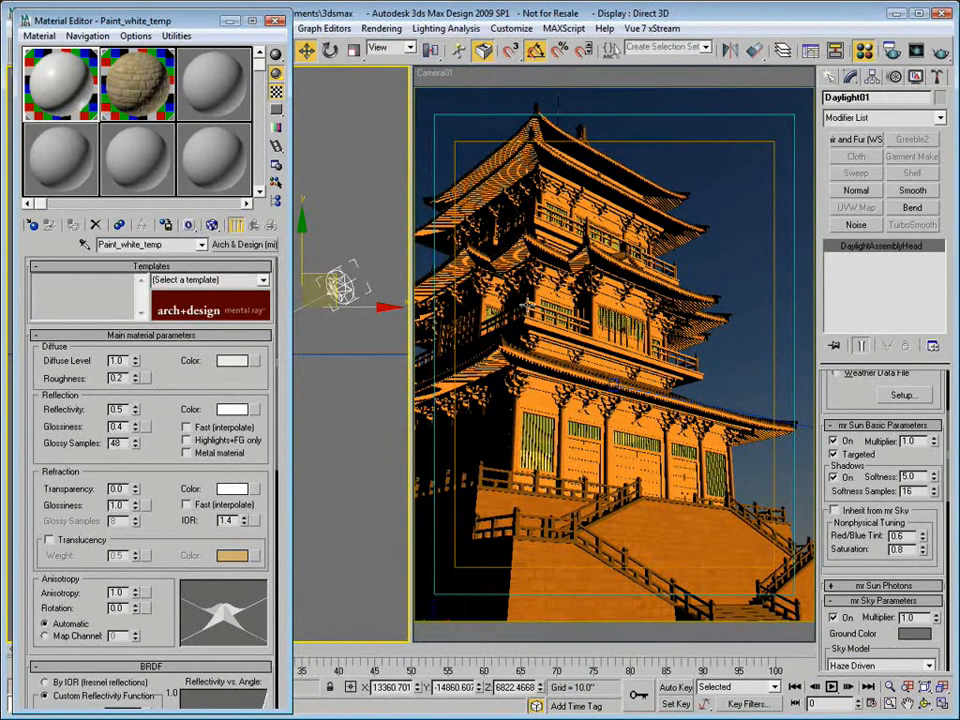
click(527, 305)
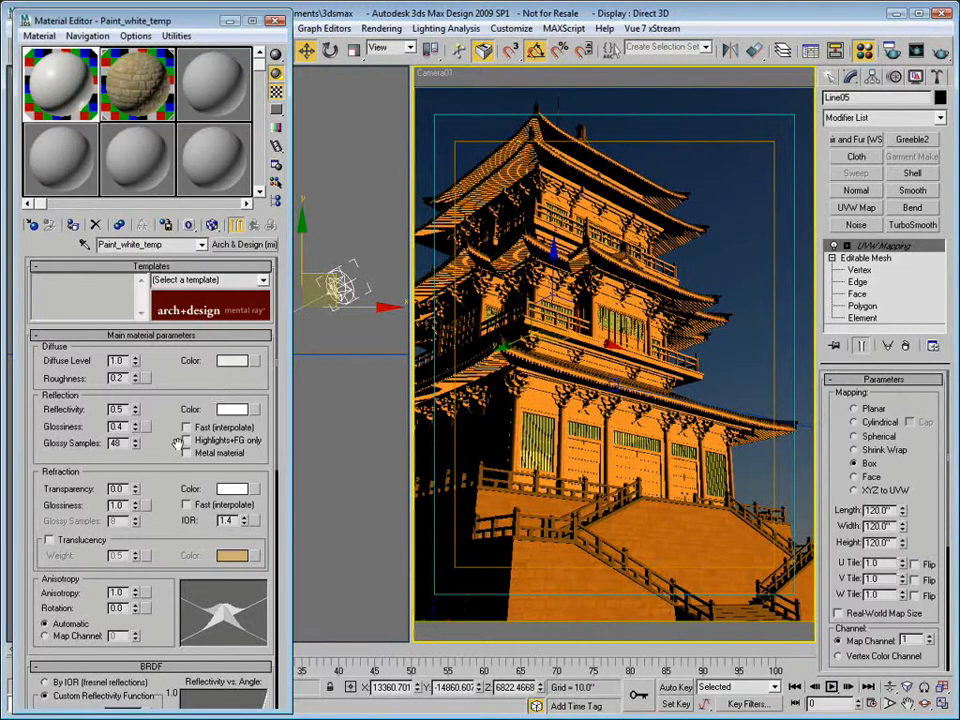
Enable Ambient Occlusion in the Paint_white_temp material's special effects and set its max distance to 16 inches.
scroll(156, 333, down, 3)
scroll(156, 333, down, 7)
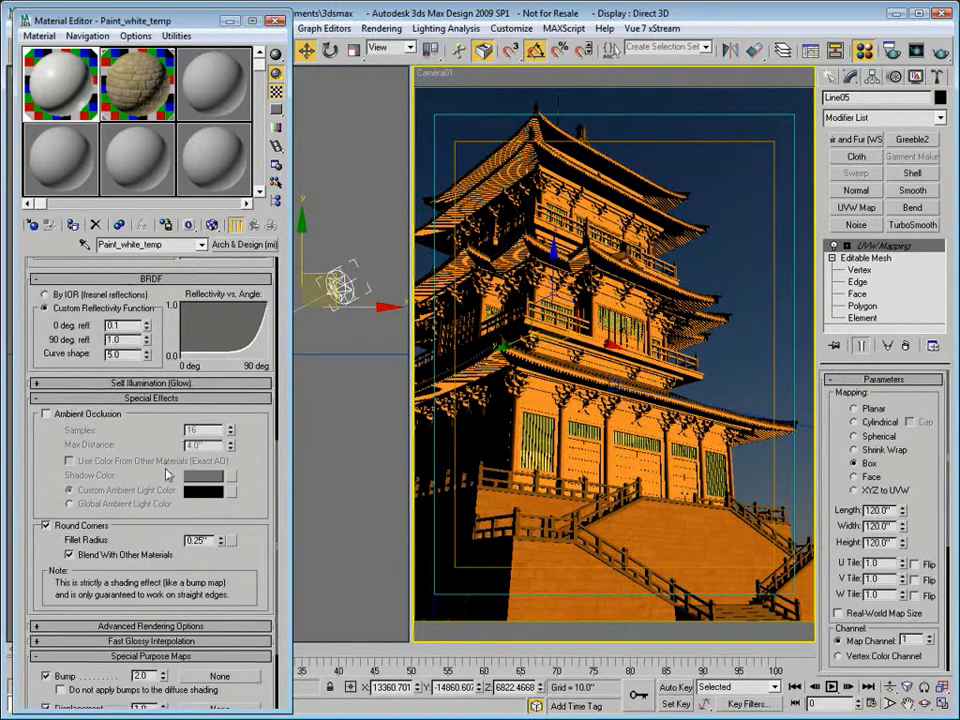
click(45, 414)
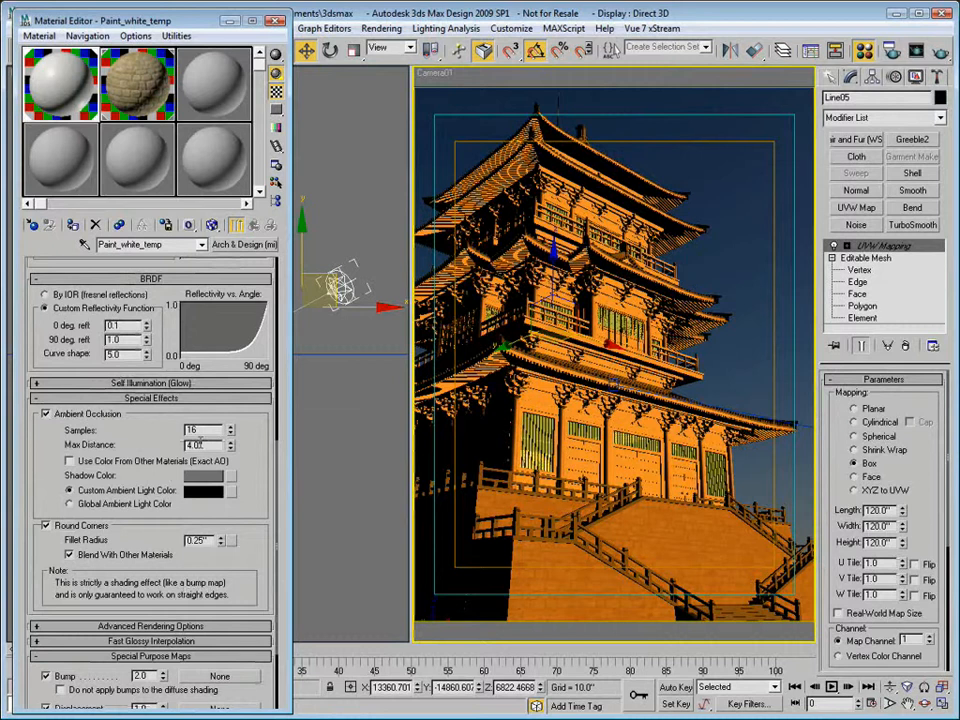
drag(211, 446, 157, 442)
text(16)
key(Return)
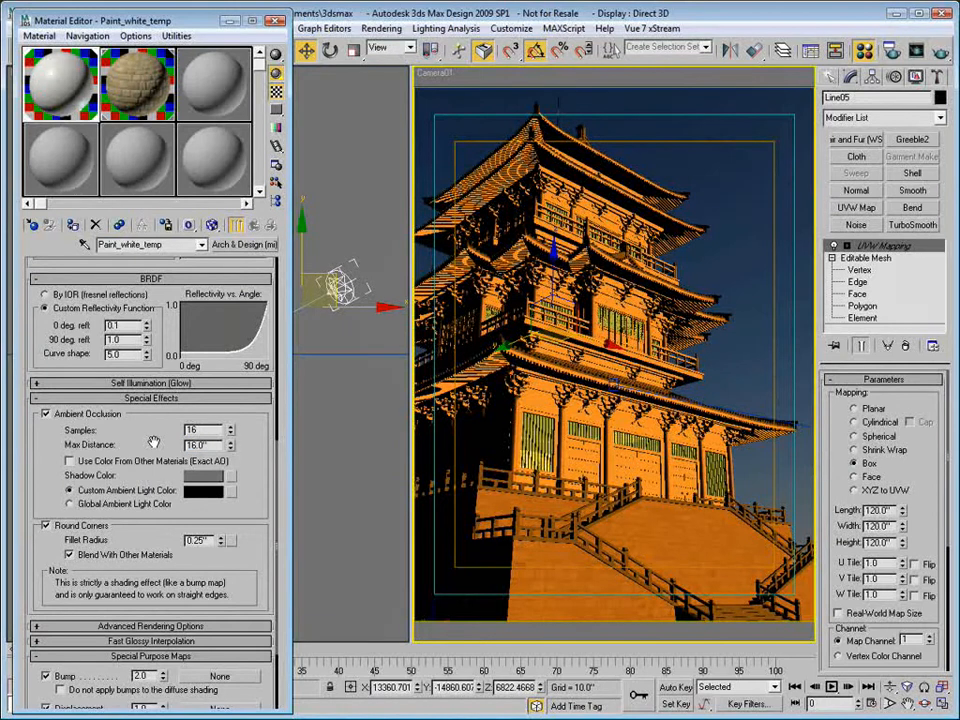
Set the ambient occlusion samples to 24 and close the Material Editor.
drag(210, 431, 152, 430)
text(32)
key(Tab)
drag(207, 430, 163, 429)
text(24)
key(Tab)
click(276, 20)
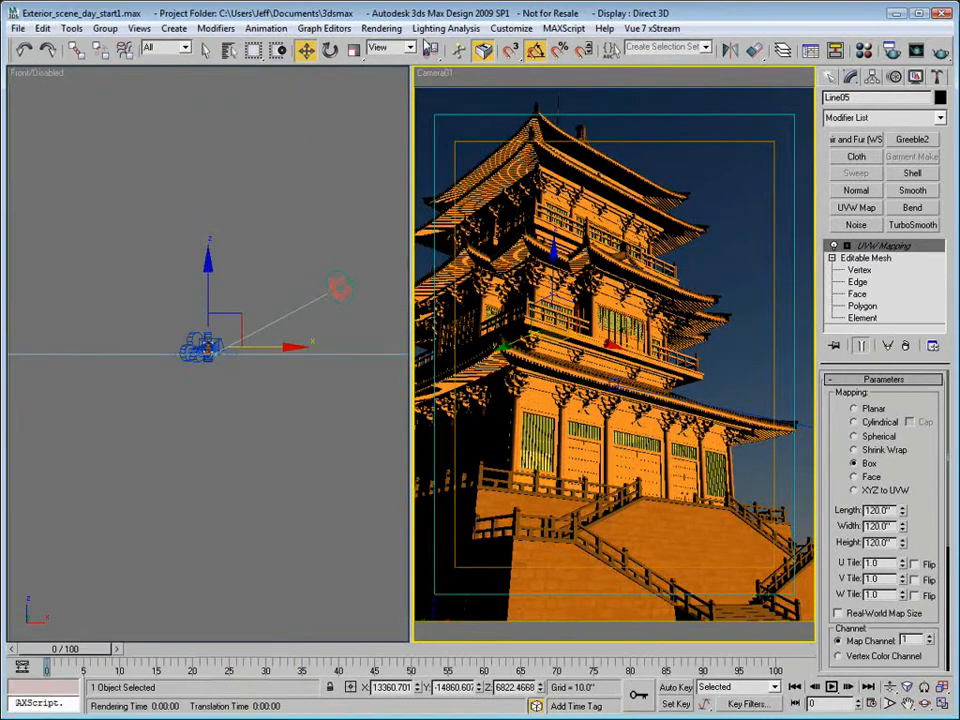
Reopen the last Camera01 render and load it into RAM Player channel B at 675 x 900.
click(917, 51)
drag(439, 45, 325, 90)
click(381, 28)
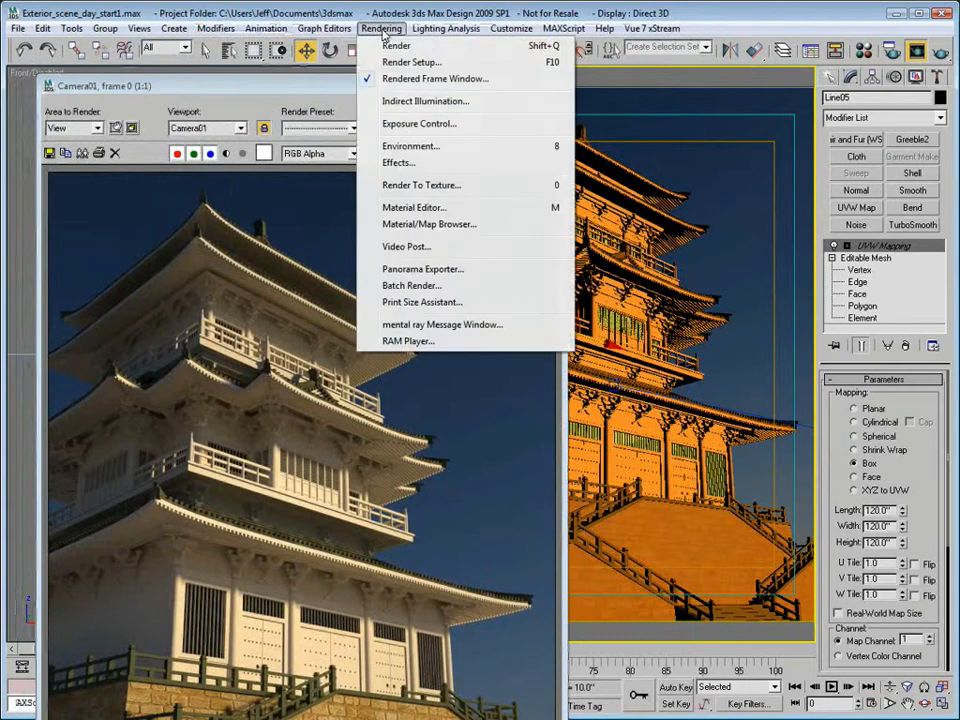
click(427, 342)
click(403, 246)
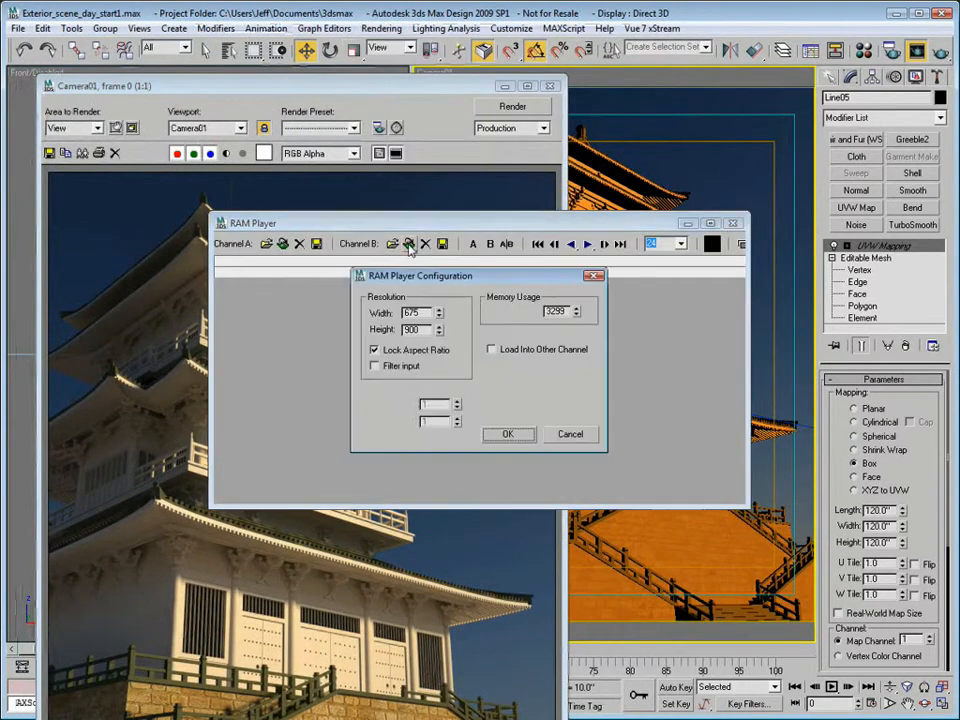
click(507, 434)
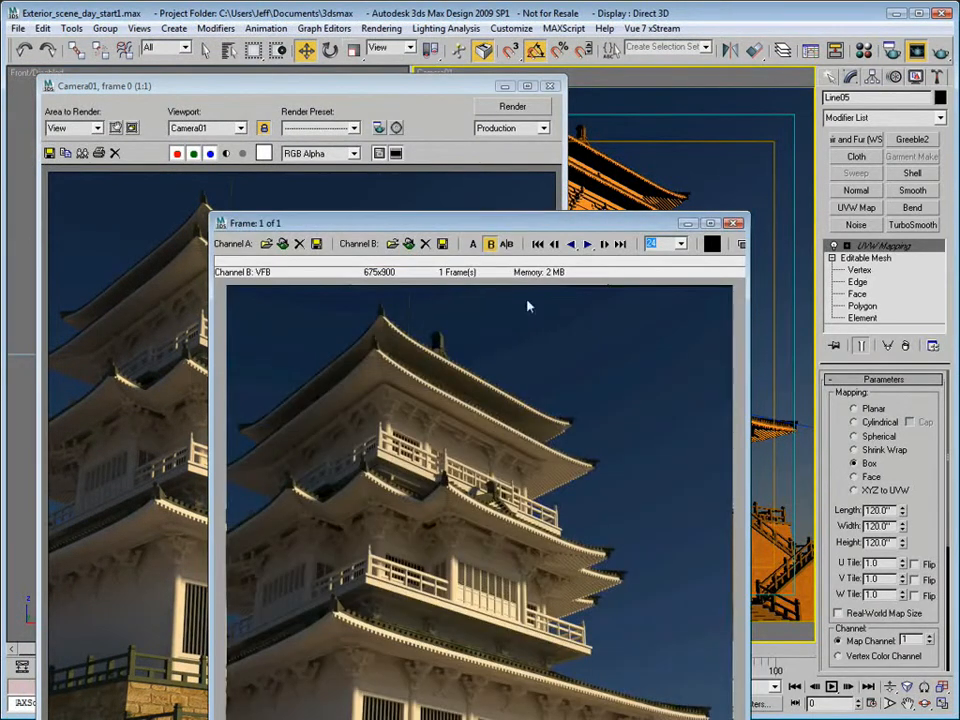
Bring the rendered frame window forward and render Camera01 again with the ambient occlusion material.
click(376, 167)
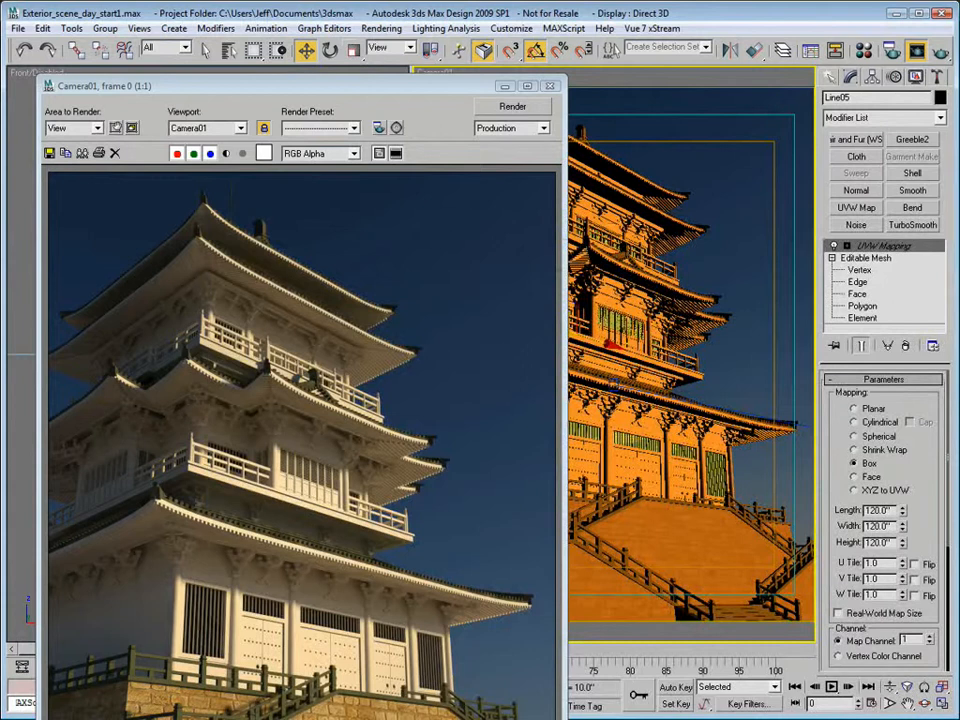
drag(415, 92, 546, 22)
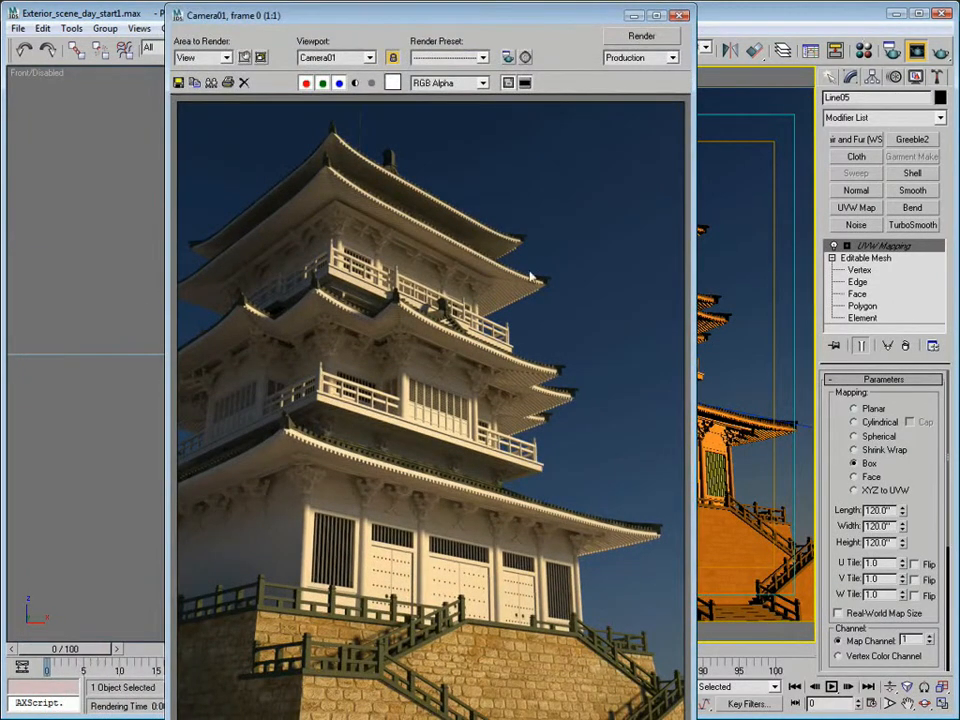
click(941, 60)
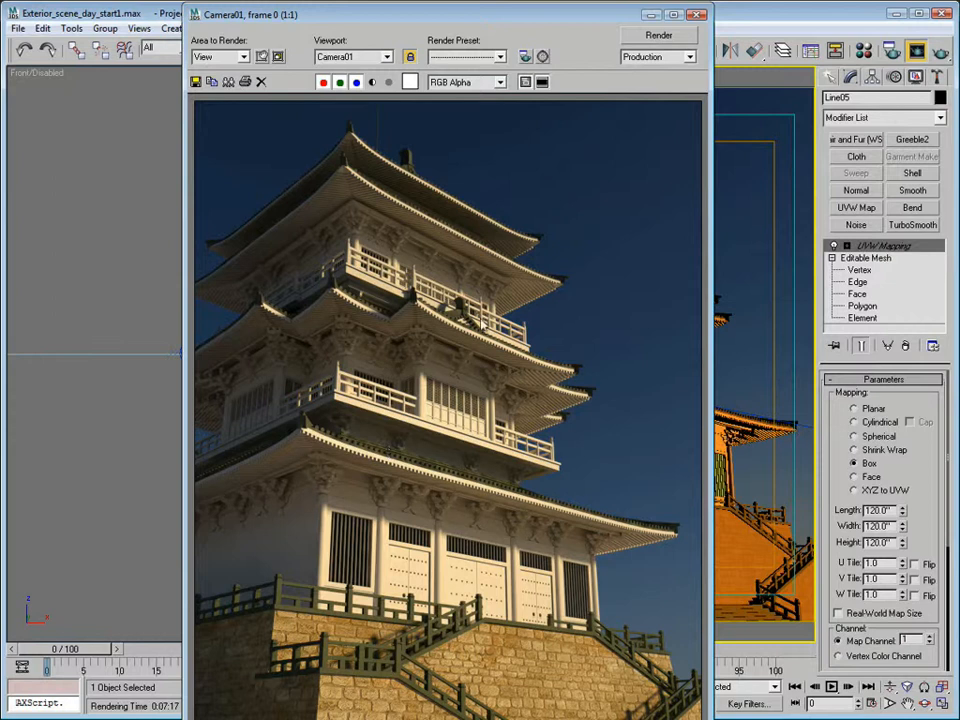
Review the white paint's ambient occlusion settings and load the new render into RAM Player channel A.
key(m)
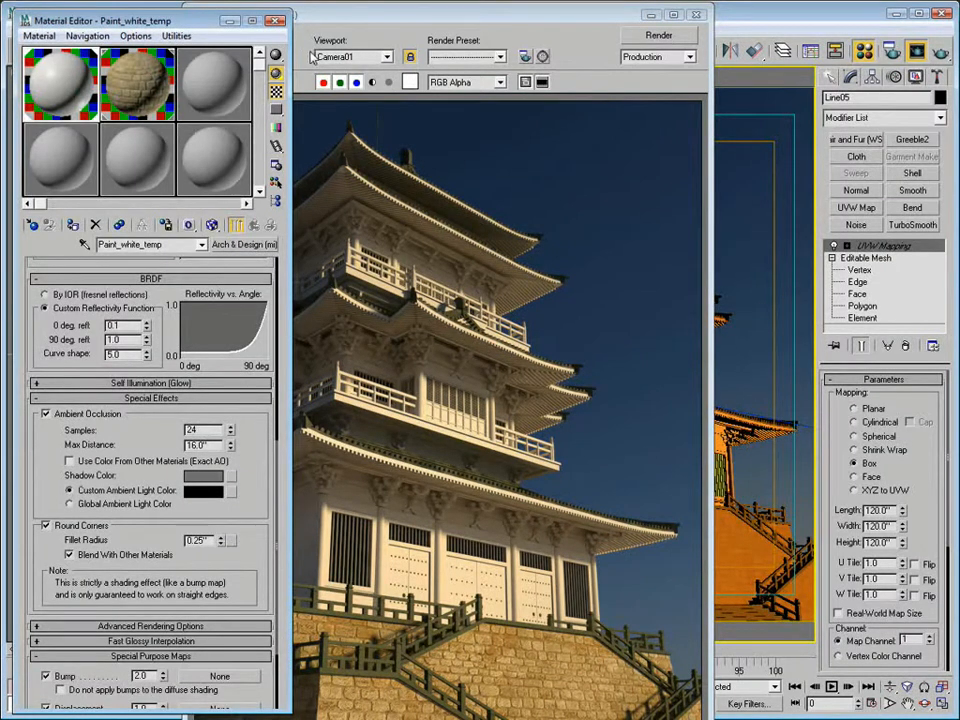
click(280, 20)
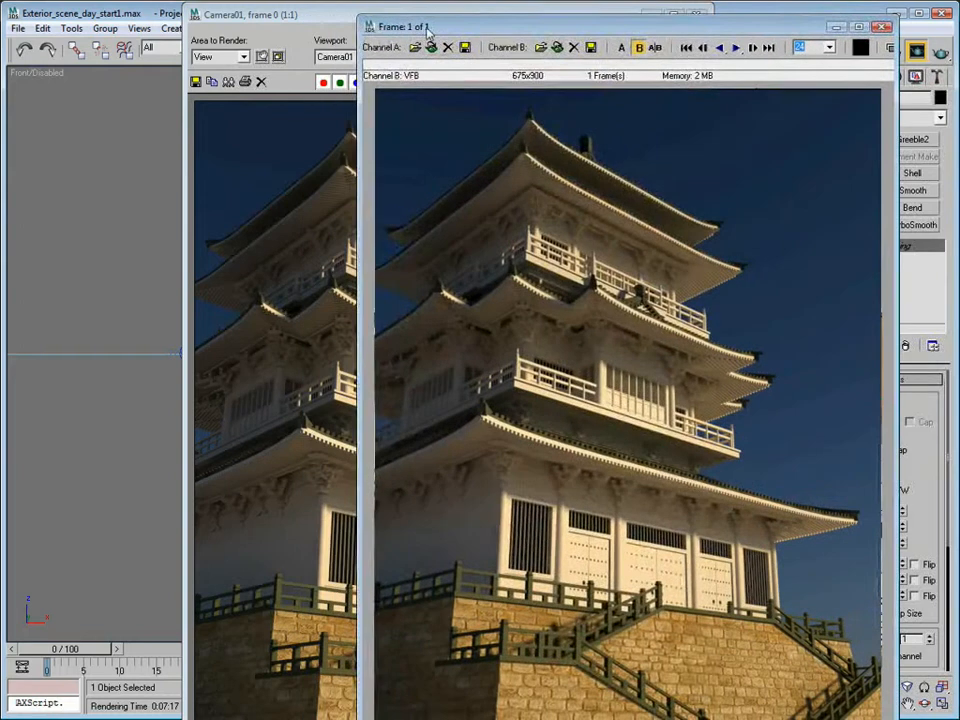
click(324, 18)
drag(324, 18, 189, 20)
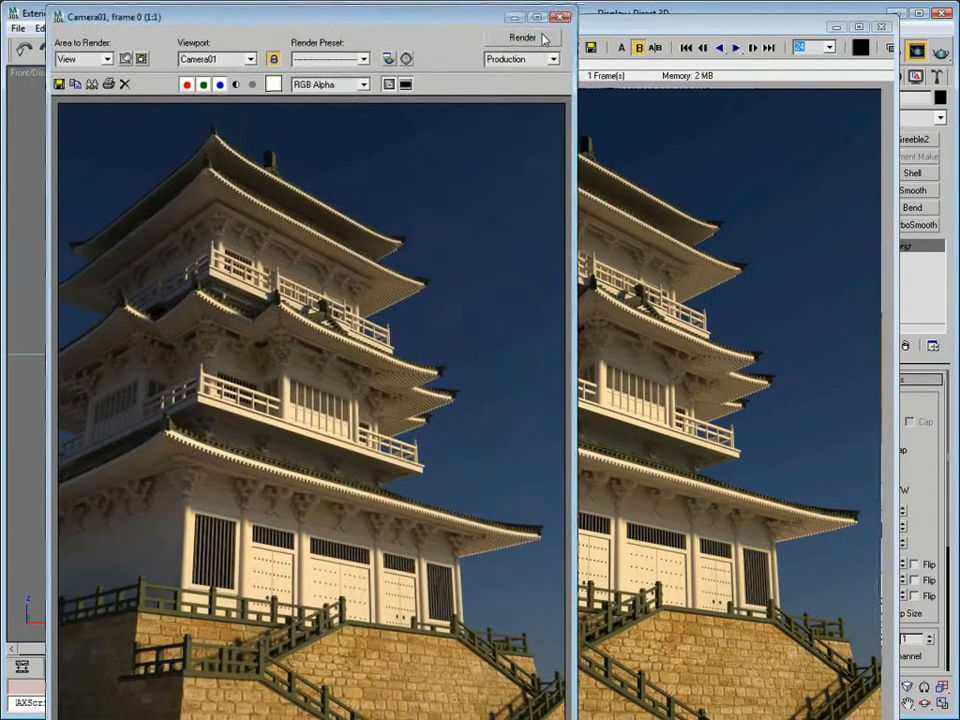
click(630, 65)
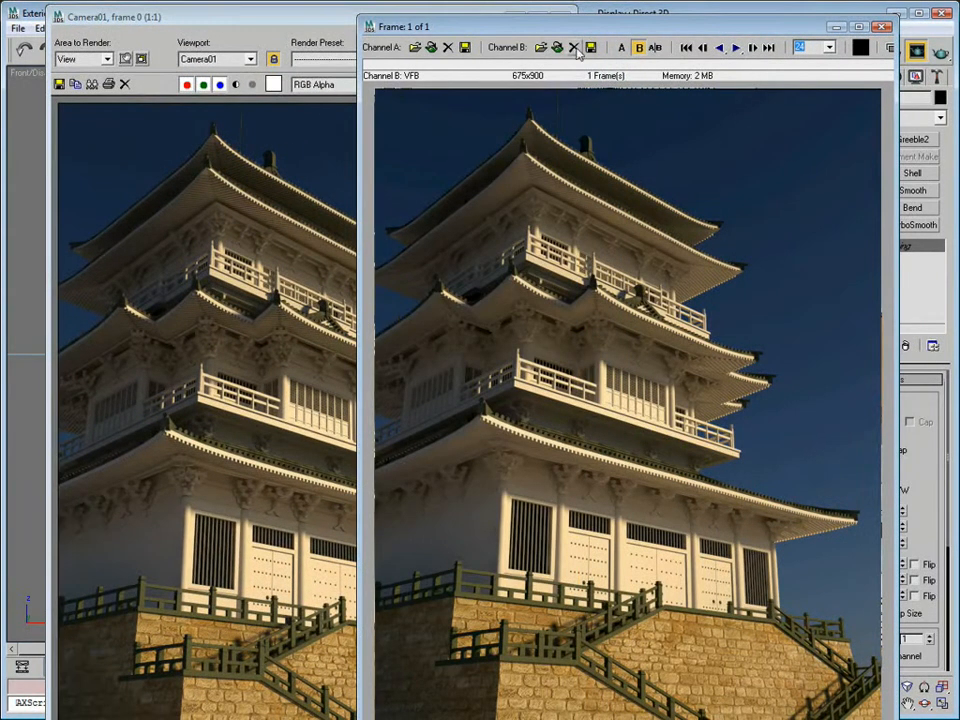
click(430, 48)
click(656, 469)
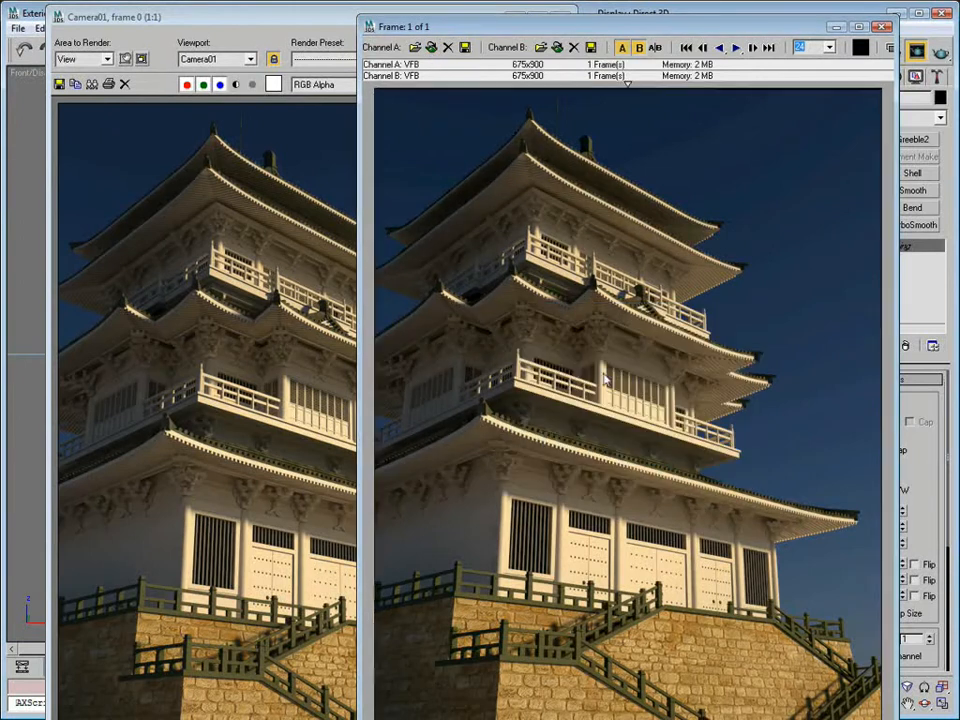
Compare the renders with and without ambient occlusion by sweeping the RAM Player's A/B divider across the pagoda's eaves and brackets.
mouse_move(627, 83)
mouse_down()
mouse_move(541, 94)
mouse_move(564, 104)
mouse_move(710, 106)
mouse_move(504, 106)
mouse_move(782, 96)
mouse_move(471, 103)
mouse_move(530, 112)
mouse_move(452, 116)
mouse_move(654, 118)
mouse_up()
drag(655, 90, 527, 99)
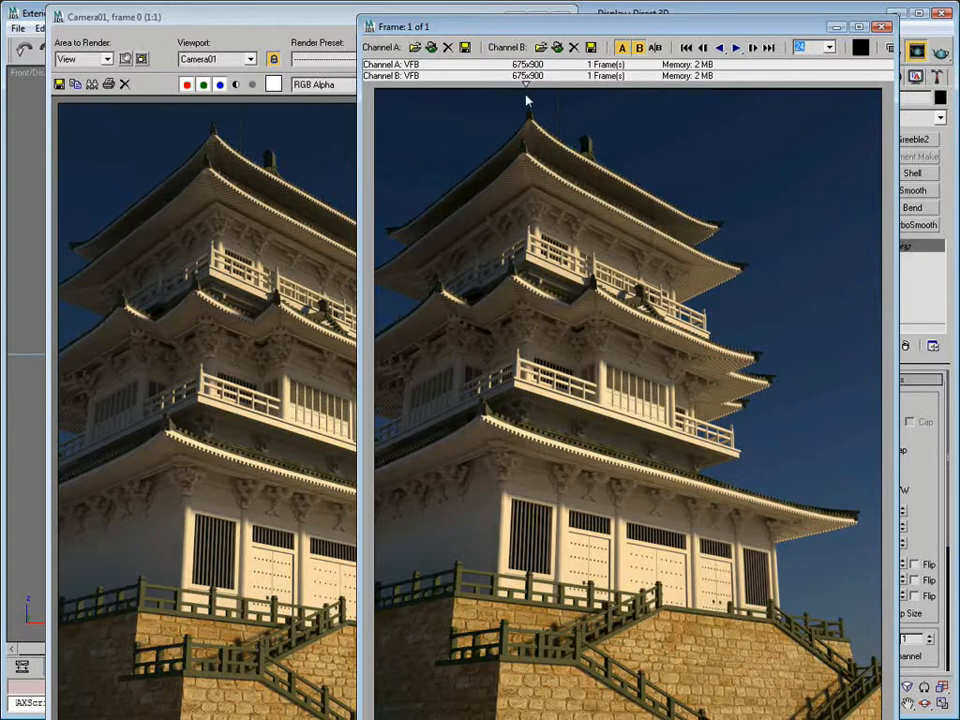
mouse_move(626, 104)
mouse_down()
mouse_move(480, 103)
mouse_move(579, 111)
mouse_move(668, 135)
mouse_move(660, 133)
mouse_up()
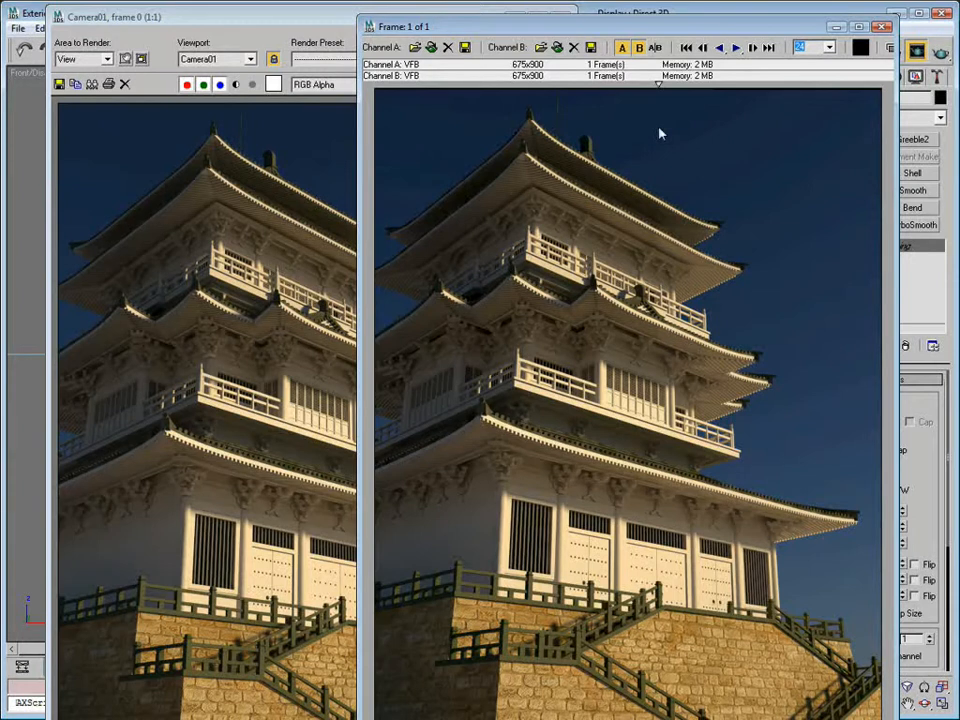
mouse_move(660, 133)
mouse_down()
mouse_move(550, 128)
mouse_move(615, 92)
mouse_move(597, 93)
mouse_move(628, 108)
mouse_up()
mouse_move(628, 114)
mouse_down()
mouse_move(576, 120)
mouse_move(630, 122)
mouse_move(574, 122)
mouse_move(637, 120)
mouse_up()
mouse_move(640, 88)
mouse_down()
mouse_move(538, 99)
mouse_move(657, 101)
mouse_move(619, 99)
mouse_move(619, 90)
mouse_move(638, 91)
mouse_move(625, 93)
mouse_up()
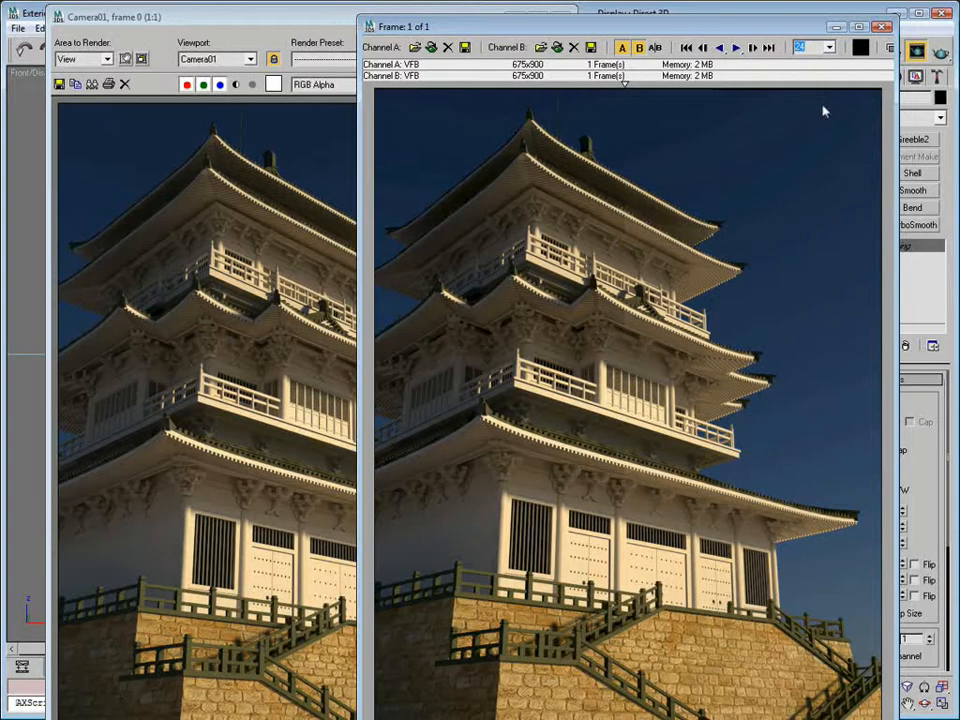
Close the RAM Player and rendered frame windows, and switch the camera viewport to Camera02.
click(885, 28)
click(561, 18)
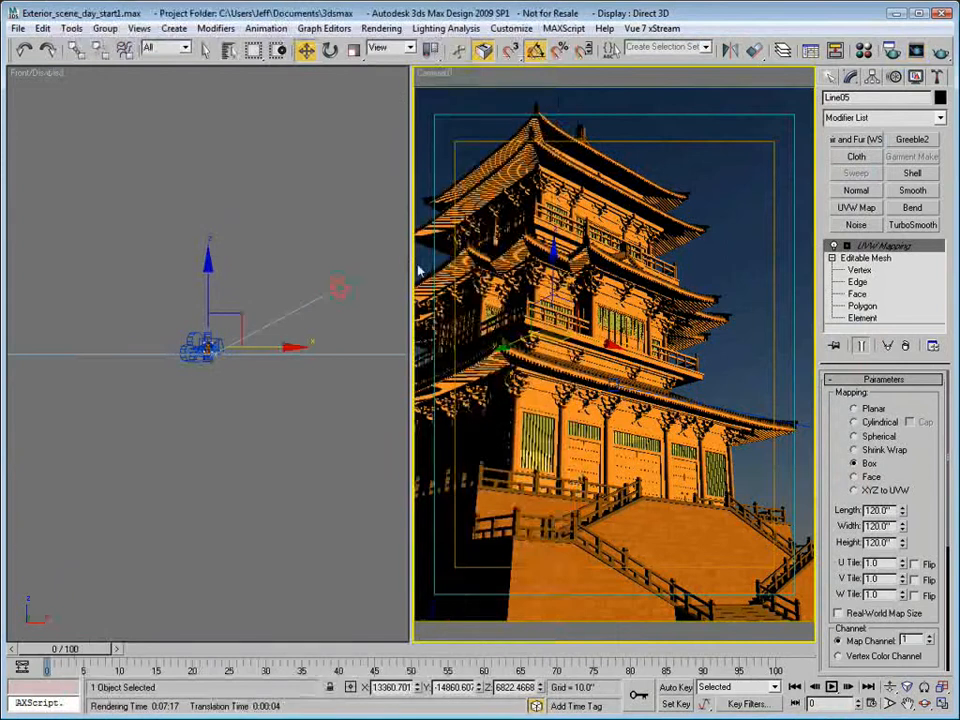
key(c)
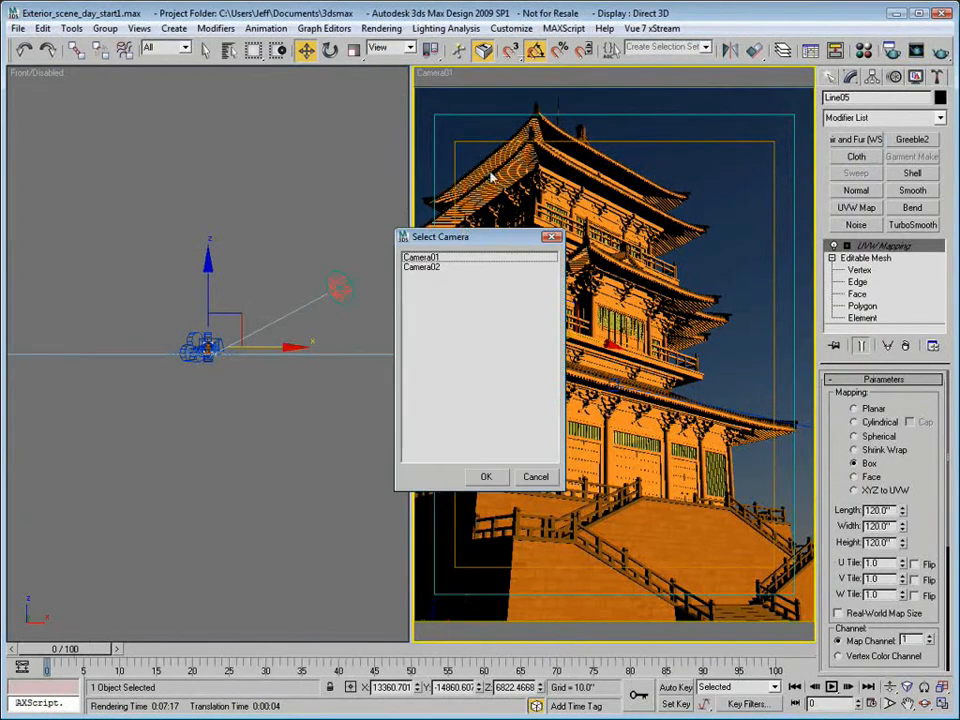
double_click(439, 265)
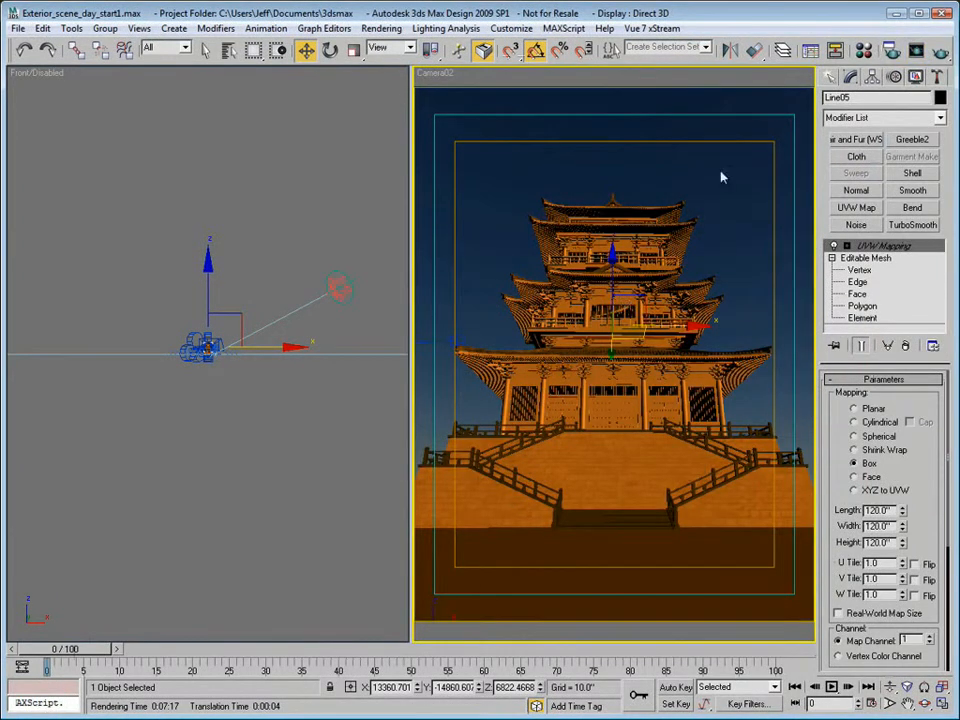
Set the photographic exposure control's vignetting to 4 and highlights (burn) to 1, and close the environment settings.
click(381, 28)
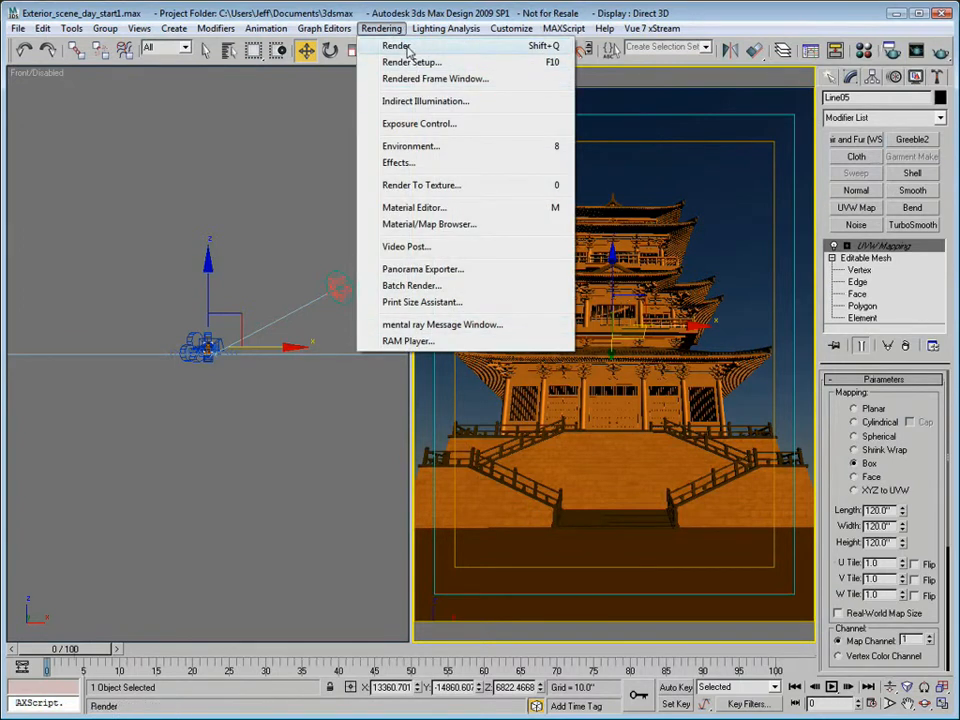
click(416, 124)
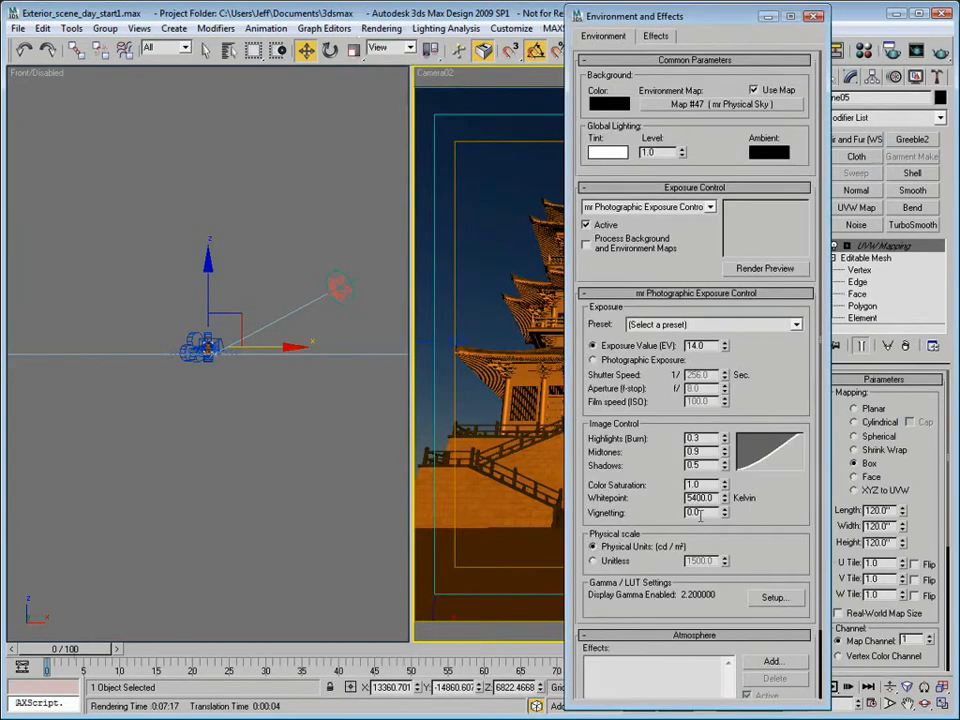
drag(702, 513, 658, 514)
text(4)
key(Tab)
drag(709, 438, 629, 443)
text(1)
drag(708, 466, 681, 474)
click(814, 17)
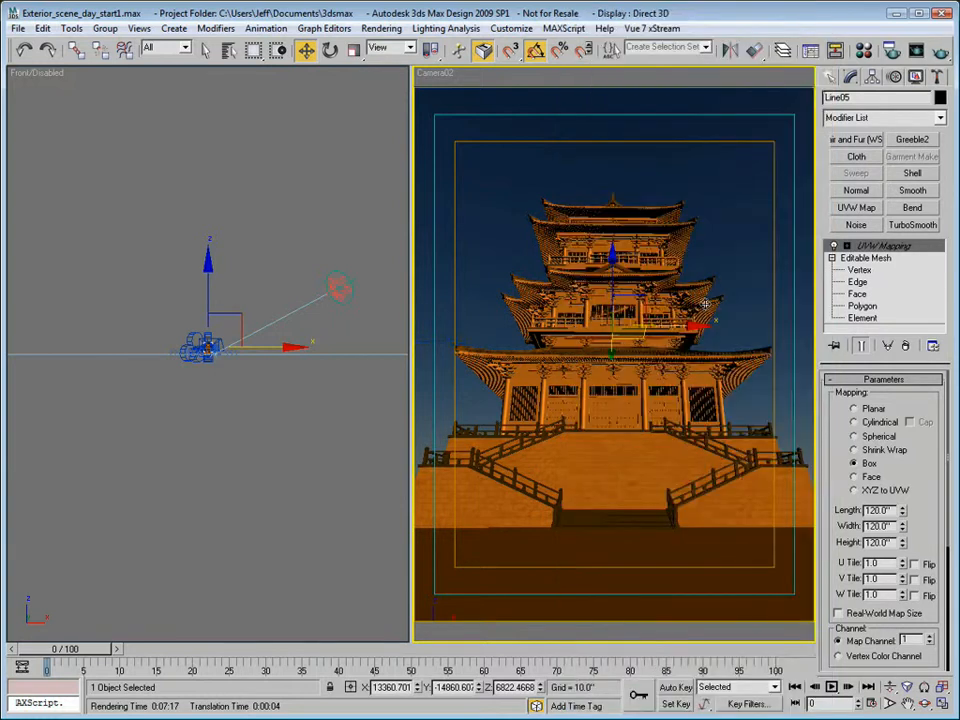
Show the Top view and move the Daylight01 sun across to the southwest side of the pagoda.
right_click(195, 274)
key(t)
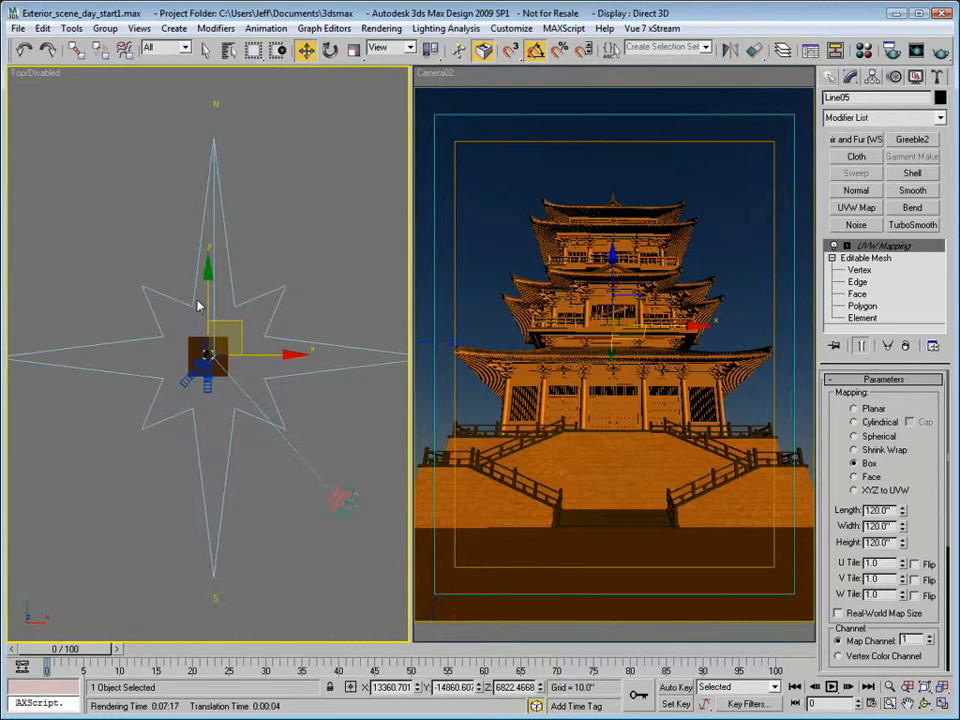
click(340, 500)
drag(333, 437, 73, 446)
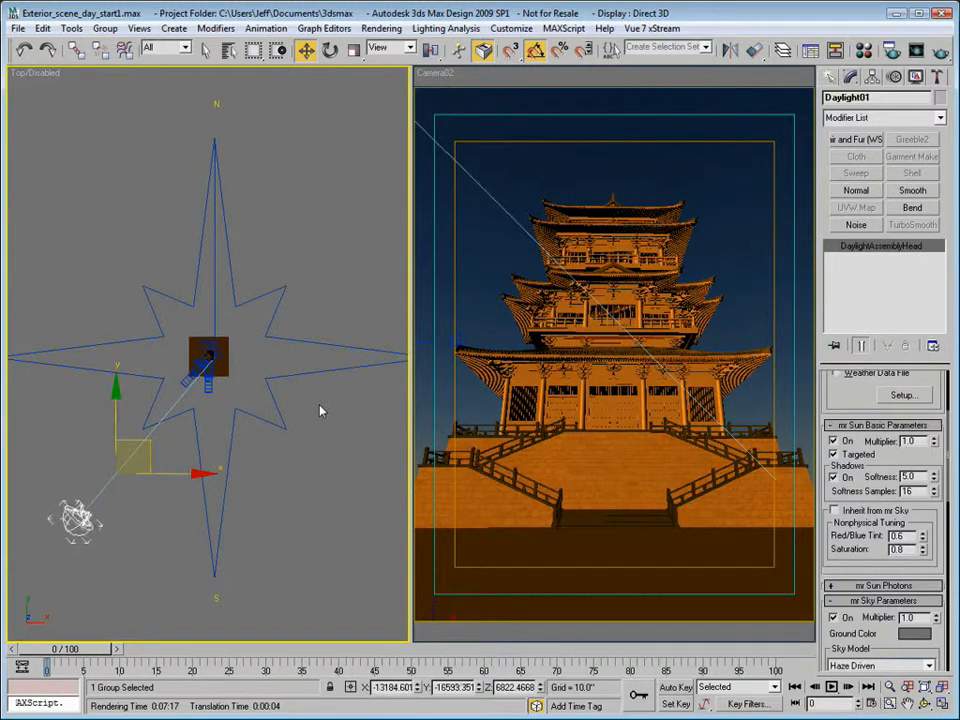
Display the Final Gather render settings, and scrub the Simple_interior animation to about 4 seconds in the video player.
key(F10)
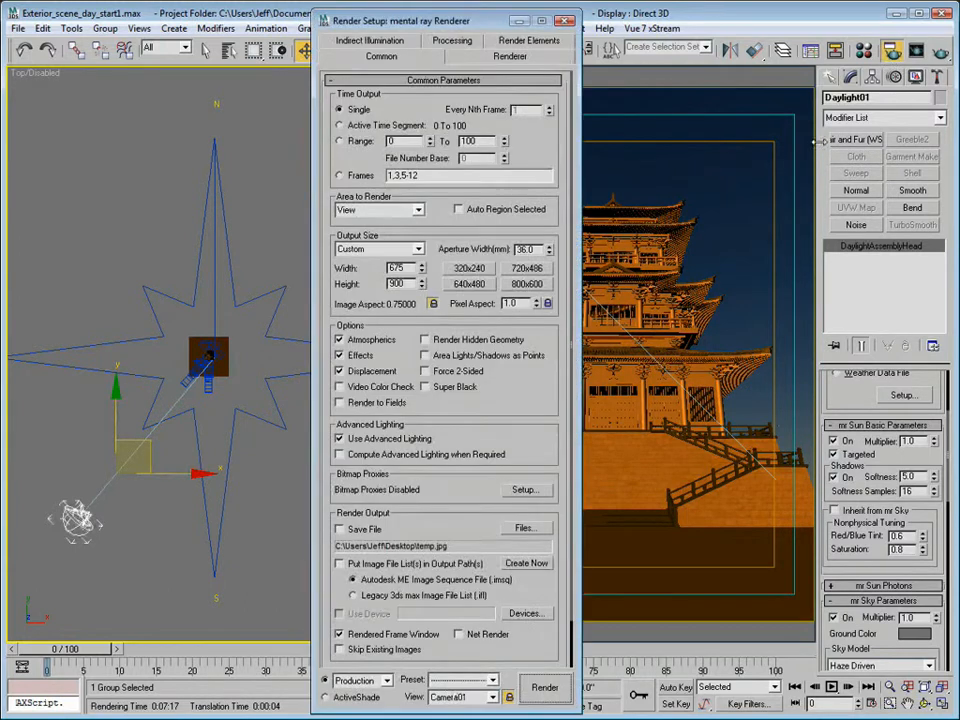
click(355, 40)
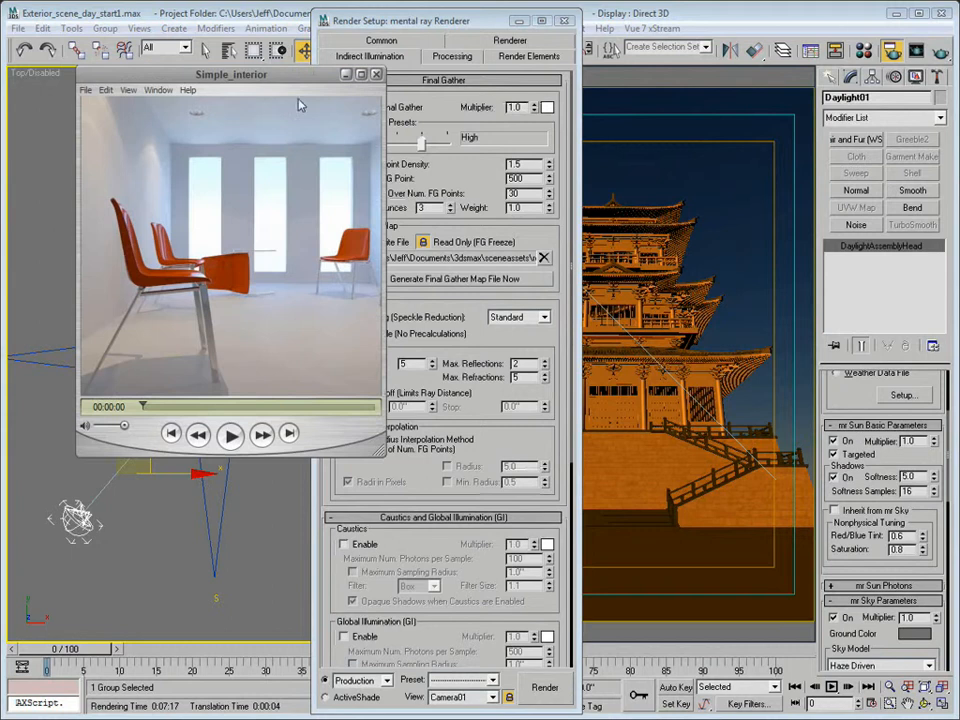
drag(288, 78, 438, 174)
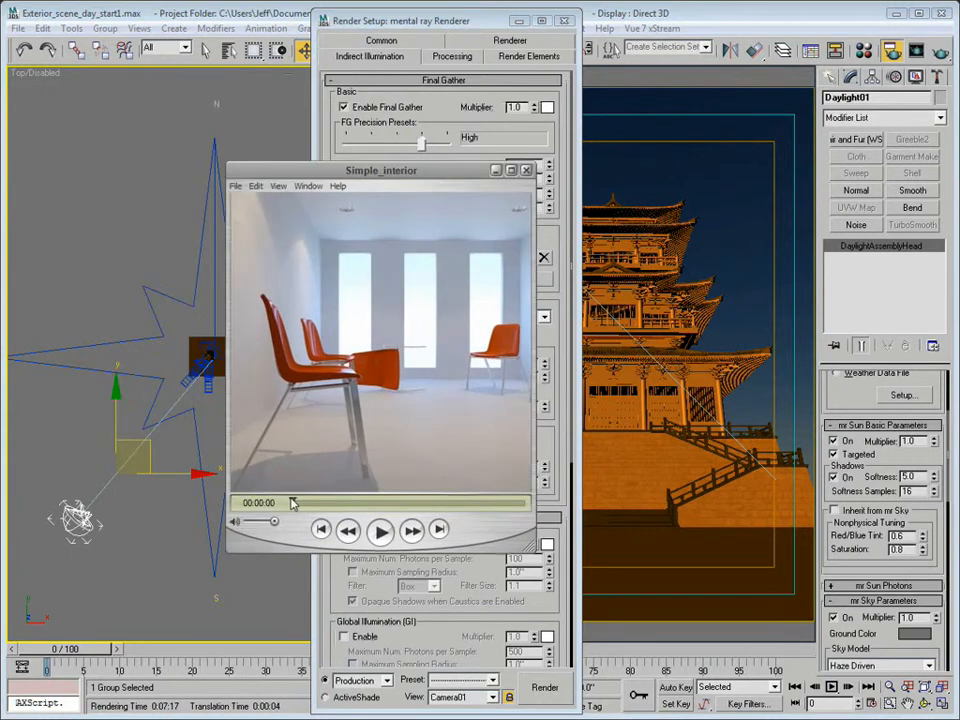
drag(294, 503, 419, 501)
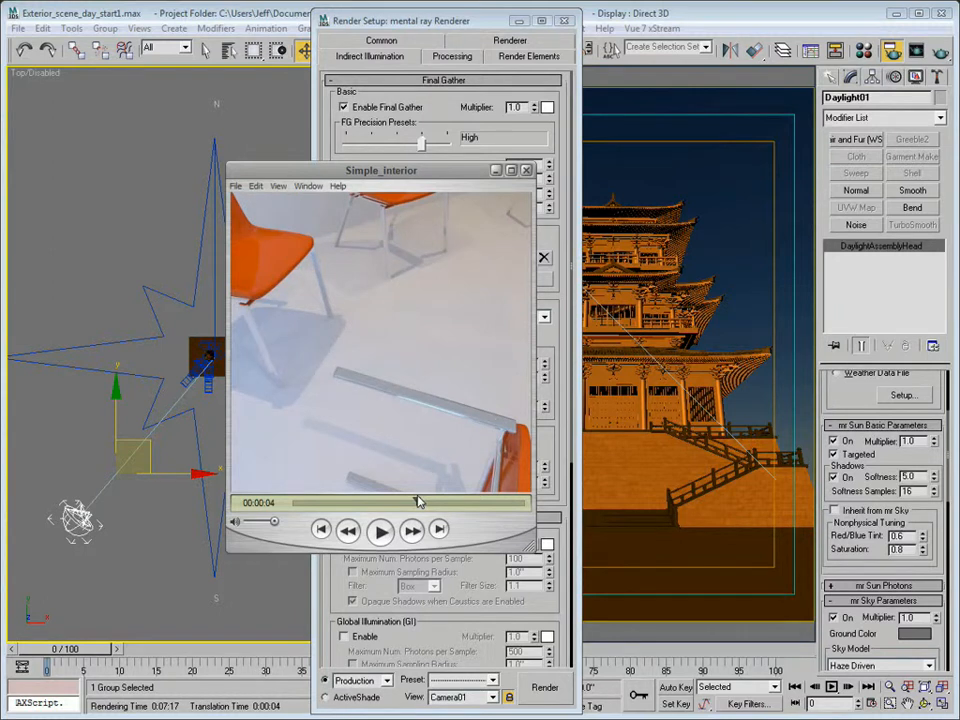
Scrub the Simple_interior animation to its end at 7 seconds and close the video player.
drag(418, 502, 524, 518)
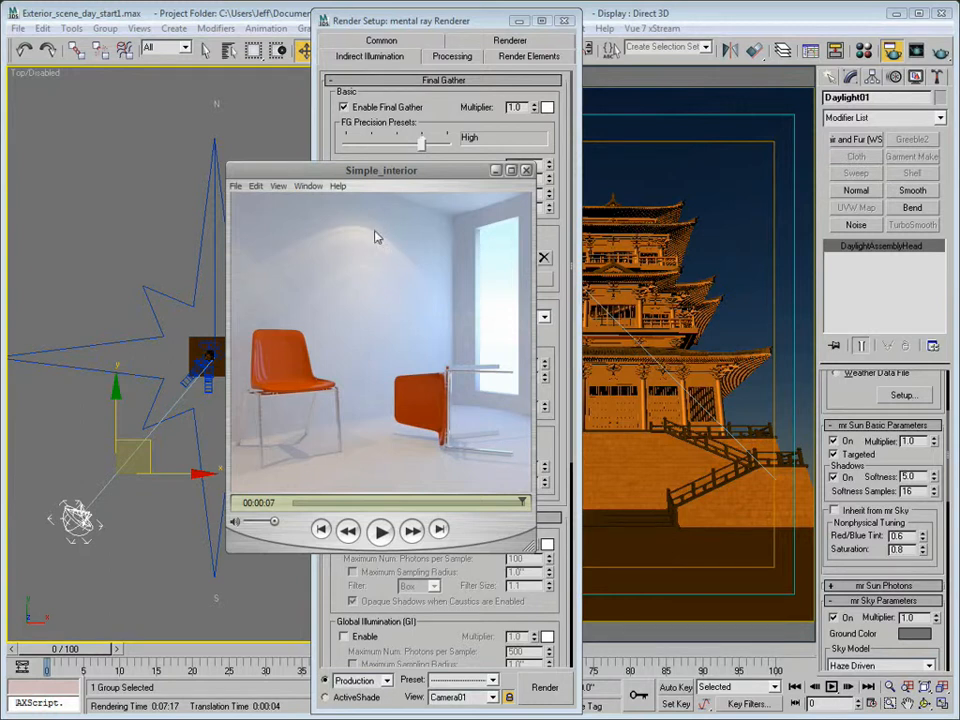
click(526, 170)
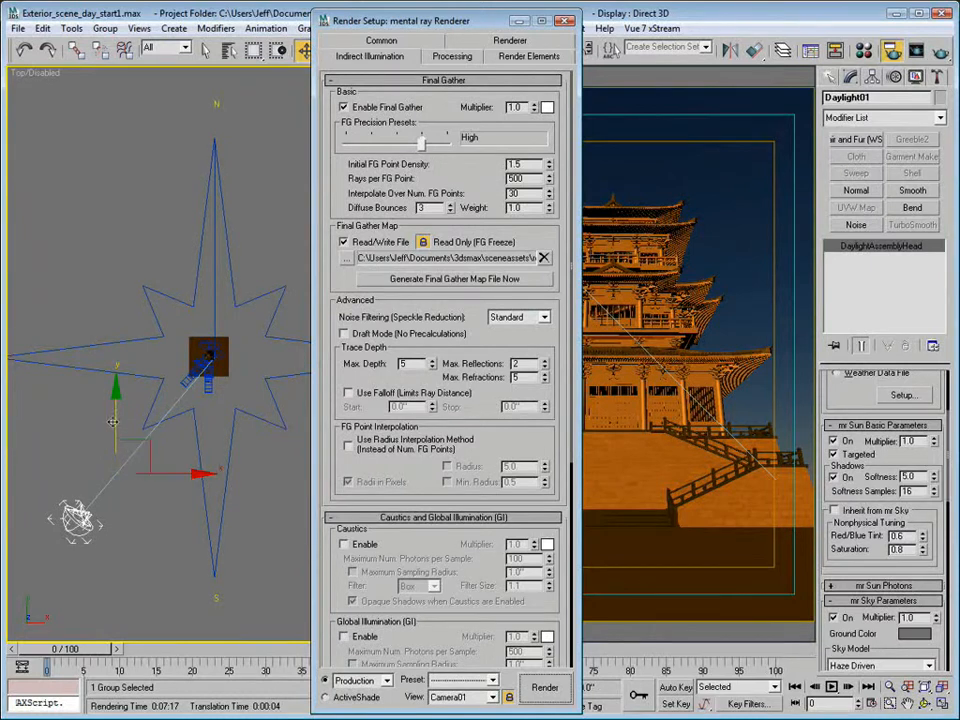
Turn off Read Only (FG Freeze) for the final gather map and delete the stored Exterior_01 map file.
click(422, 242)
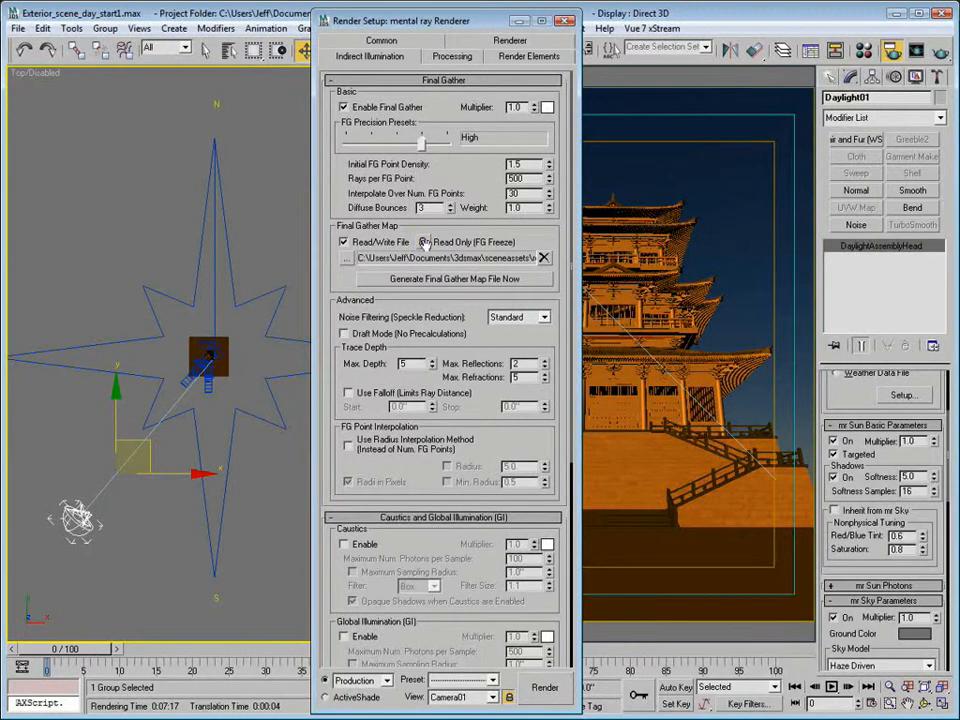
click(521, 279)
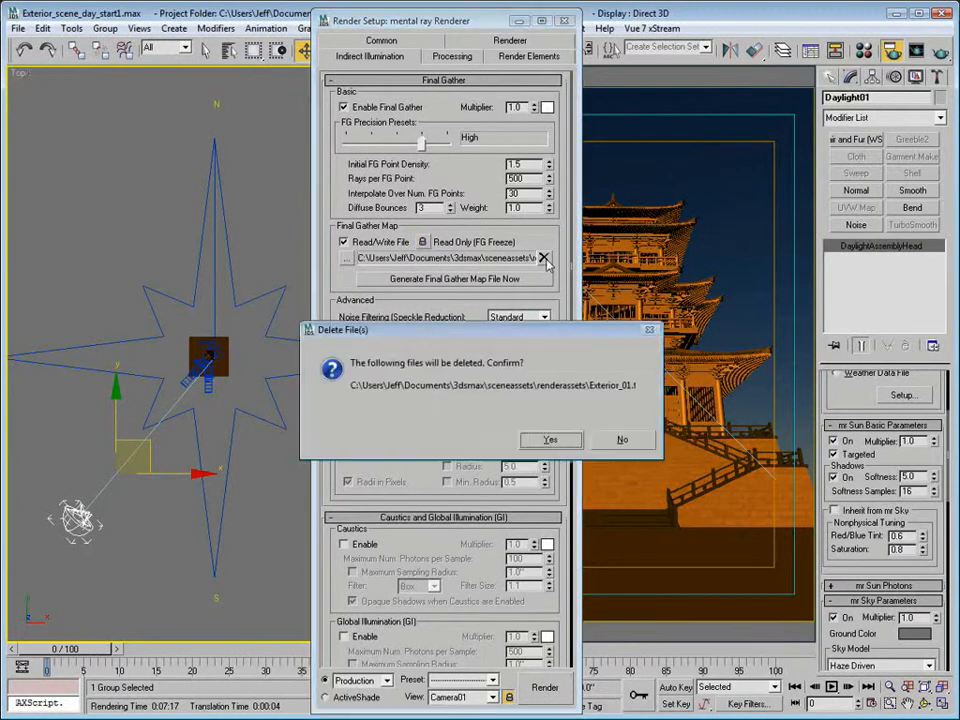
click(553, 439)
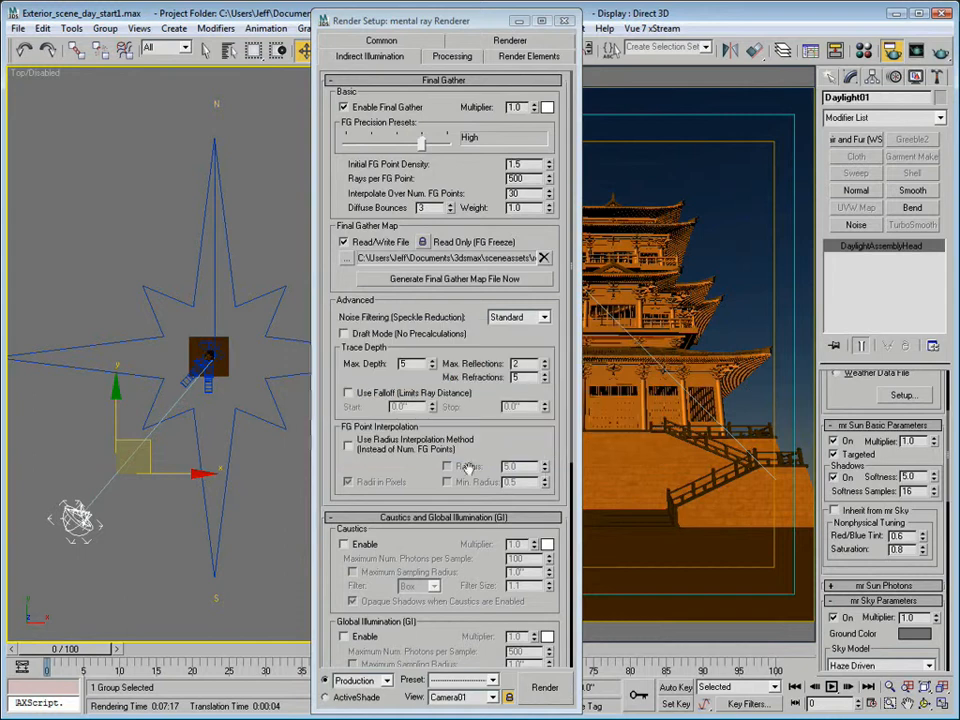
Set the final gather noise filtering to None, max reflections to 5 and diffuse bounces to 3.
click(544, 317)
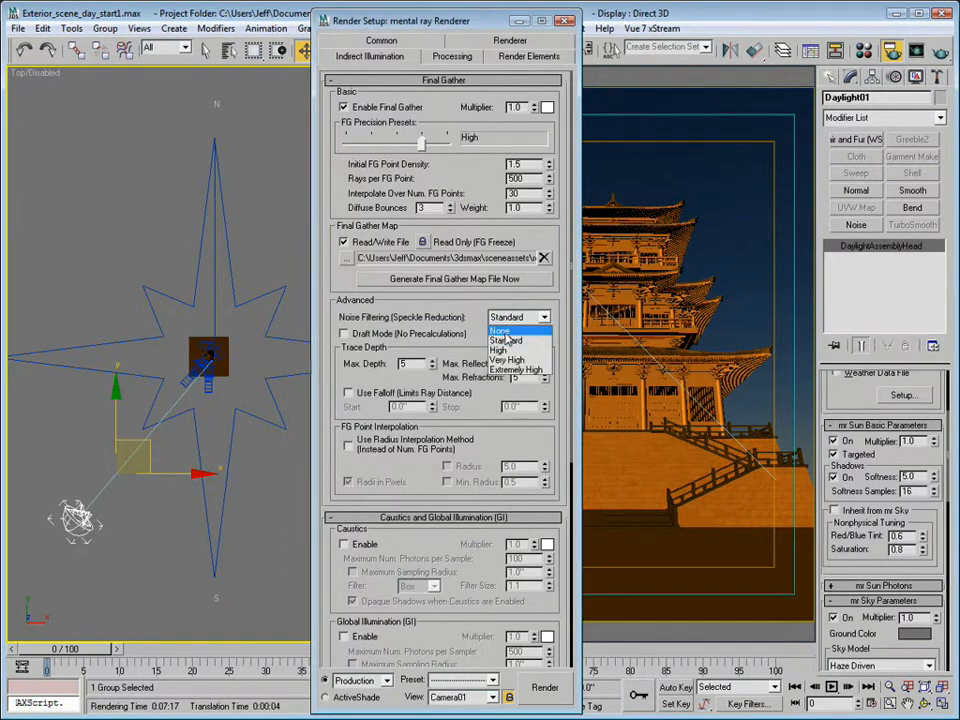
click(502, 331)
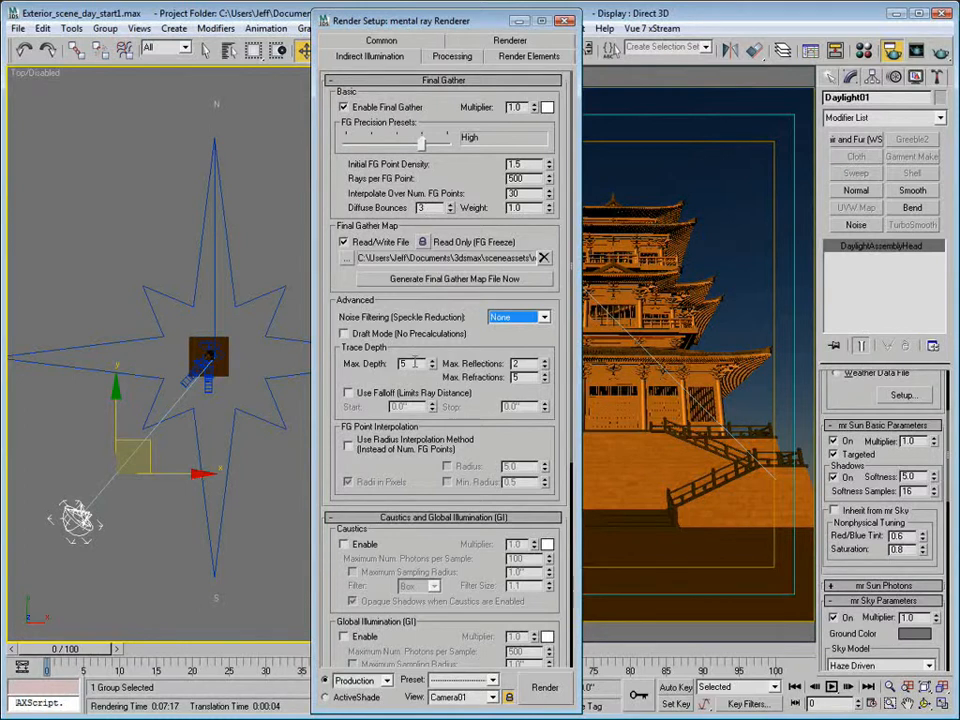
triple_click(451, 204)
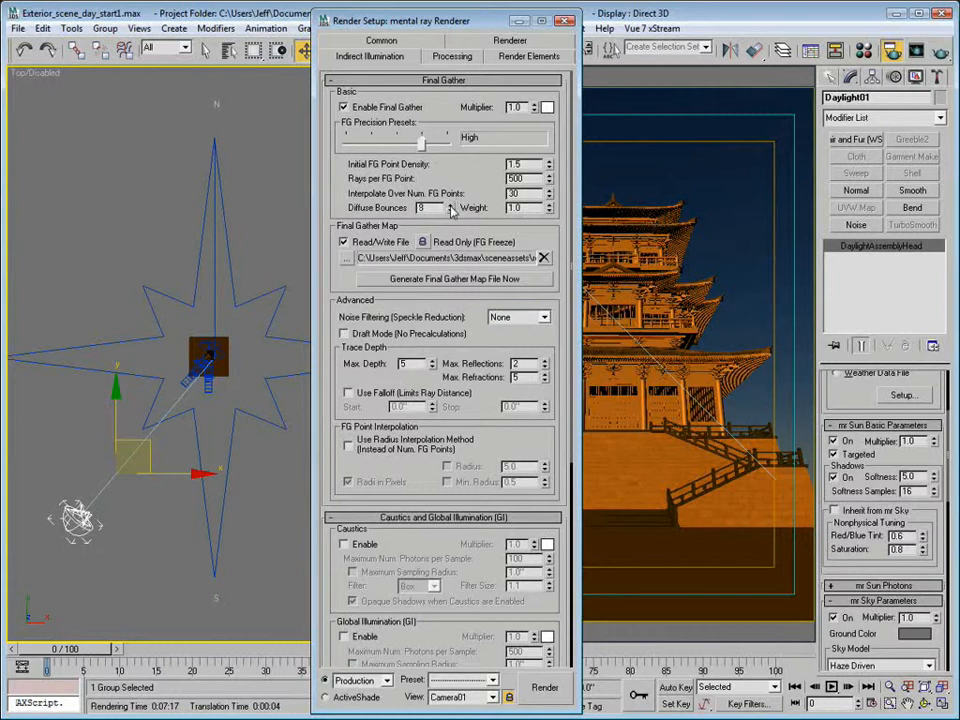
click(451, 204)
double_click(401, 362)
key(Tab)
drag(431, 208, 350, 222)
text(3)
key(Tab)
Set the render output height to 500 with the aspect ratio locked, and close the render setup.
click(381, 40)
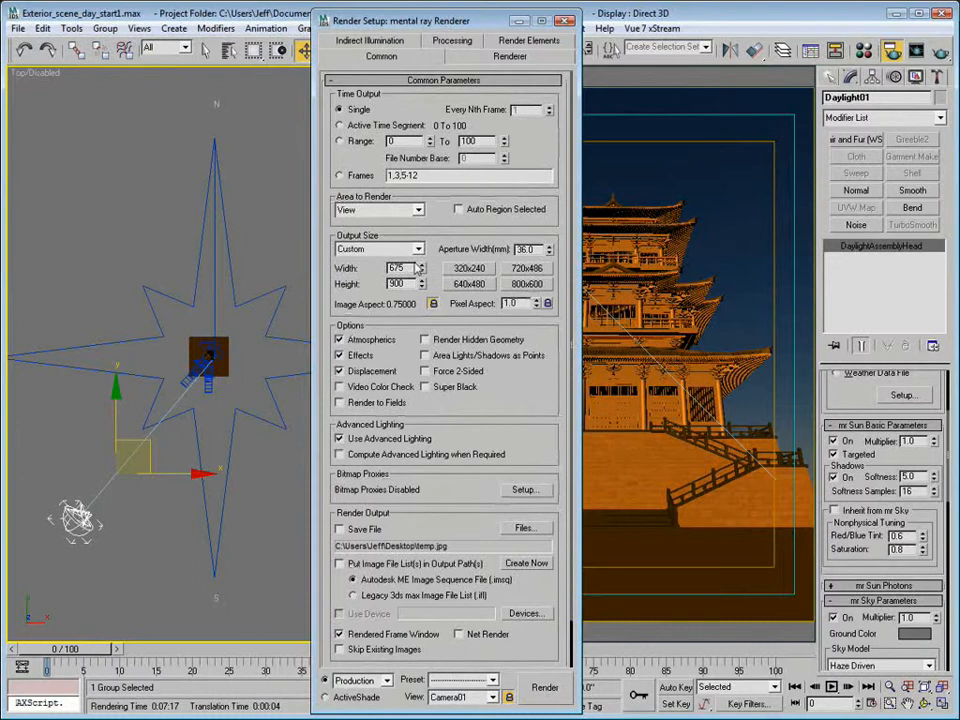
drag(410, 285, 352, 286)
text(500)
key(Return)
click(565, 20)
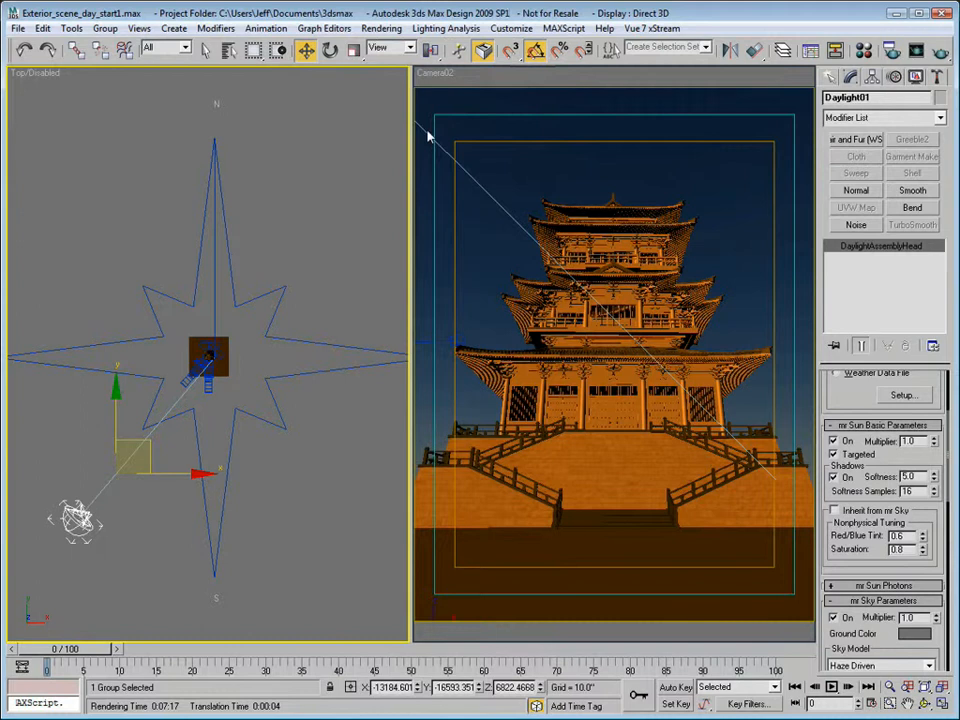
click(432, 73)
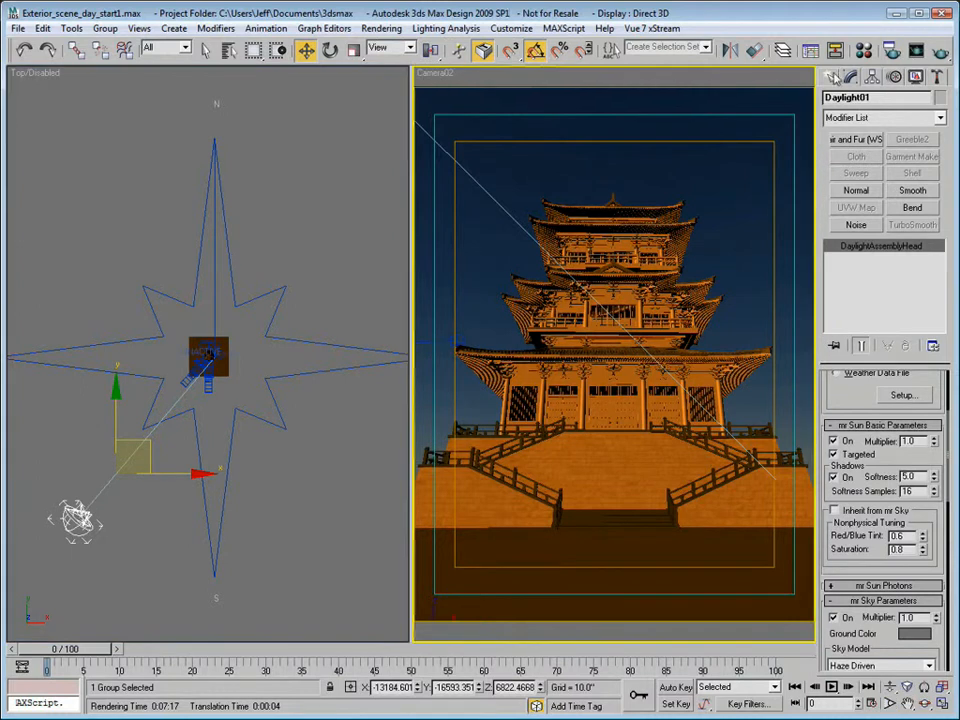
click(890, 52)
click(385, 44)
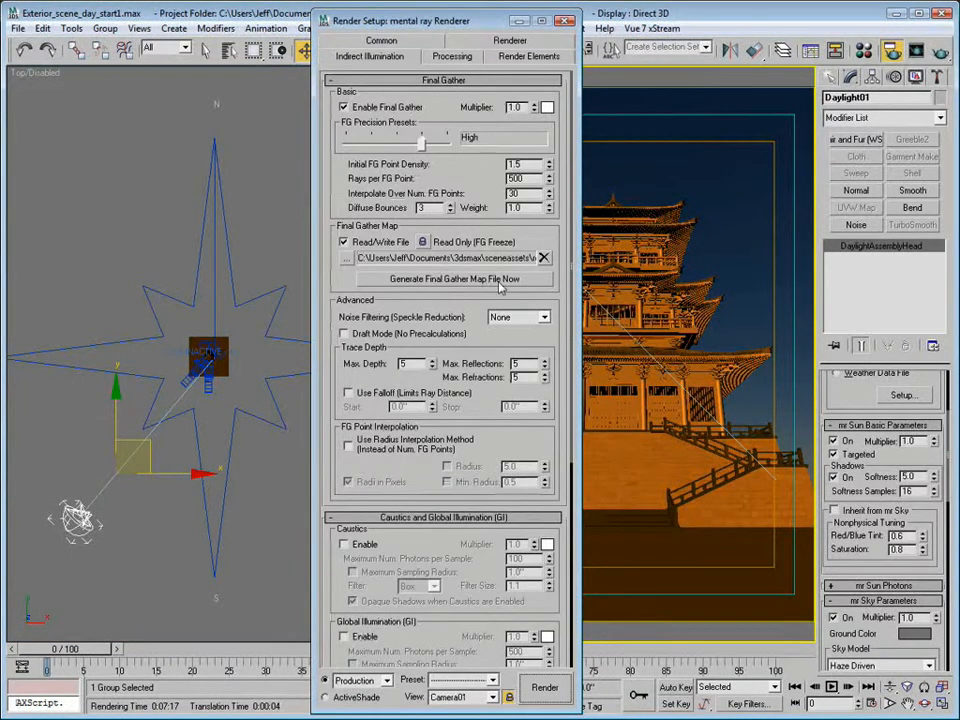
click(567, 22)
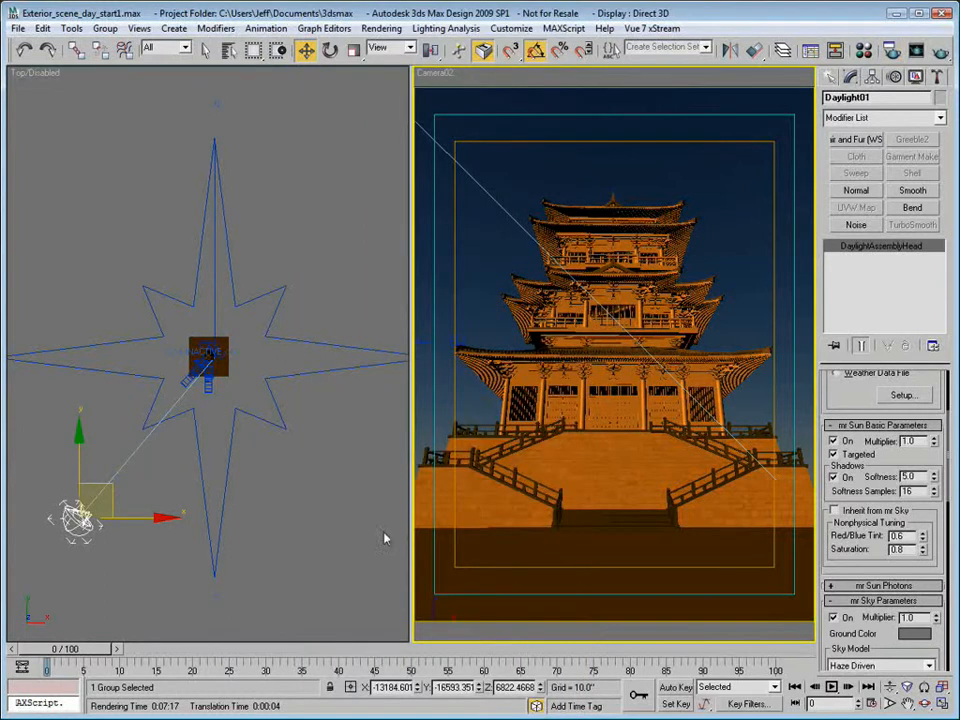
Switch the Top viewport to the Front view and raise the Daylight01 sun by about 9422 inches.
scroll(893, 524, down, 2)
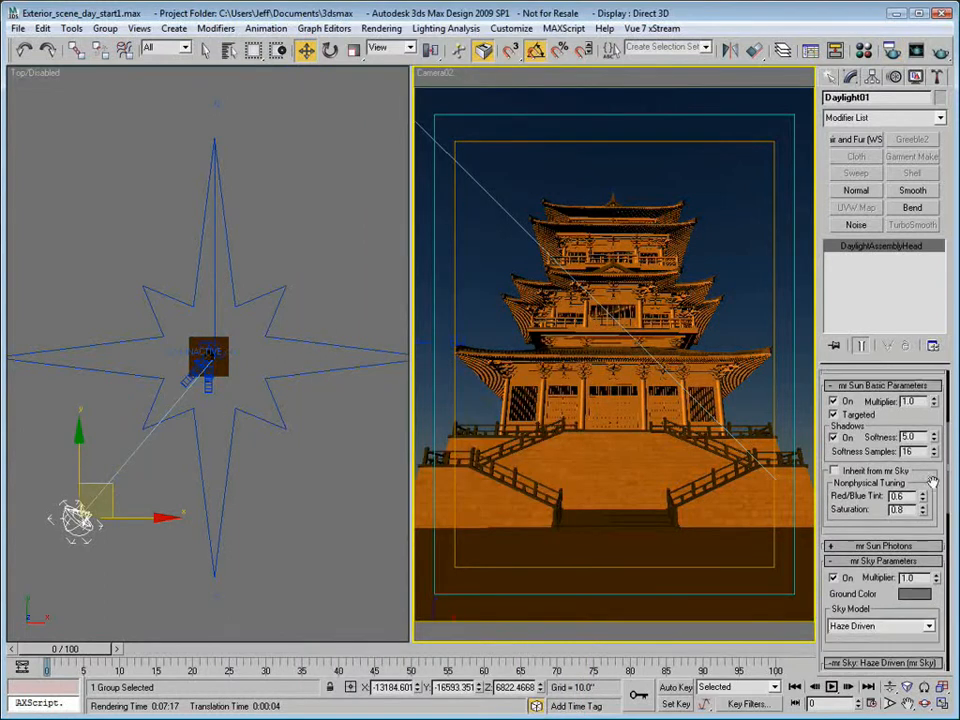
right_click(268, 476)
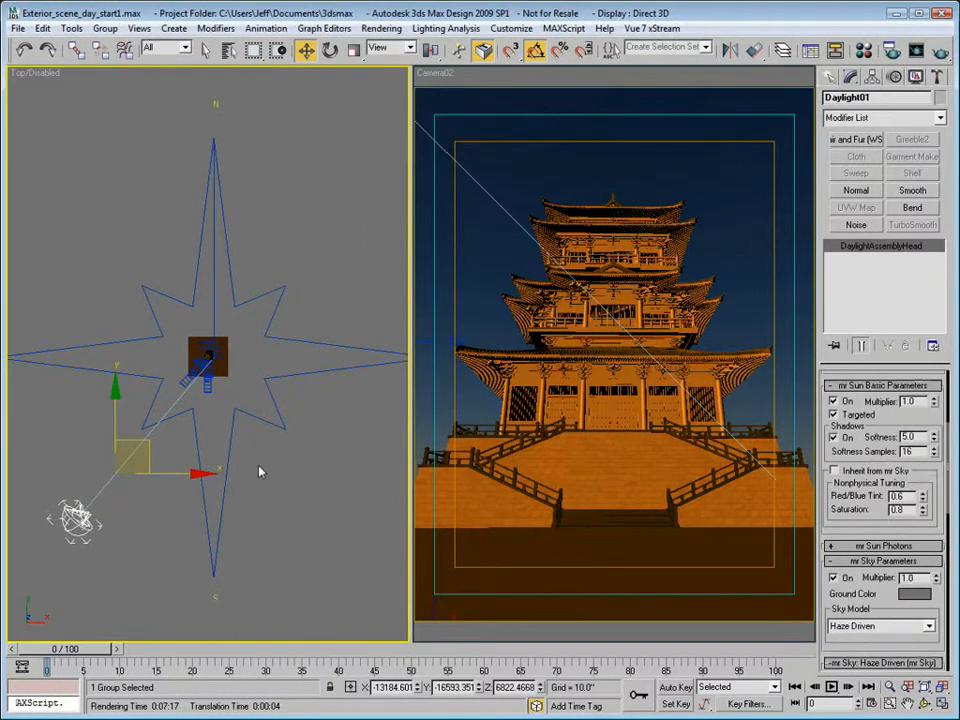
key(f)
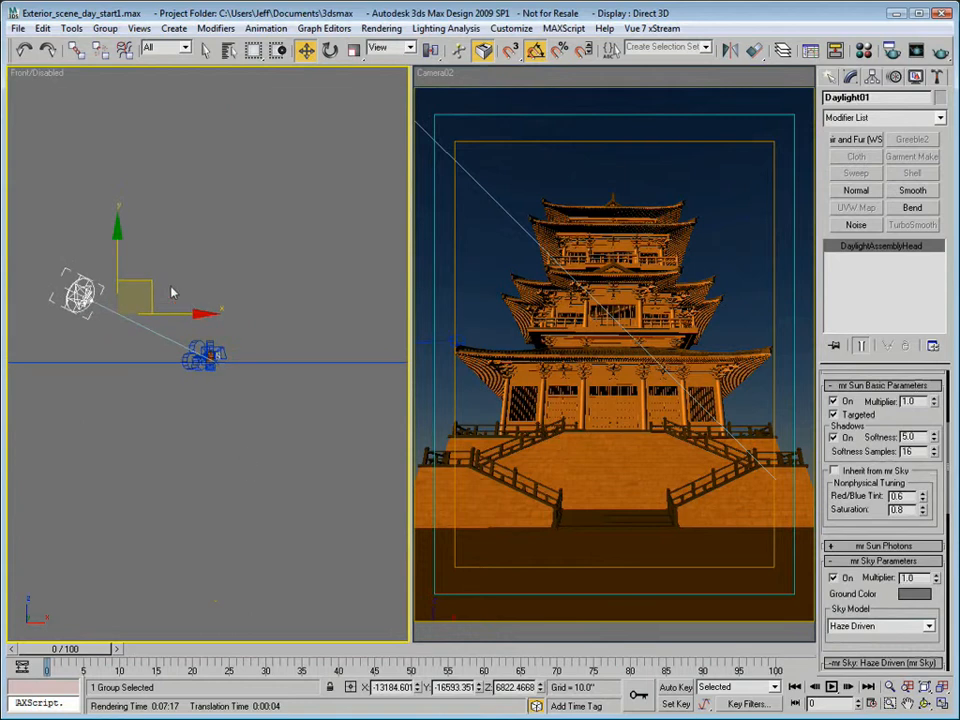
drag(155, 266, 150, 188)
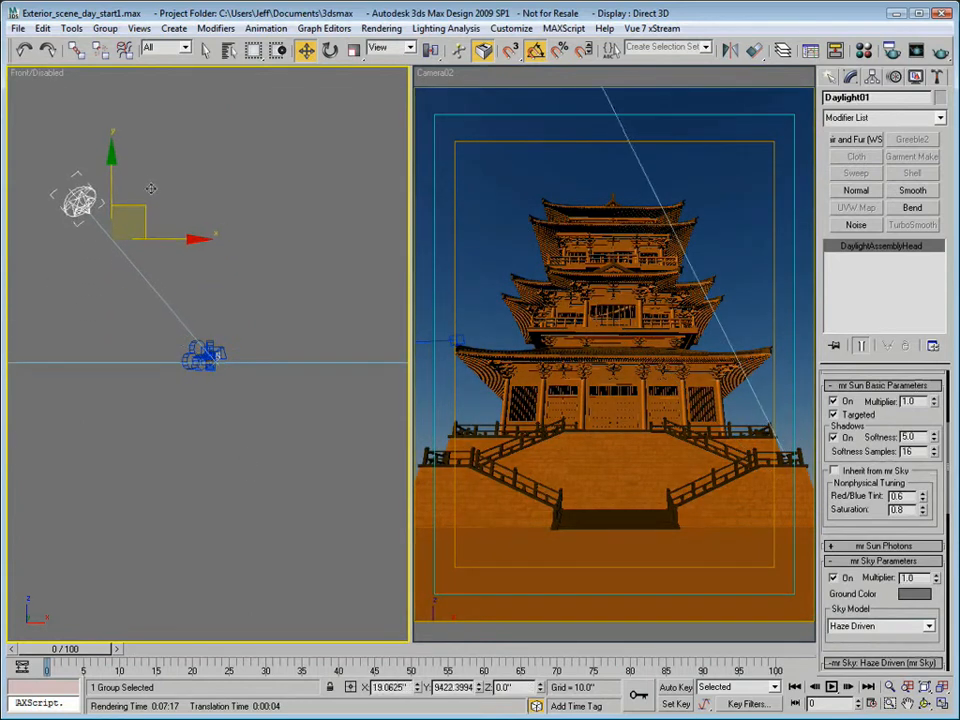
Set the mr Sun's nonphysical Red/Blue Tint to 0.1.
double_click(898, 496)
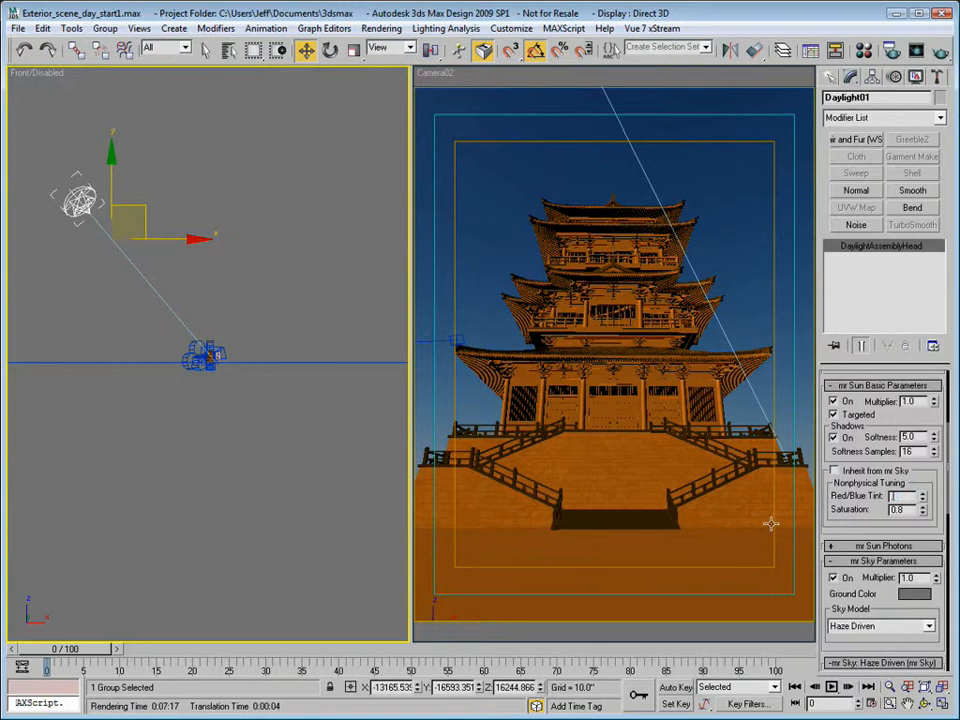
text(0.1)
key(Tab)
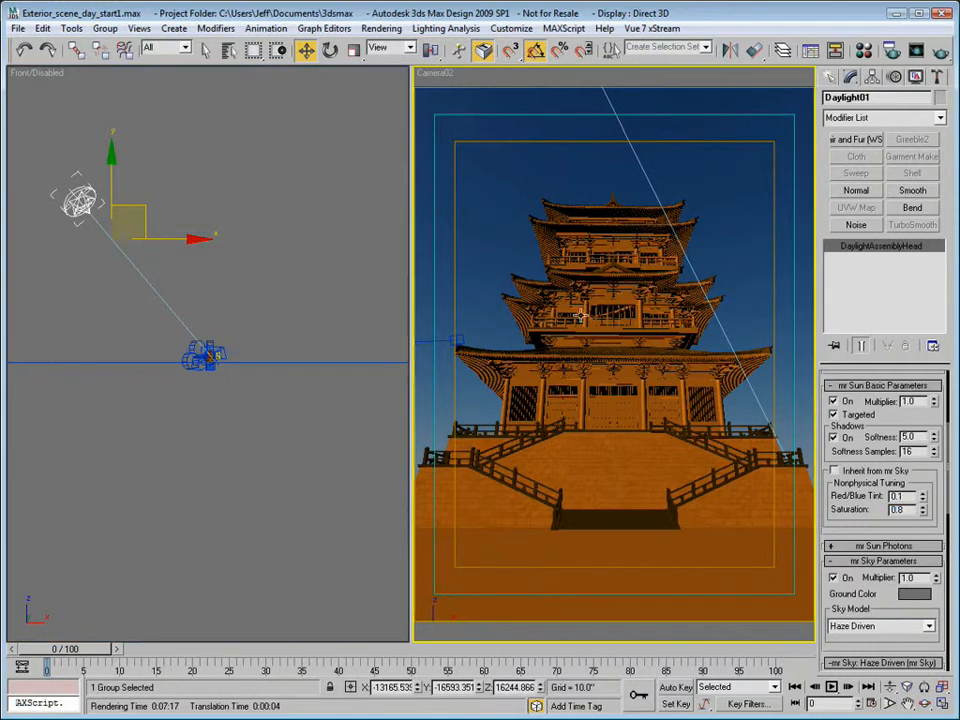
Maximize the Camera02 viewport and generate a new final gather map file from it.
click(943, 705)
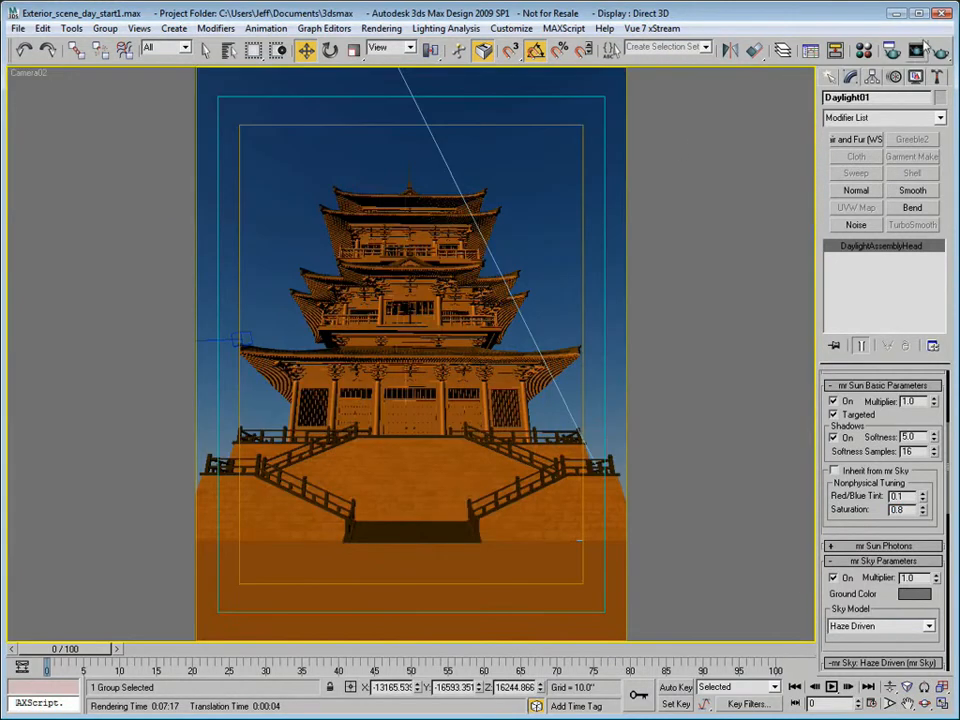
click(893, 50)
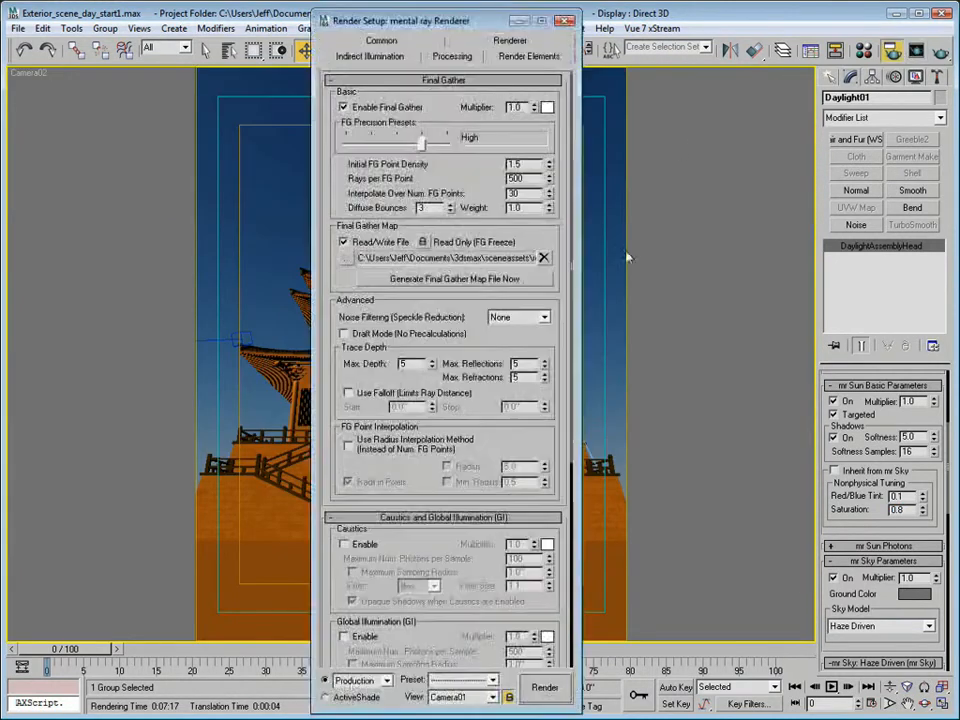
click(452, 282)
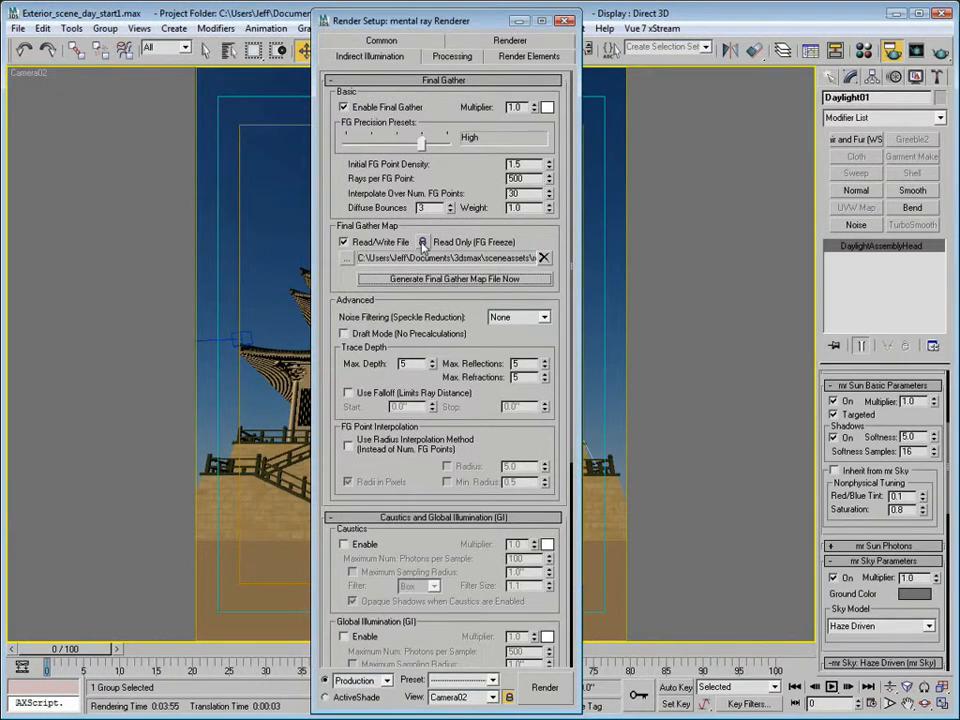
Set the render output height to 900 and render the Camera02 view.
click(381, 40)
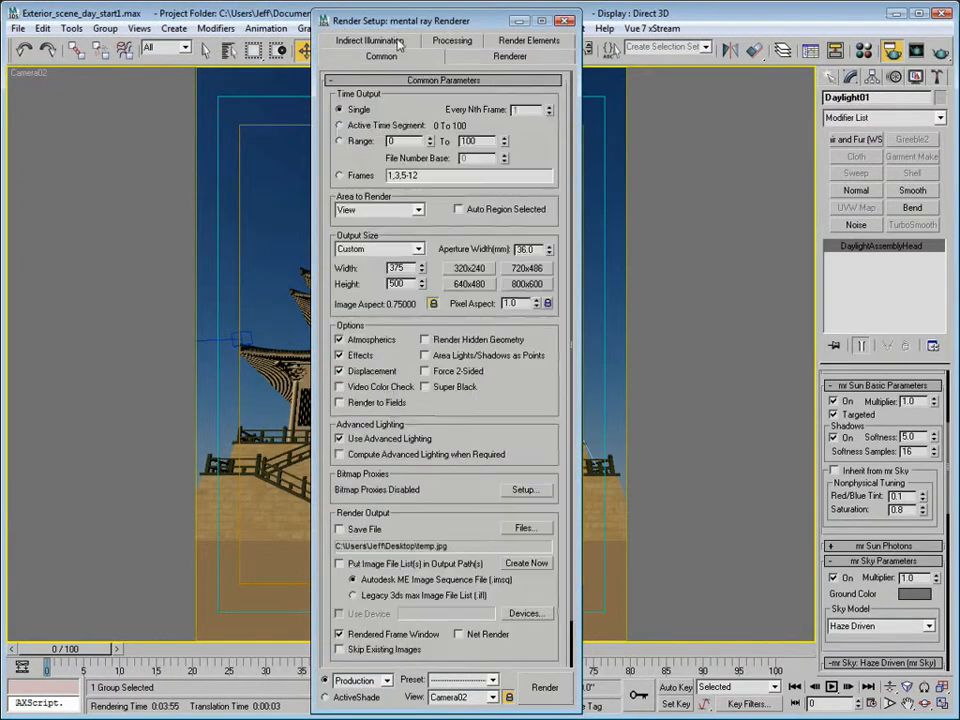
double_click(397, 284)
text(900)
key(Return)
click(505, 57)
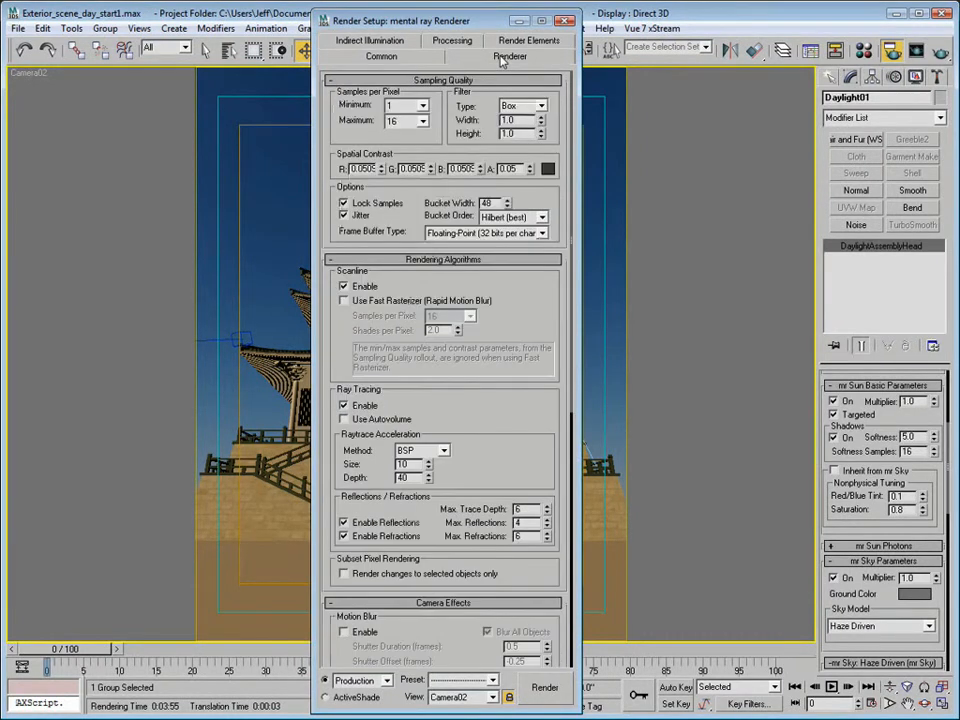
click(545, 687)
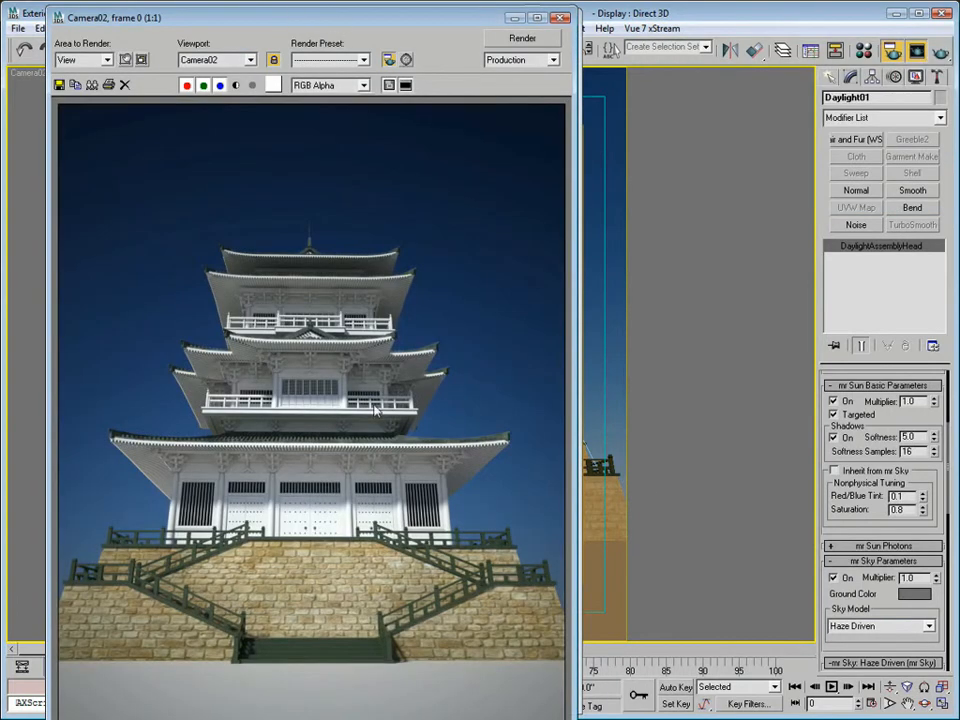
Zoom the rendered pagoda image out to 1:2 and reposition its frame window with the render controls hidden.
scroll(376, 410, down, 1)
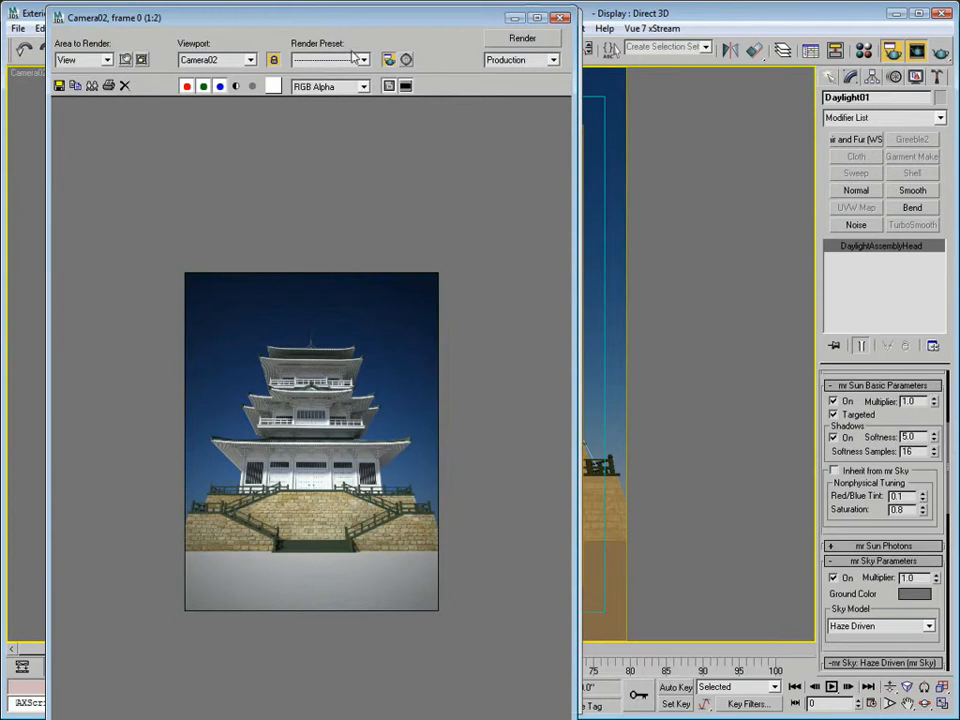
drag(397, 8, 391, 207)
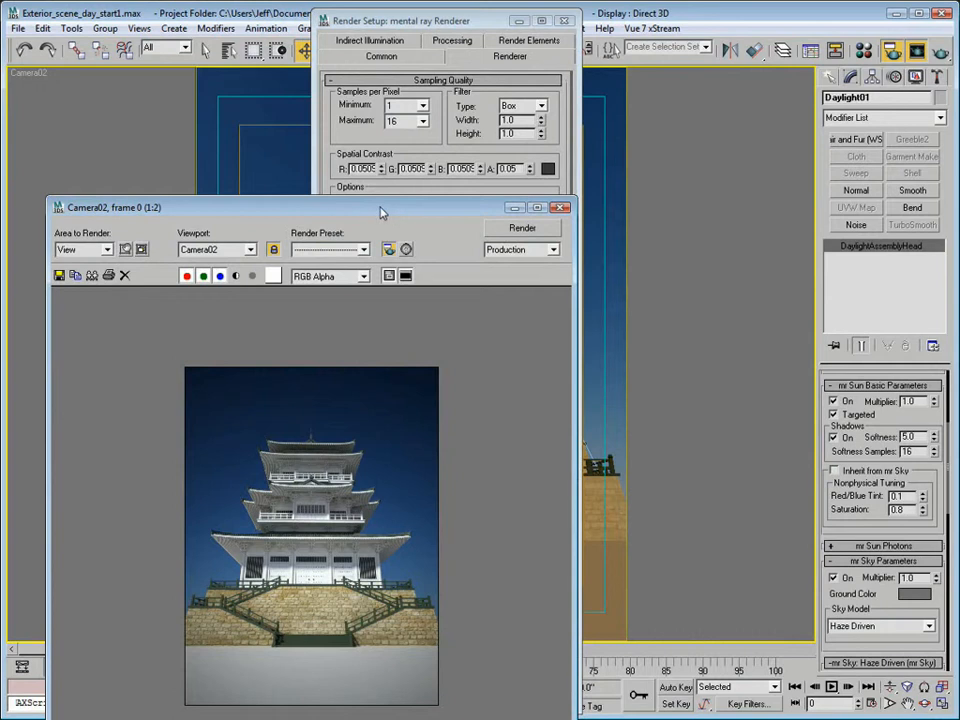
drag(391, 207, 525, 118)
click(484, 115)
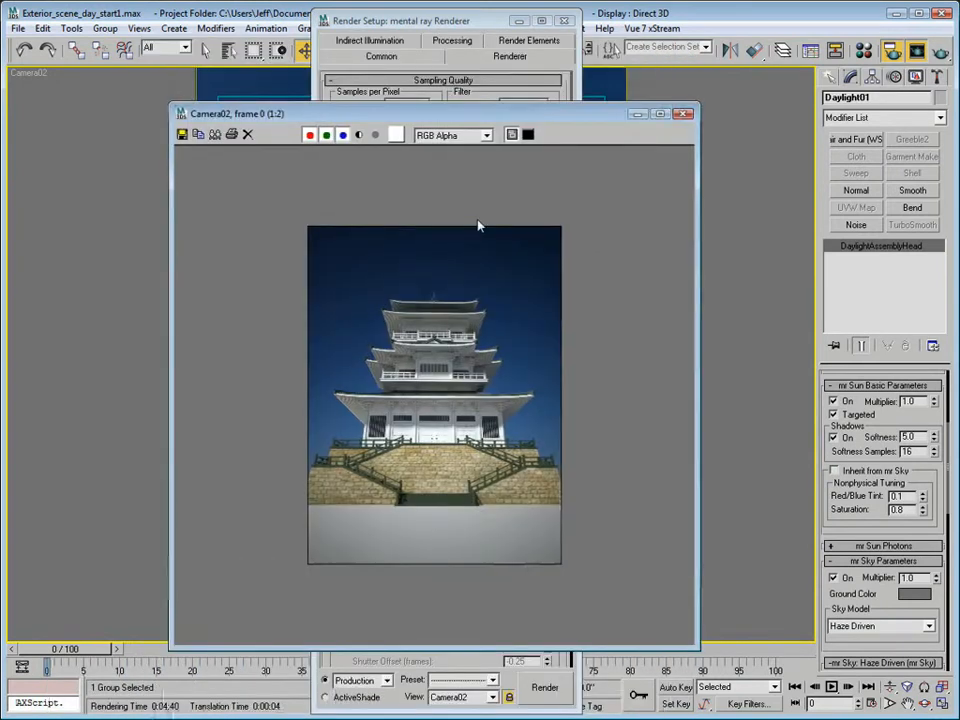